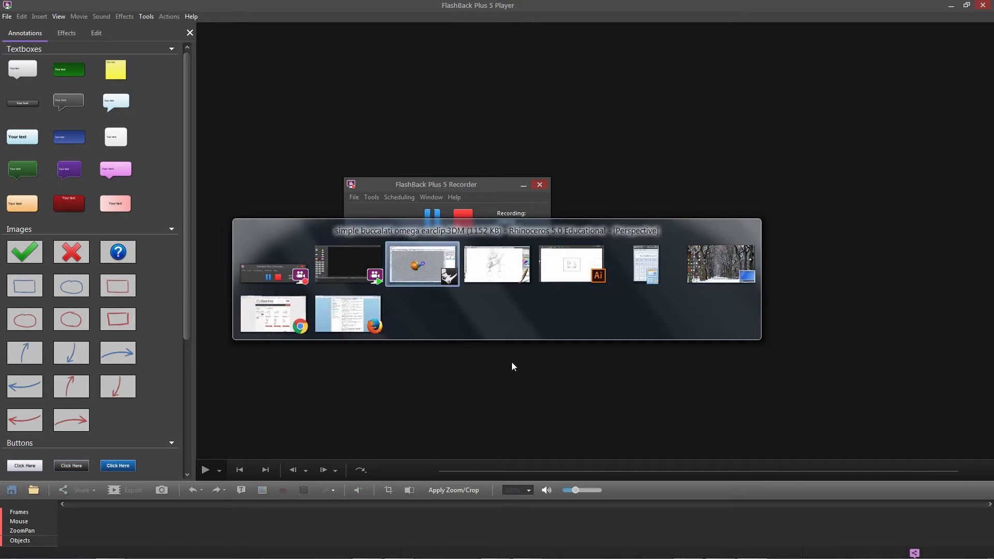
key("alt+Tab")
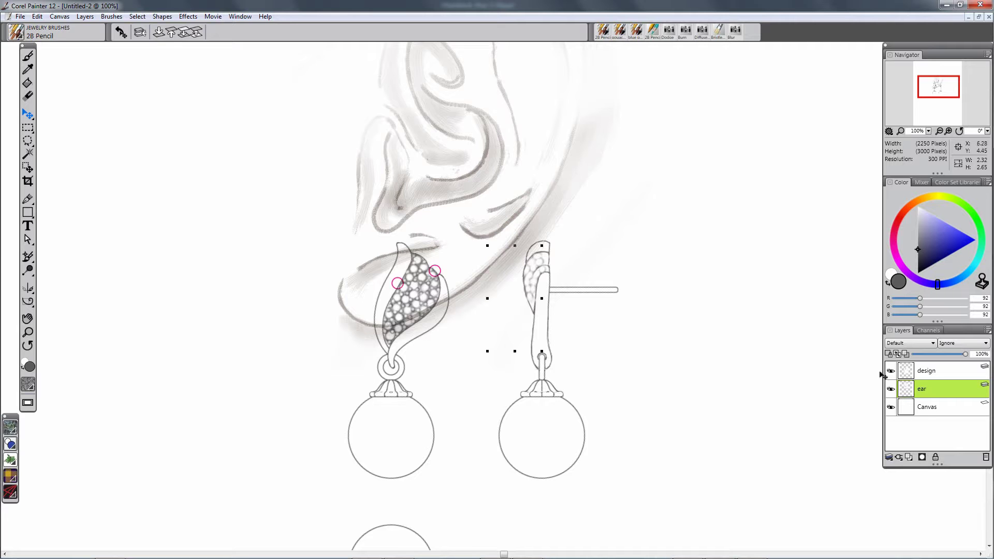
Back in Painter, hide the ear sketch layer to compare the drawings, then show it again.
left_click(891, 389)
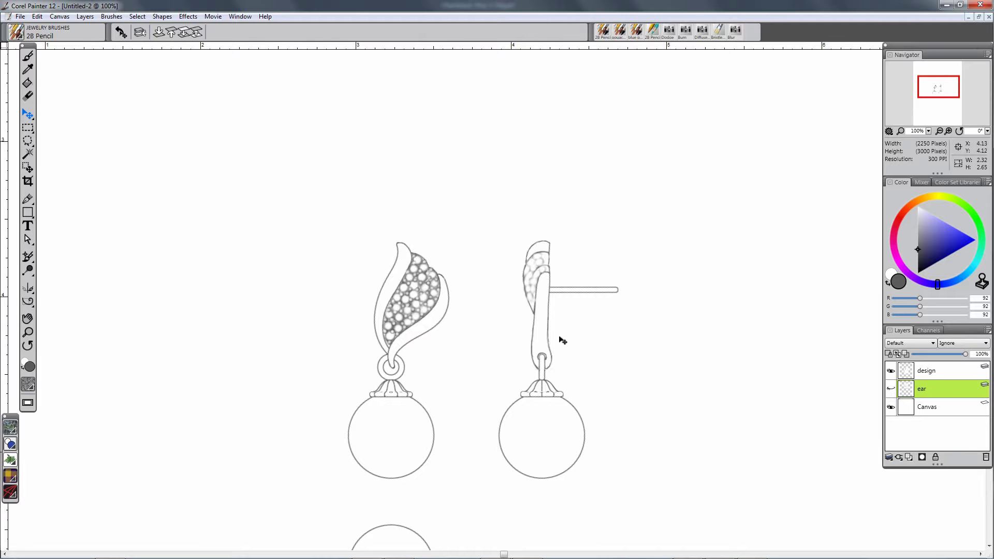
mouse_move(630, 378)
left_mouse_down()
mouse_move(606, 349)
mouse_move(580, 268)
mouse_move(584, 277)
left_mouse_up()
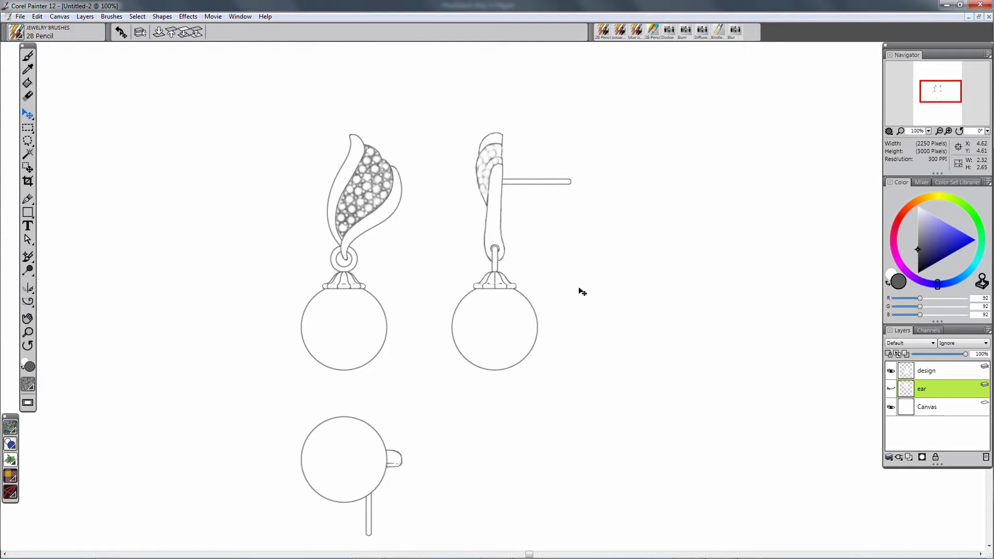
left_click(891, 389)
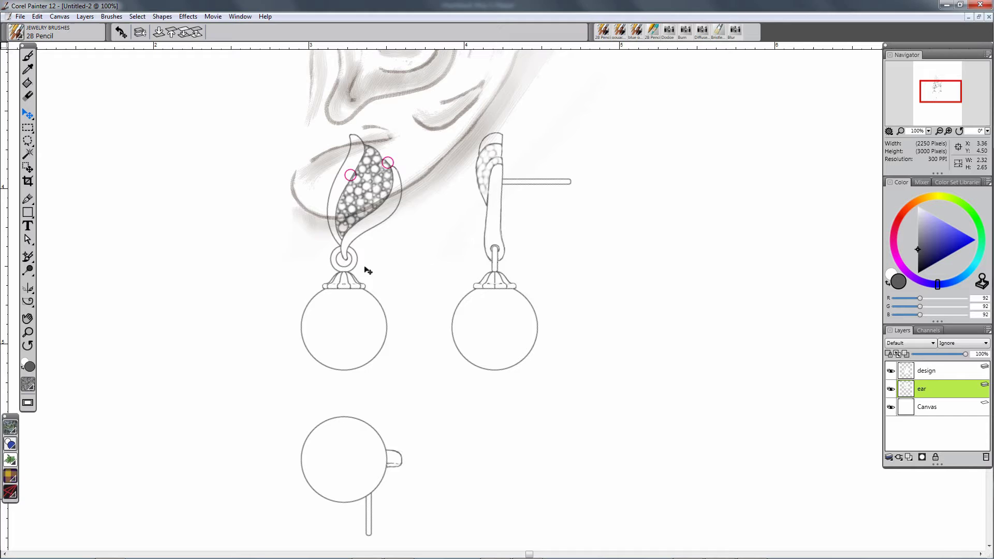
In Rhino, orbit the earclip model to a near side-on view and toggle the omega clip layer off and on.
key("alt+Tab")
key("alt+Tab")
key("alt+Tab")
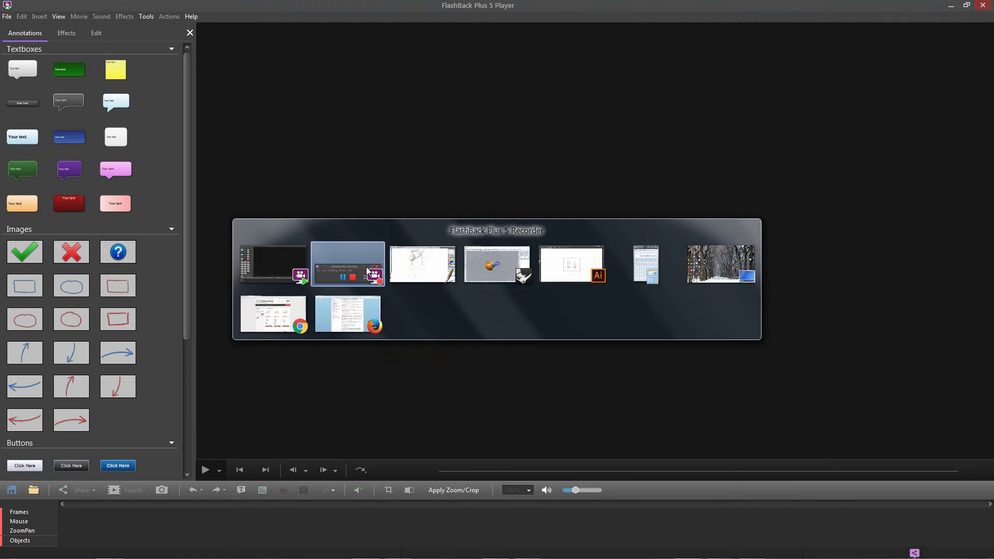
key("alt+Tab")
key("alt+Tab")
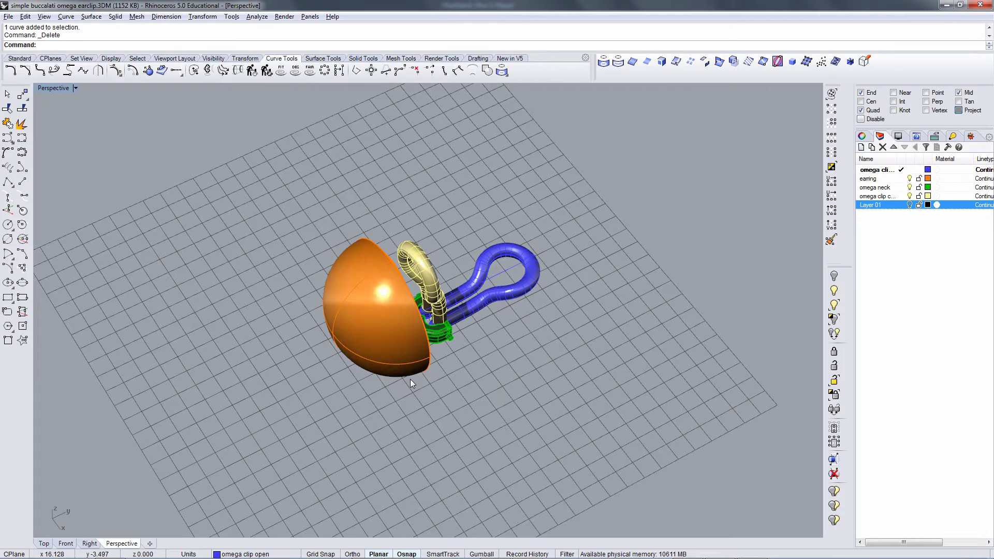
right_click_drag(530, 359, 523, 315)
left_click(910, 196)
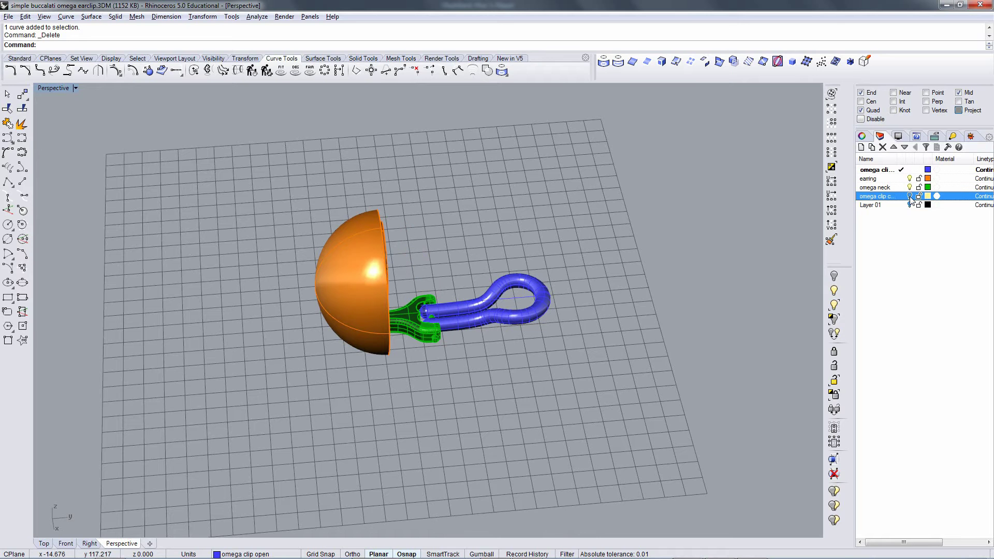
left_click(909, 197)
left_click(910, 196)
left_click(910, 196)
key("alt+Tab")
key("alt+Tab")
key("alt+Tab")
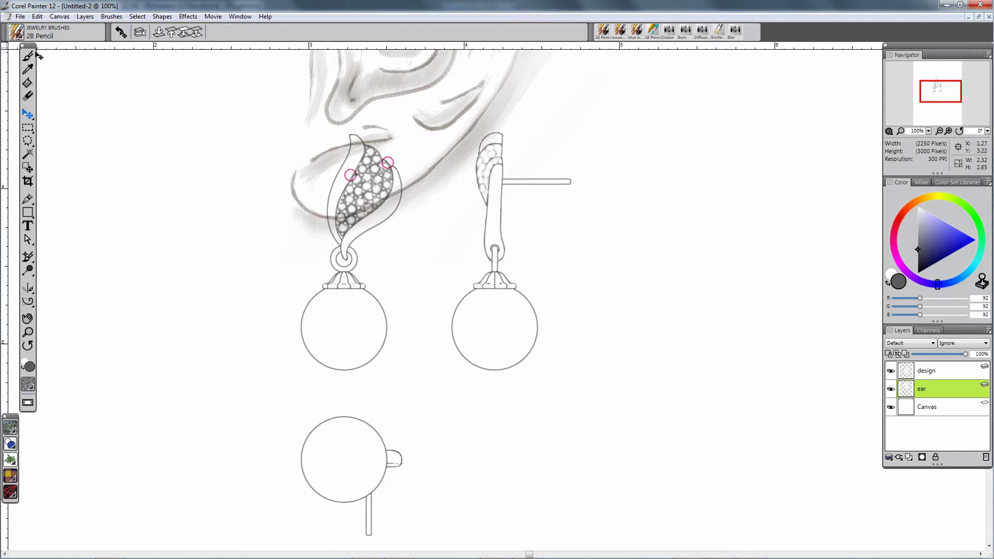
Open the omega clip JPG drawing file.
left_click(21, 16)
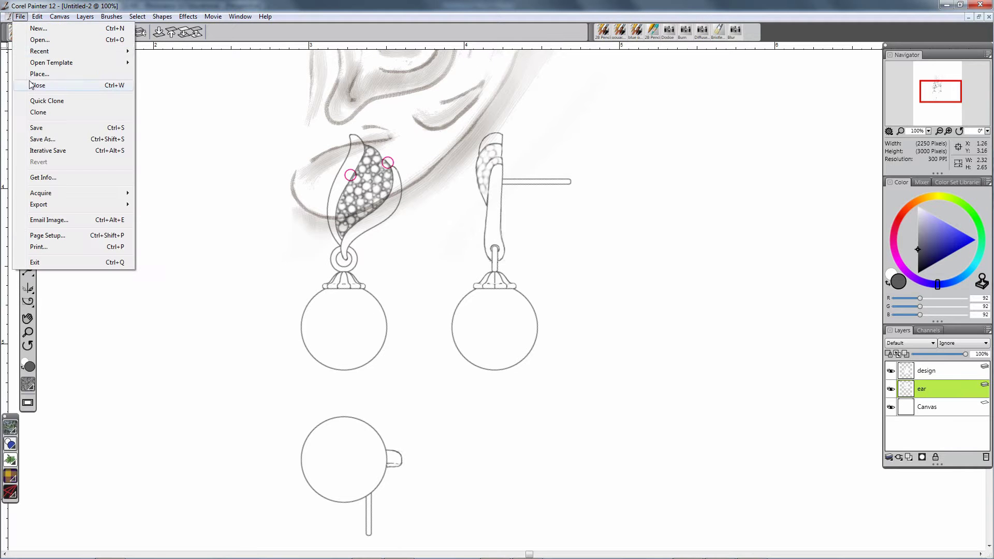
left_click(46, 40)
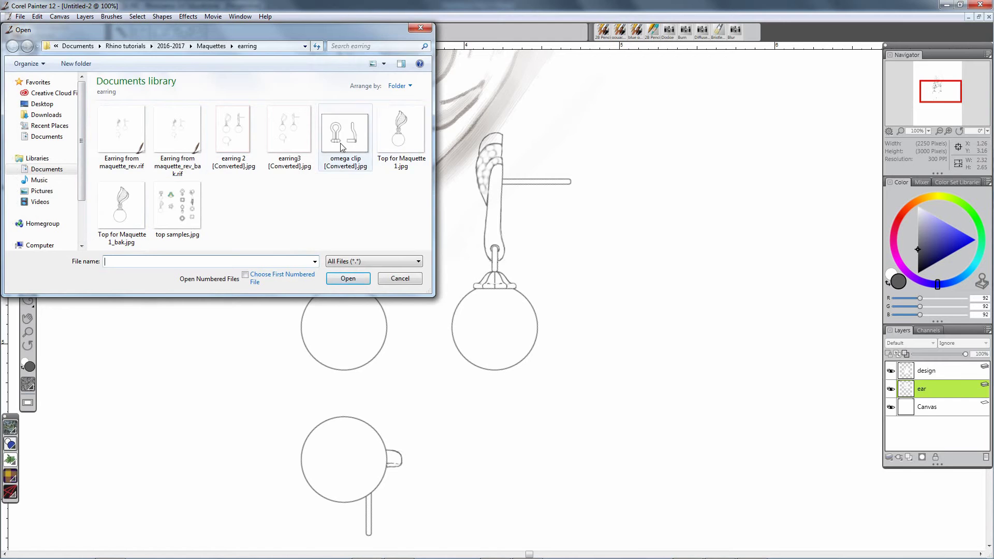
double_click(340, 139)
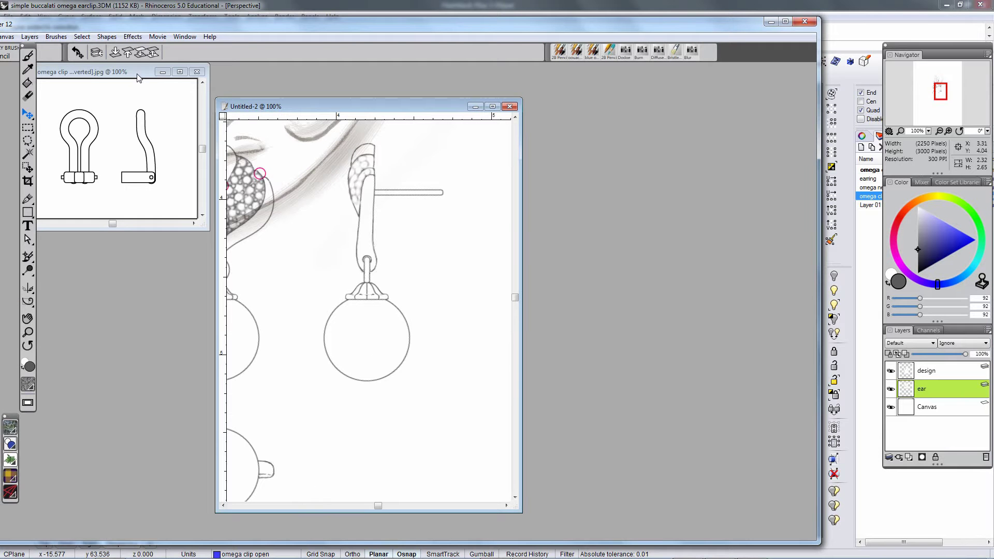
Cut the clip drawing, close its file without saving, and paste it into the maximized layout.
left_click_drag(130, 97, 178, 155)
key("ctrl+w")
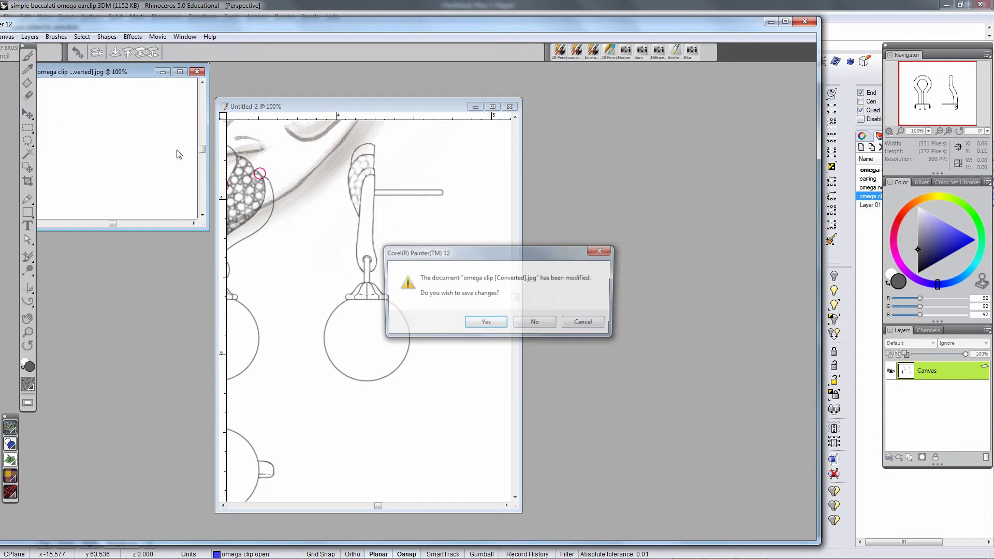
left_click(537, 322)
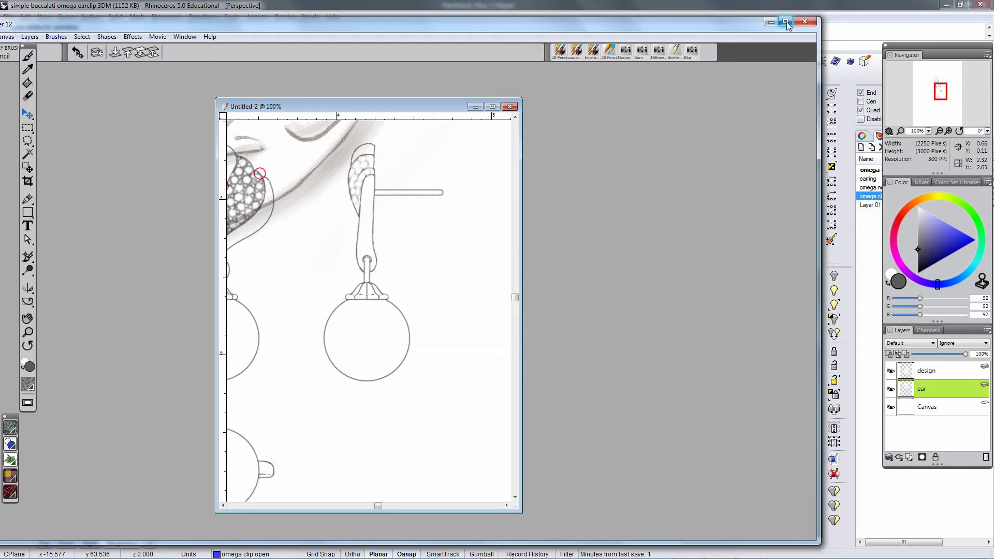
left_click(785, 21)
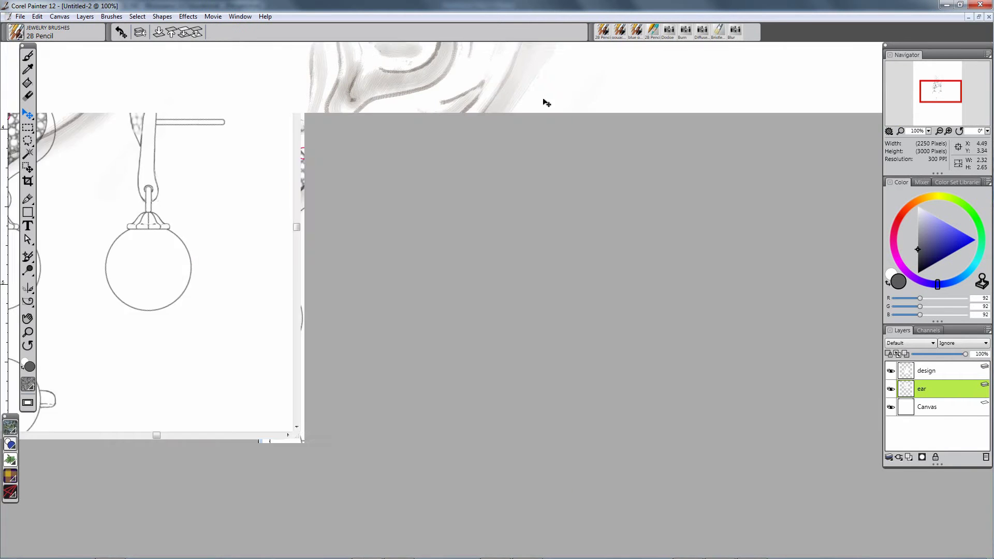
key("ctrl+v")
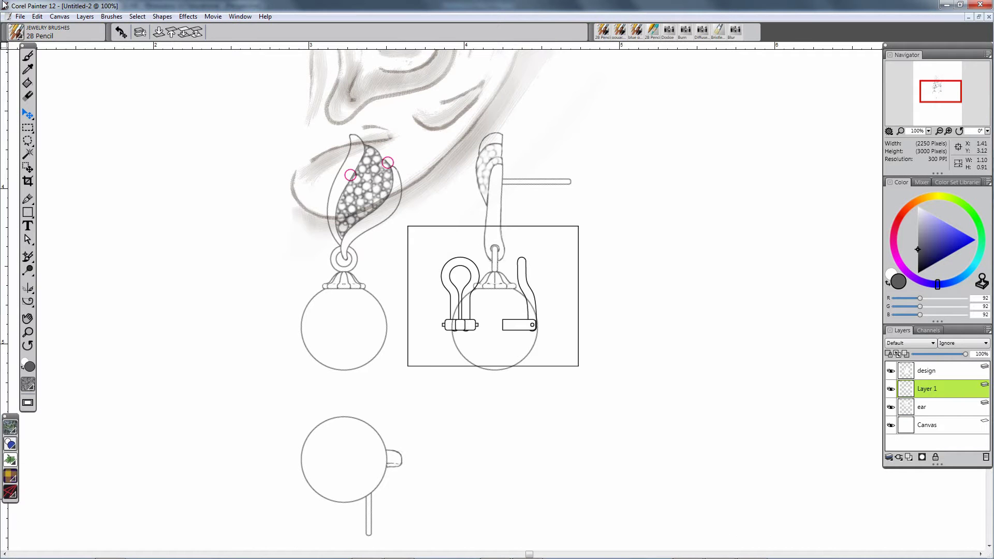
left_click(37, 16)
mouse_move(93, 182)
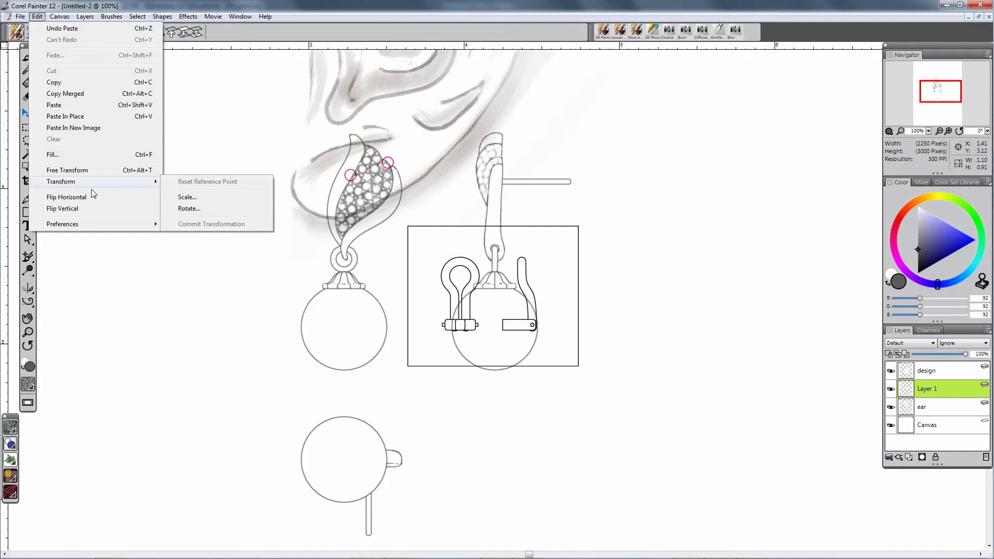
left_click(189, 208)
type("11")
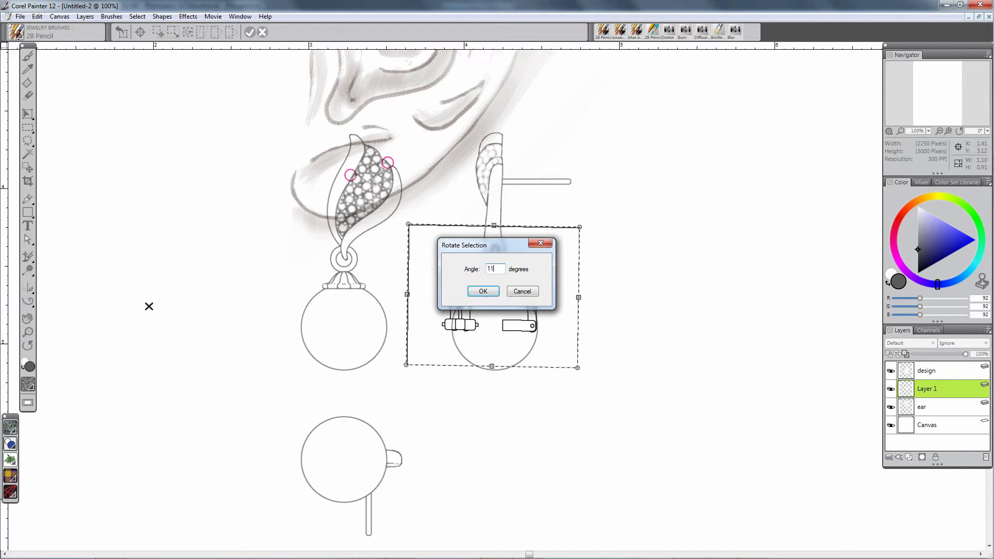
key("Return")
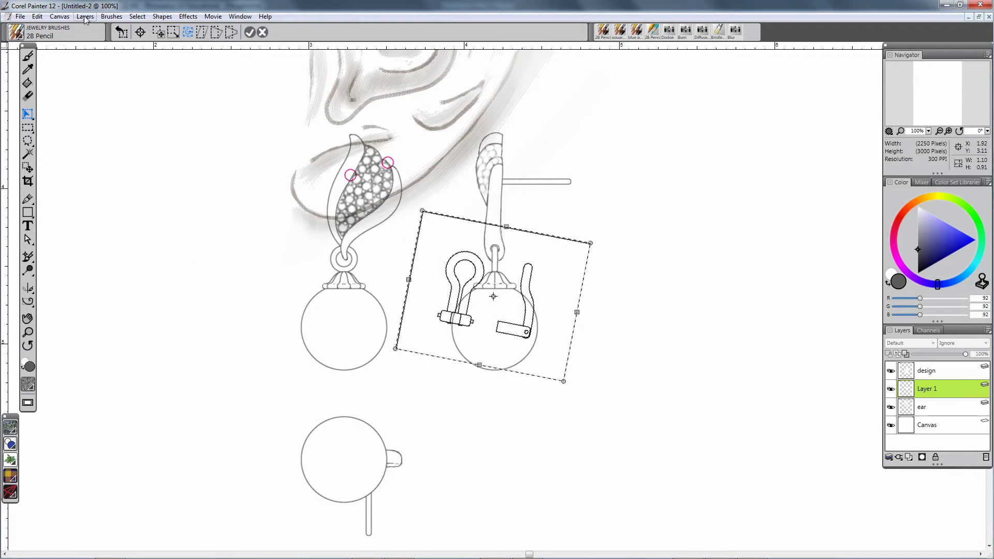
left_click(37, 16)
mouse_move(92, 182)
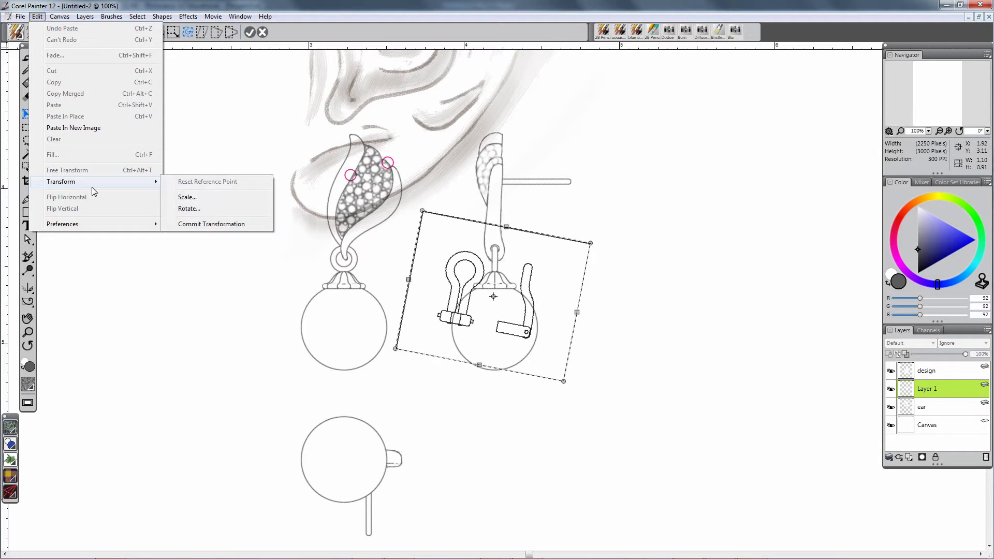
left_click(211, 224)
left_click(37, 16)
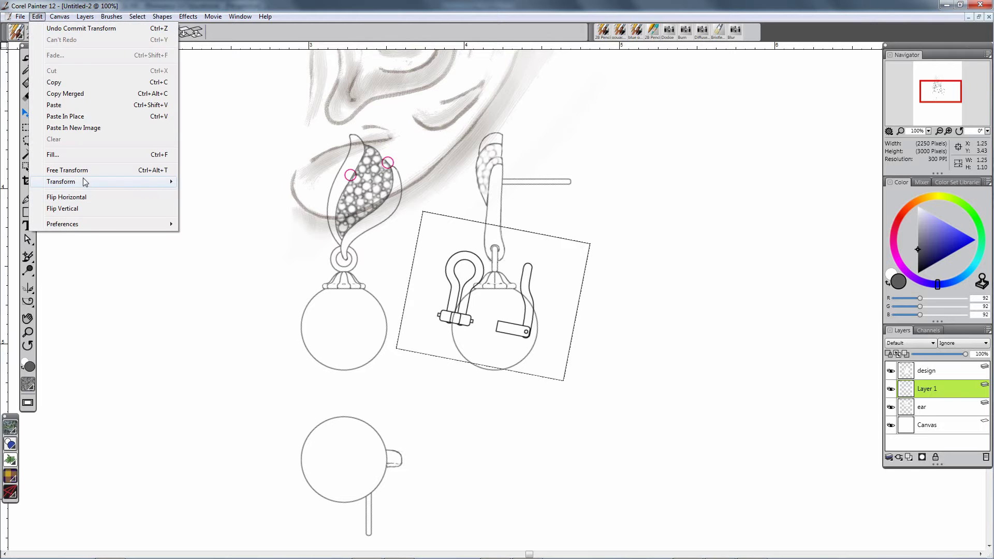
mouse_move(84, 178)
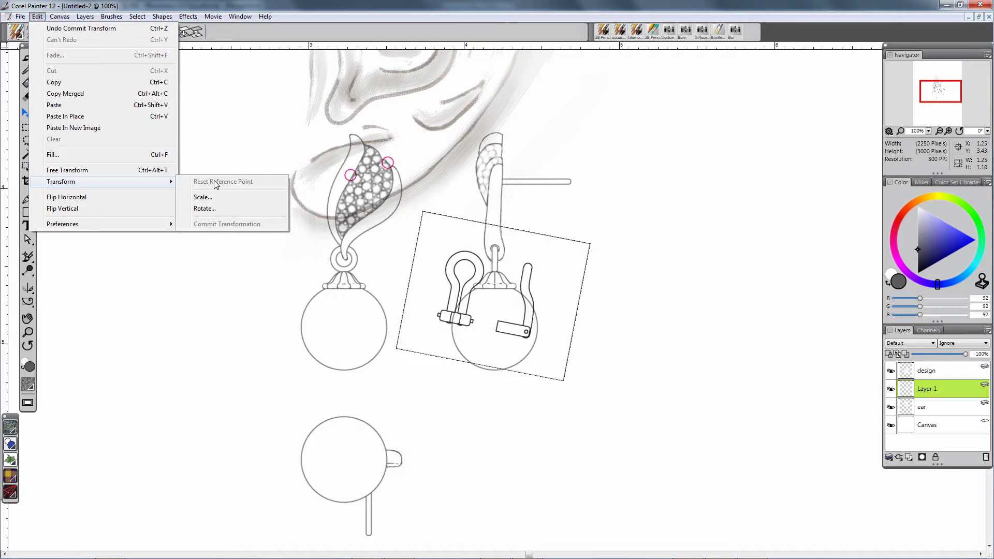
left_click(222, 208)
type("-11")
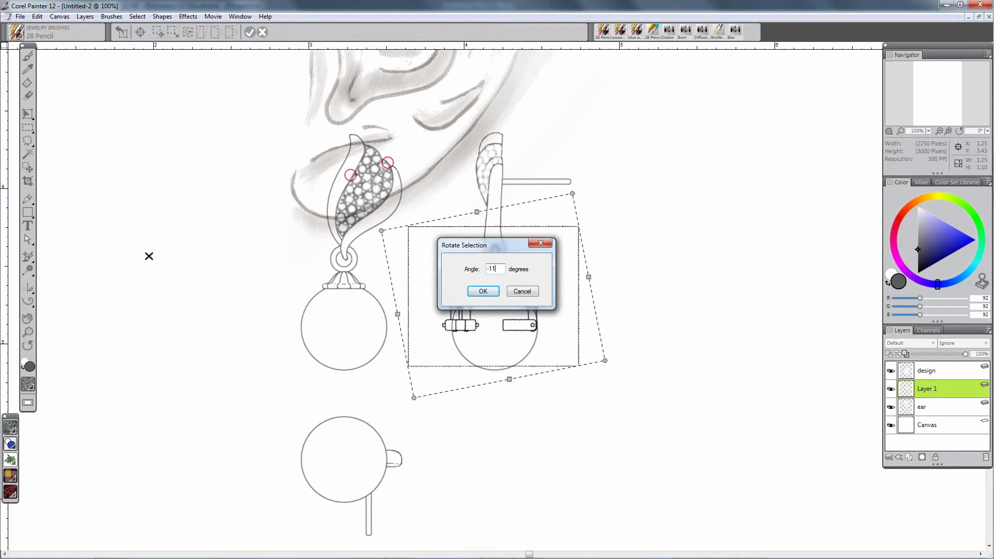
left_click(482, 291)
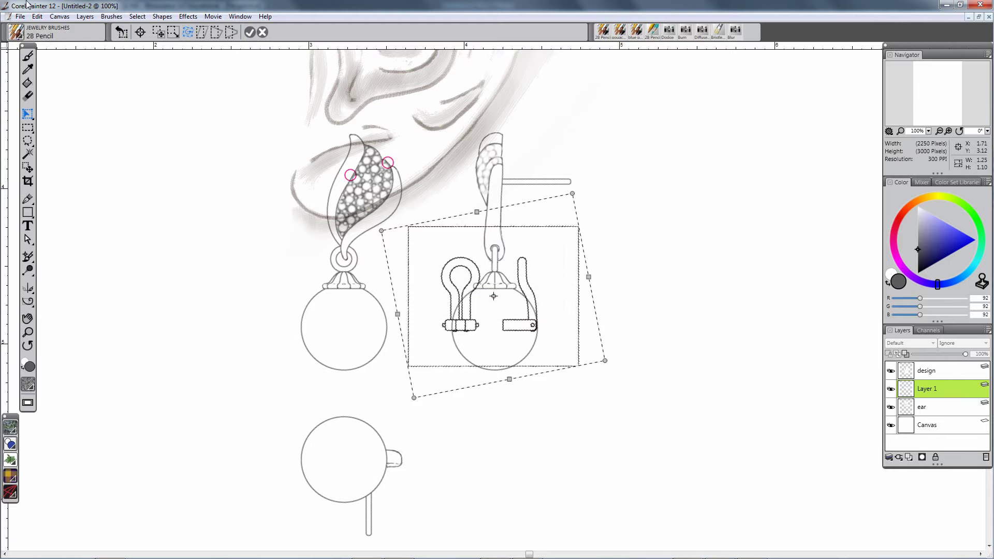
left_click(38, 16)
mouse_move(85, 182)
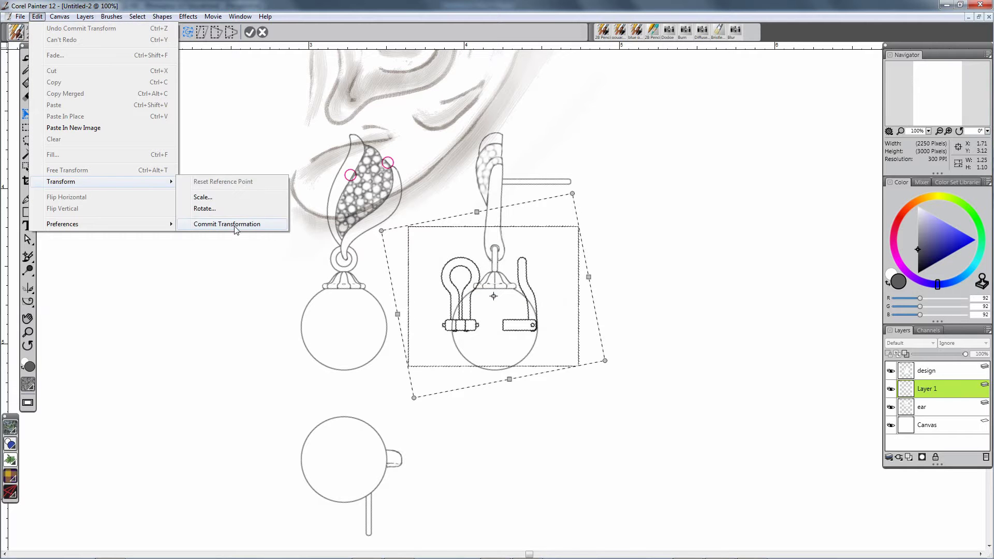
left_click(238, 225)
key("r")
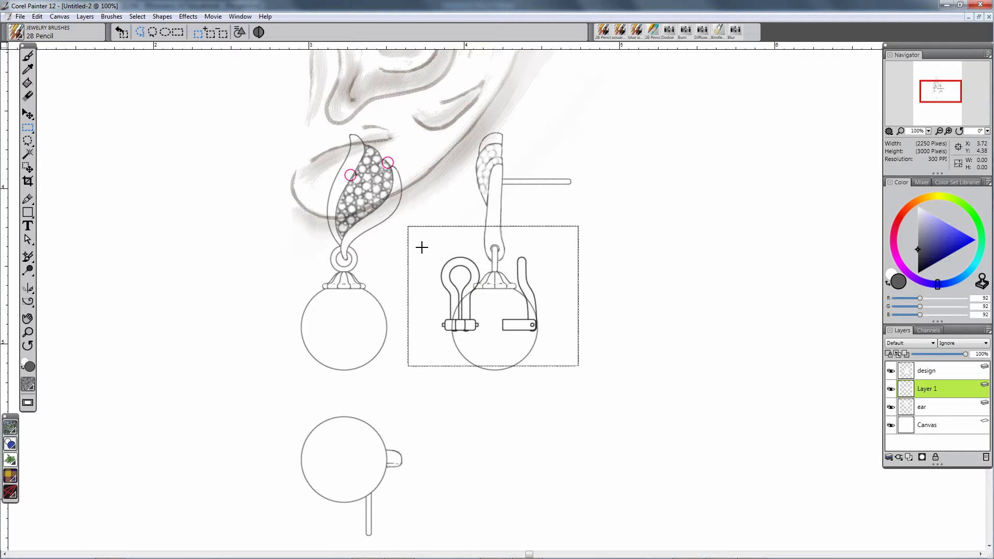
Clear the stray selection and rename Layer 1 to 'omega clip'.
left_click_drag(423, 326, 550, 353)
left_click(545, 315)
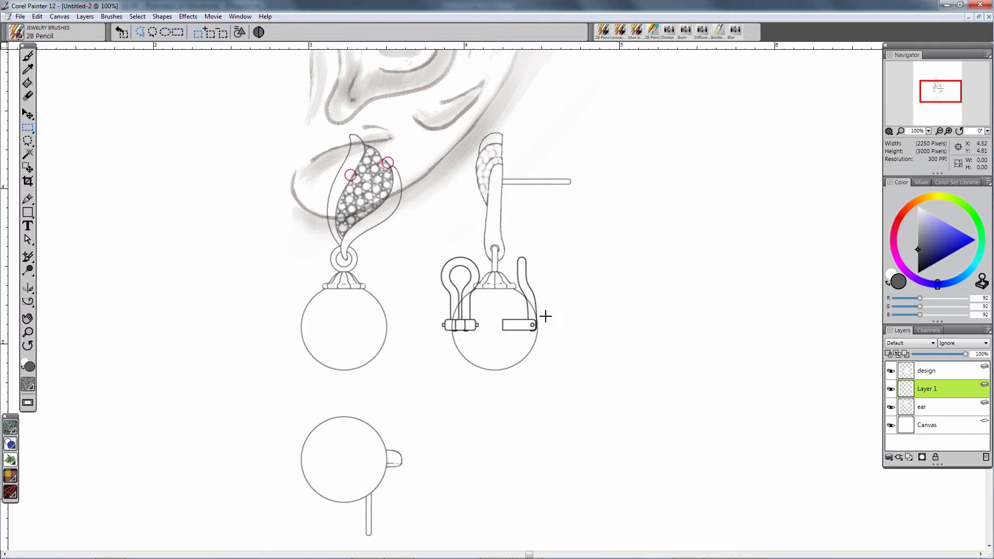
double_click(935, 390)
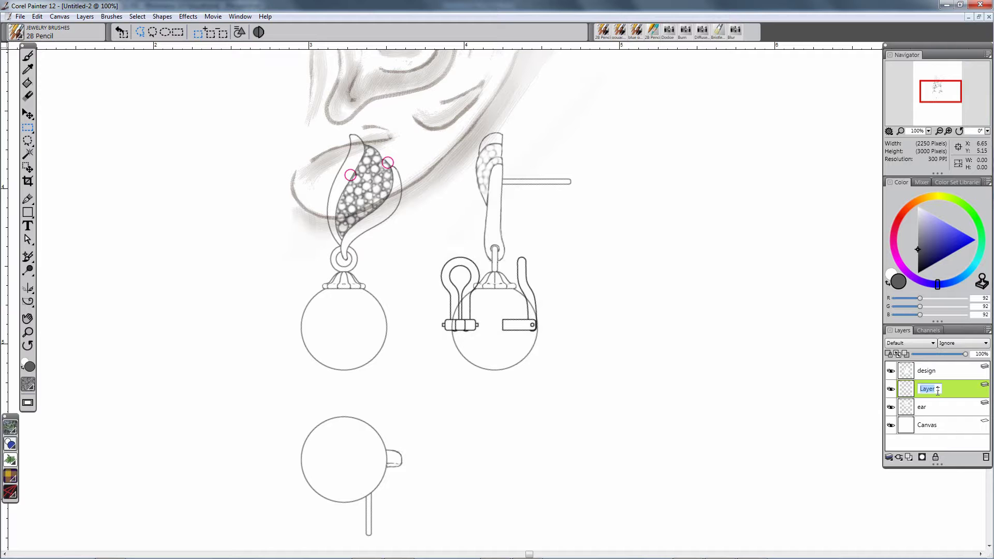
key("Left")
key("BackSpace")
key("BackSpace")
key("BackSpace")
key("BackSpace")
key("BackSpace")
type("ome")
key("Return")
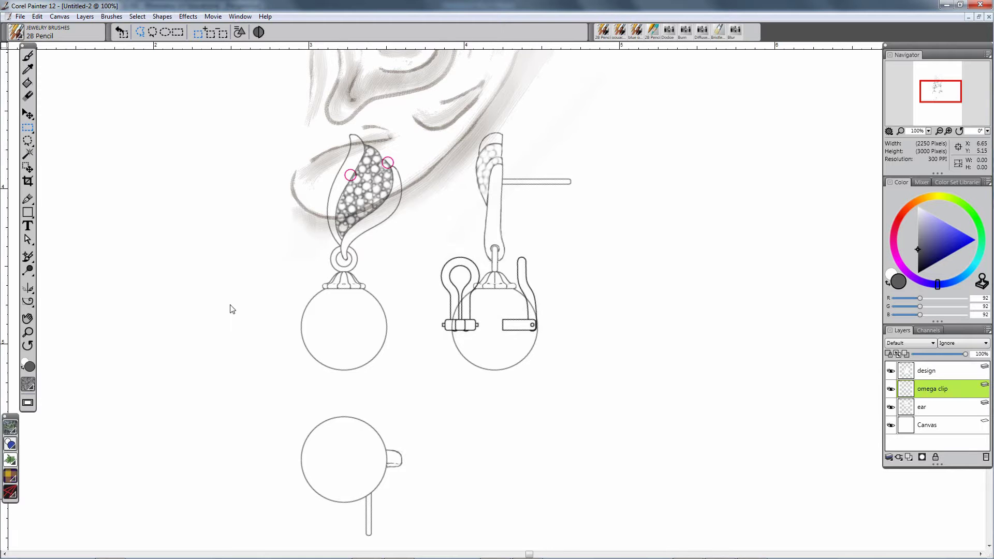
Move the omega clip up beside the studs, show rulers, and set its composite method to Gel.
key("f")
left_click_drag(506, 333, 532, 204)
key("ctrl+r")
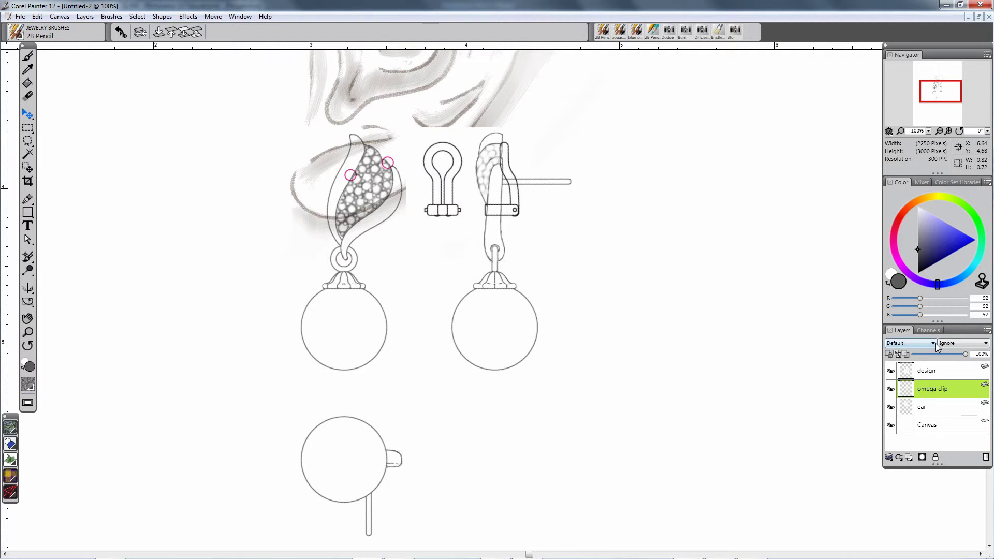
left_click(934, 343)
left_click(915, 360)
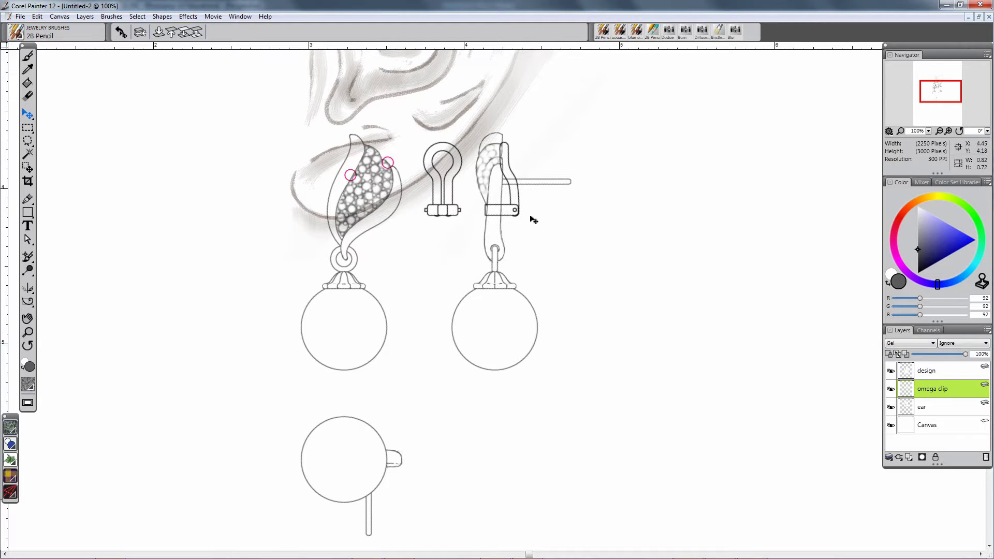
Place the clip drawings over the front-view earring, hide the ear sketch, and nudge them slightly right and down.
left_click_drag(533, 218, 442, 224)
left_click(914, 409)
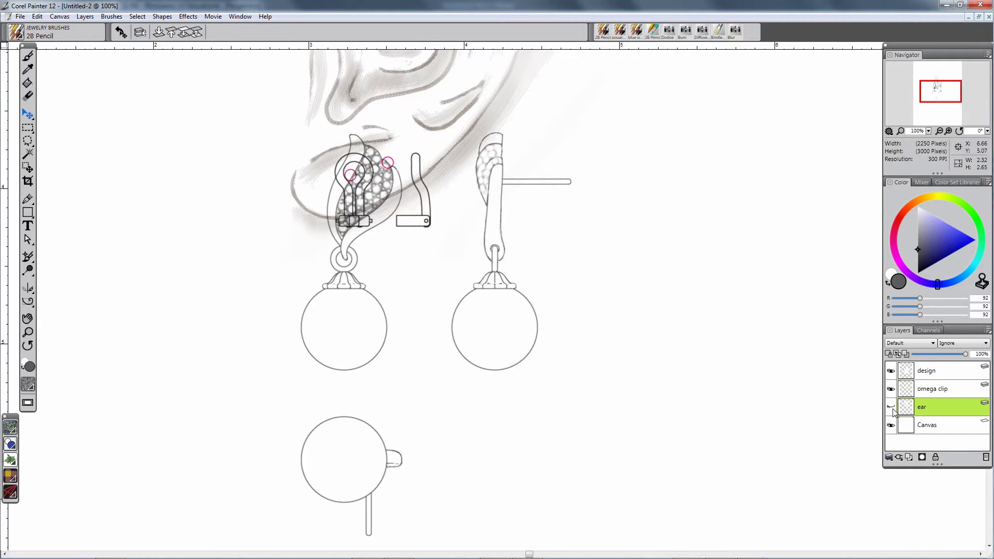
left_click(891, 407)
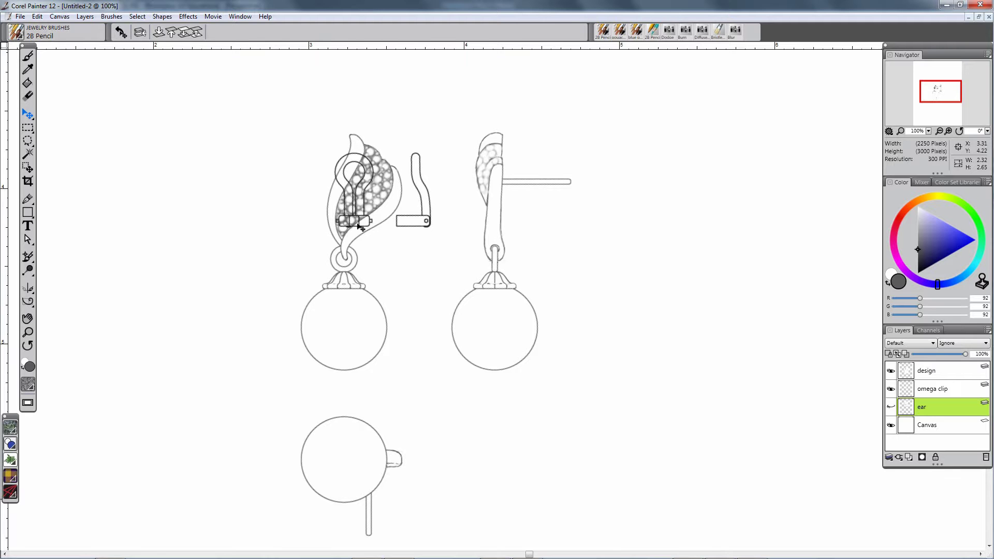
left_click(942, 392)
left_click_drag(389, 219, 391, 224)
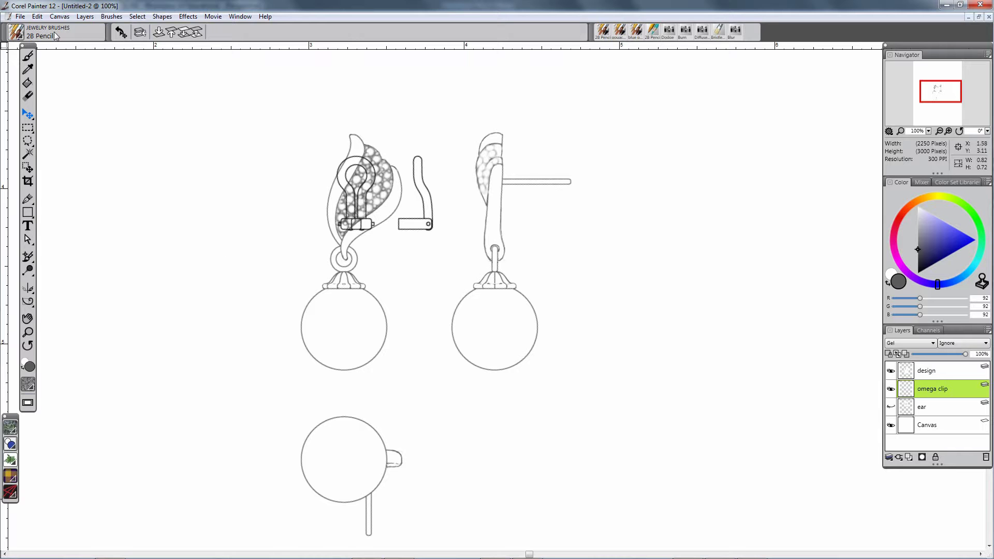
Drag a horizontal guide from the ruler down to the side-view post level.
left_click_drag(6, 109, 25, 183)
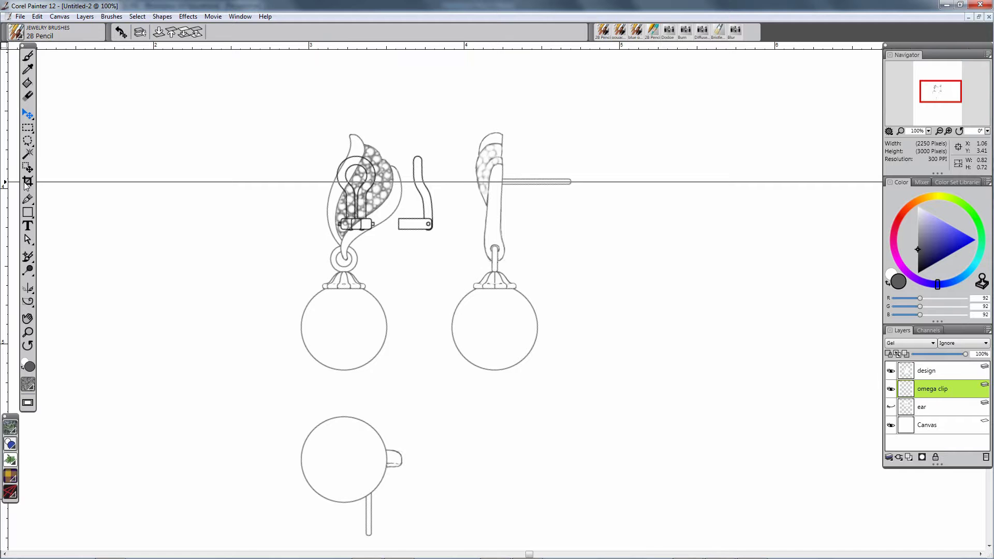
left_click(26, 182)
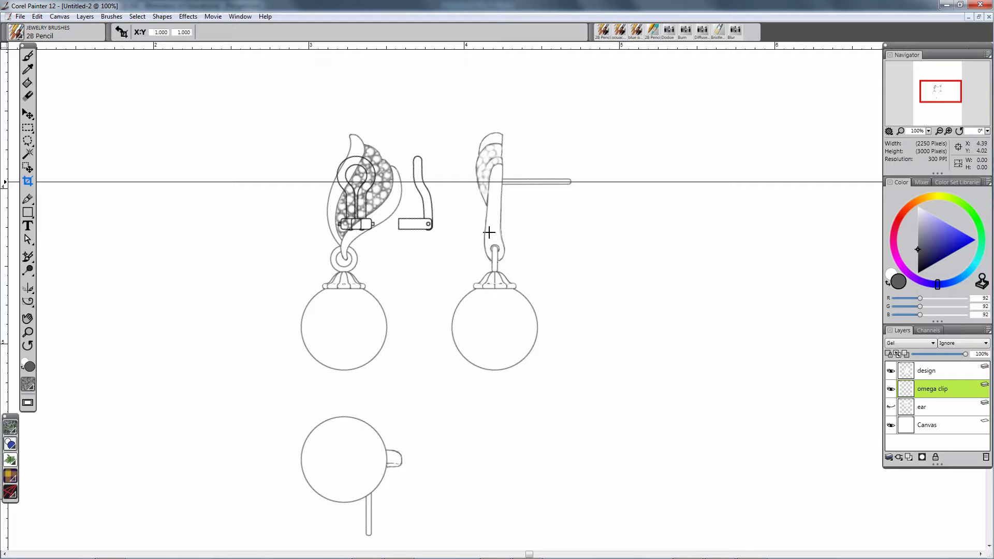
Marquee-select the side clip drawing standing between the front and side views.
key("r")
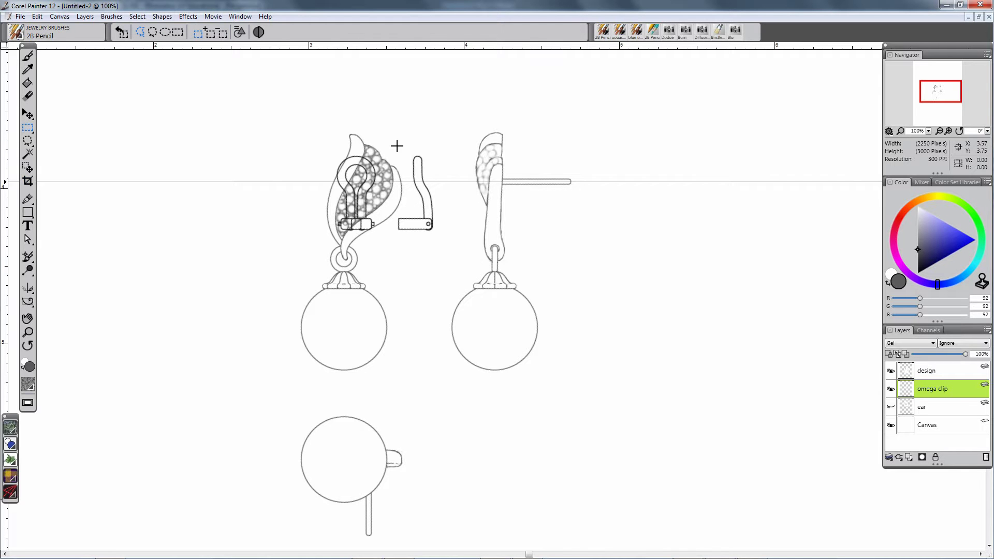
left_click_drag(394, 148, 443, 252)
left_click(438, 233)
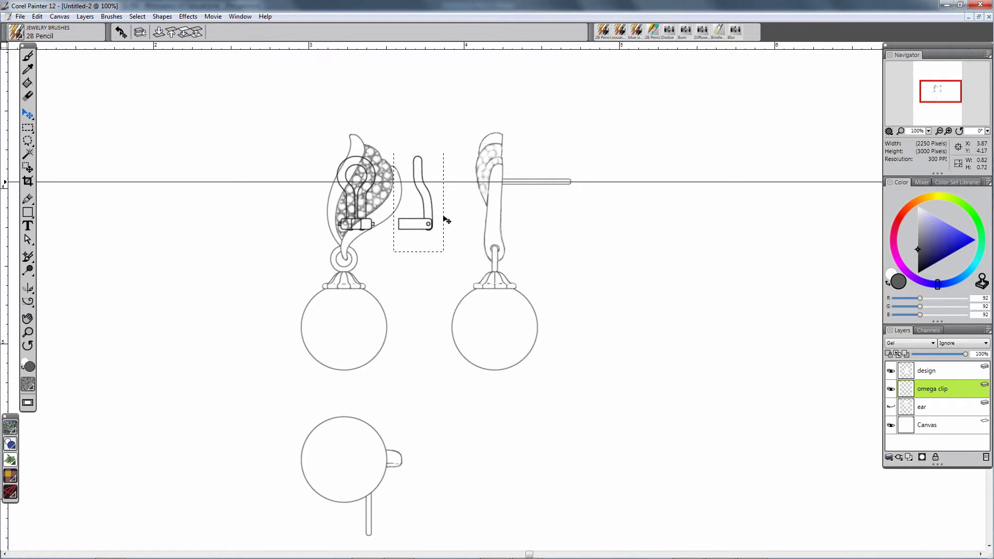
key("b")
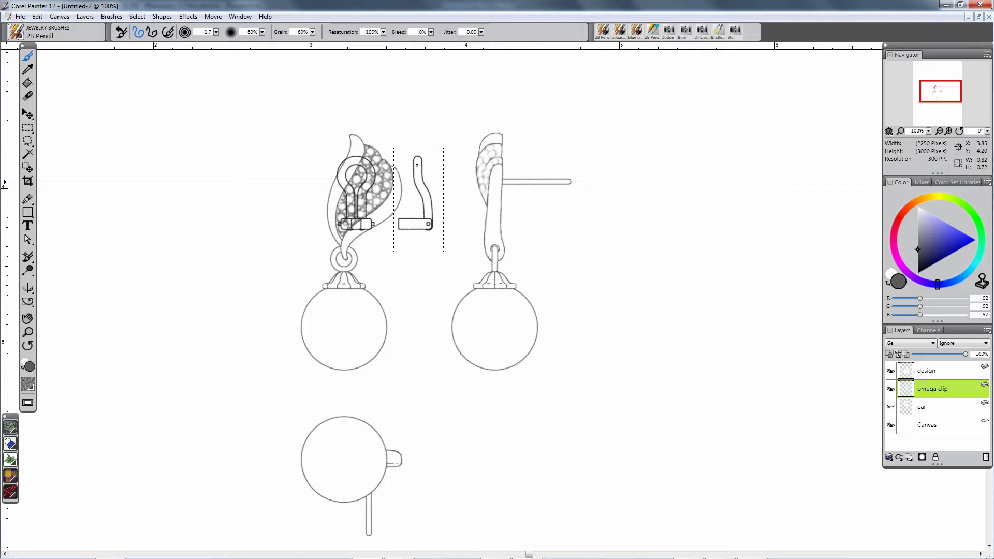
Float the selected side clip and nudge it five steps right against the side view's post.
key("f")
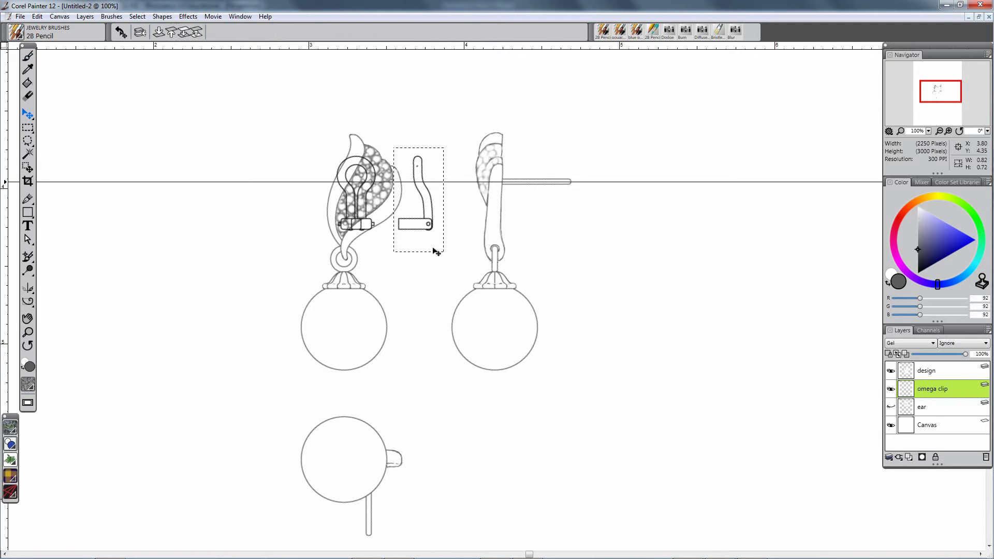
left_click(436, 250)
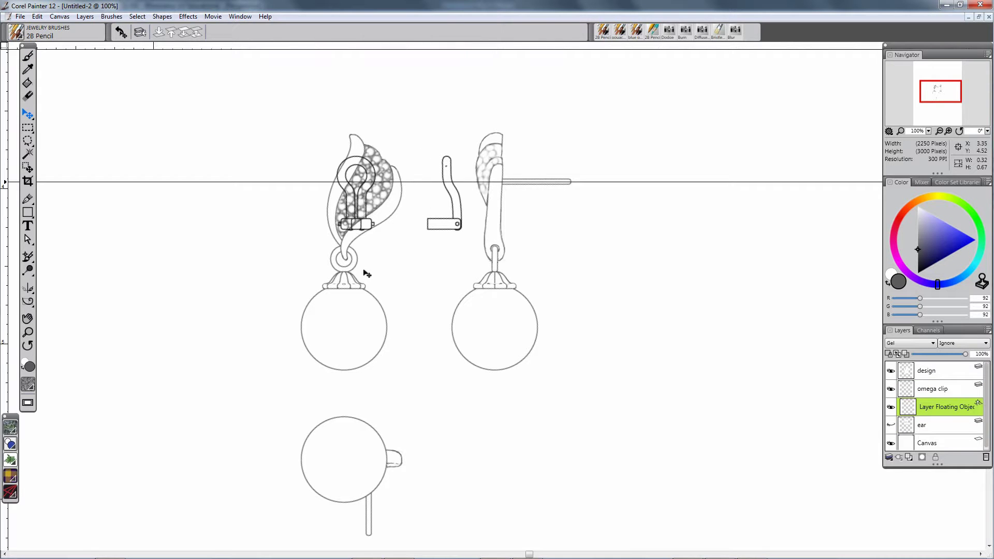
key("Right")
key("Right")
key("Right")
key("Right")
key("Right")
key("Right")
key("Right")
key("Right")
key("Right")
key("Right")
key("Right")
key("Right")
key("Right")
key("Right")
key("Right")
key("Right")
key("Right")
key("Right")
key("Right")
key("Right")
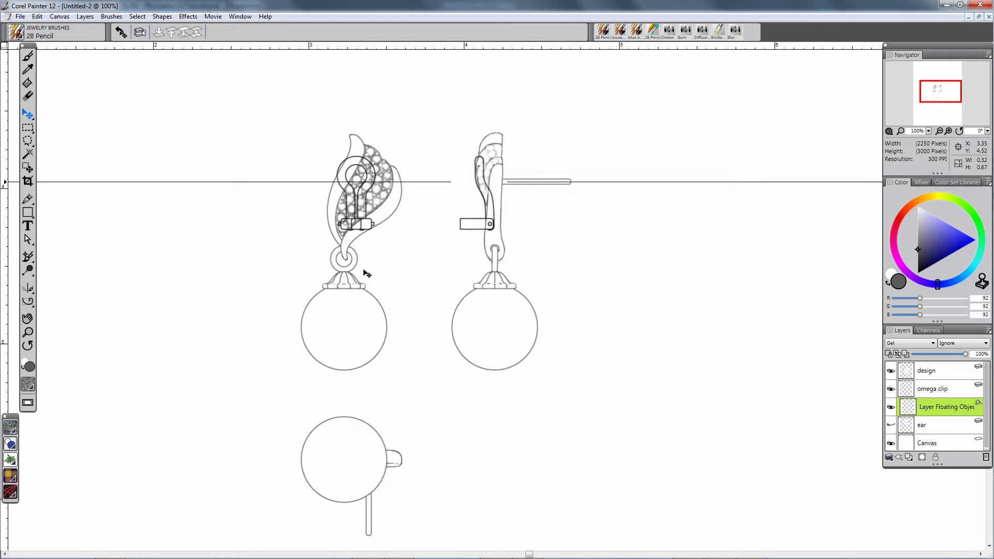
key("Right")
key("Right")
key("Right")
key("Right")
key("Right")
key("Right")
key("Right")
key("Right")
key("Right")
key("Right")
key("Right")
key("Right")
key("Right")
key("Right")
key("Right")
key("Right")
key("Right")
key("Right")
key("Right")
key("Right")
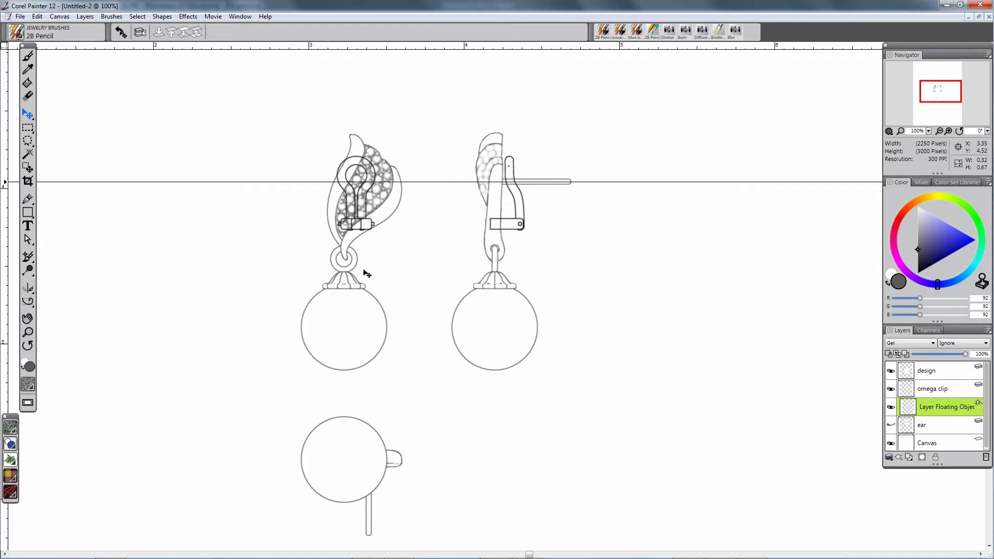
key("Right")
key("Right")
key("Right")
key("Right")
key("Right")
key("Right")
key("Right")
key("Right")
key("Right")
key("Right")
key("Right")
key("Right")
key("Right")
key("Right")
key("Right")
key("Right")
key("Right")
key("Right")
key("Right")
key("Right")
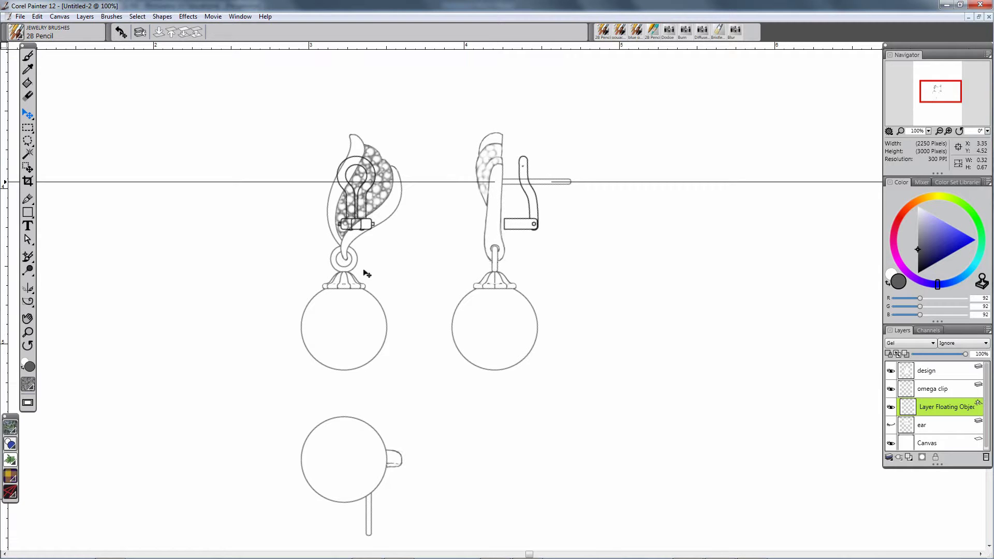
key("Right")
key("Right")
key("Right")
key("Right")
key("Right")
key("Right")
key("Right")
key("Right")
key("Right")
key("Right")
key("Right")
key("Right")
key("Right")
key("Right")
key("Right")
key("Right")
key("Right")
key("Right")
key("Right")
key("Right")
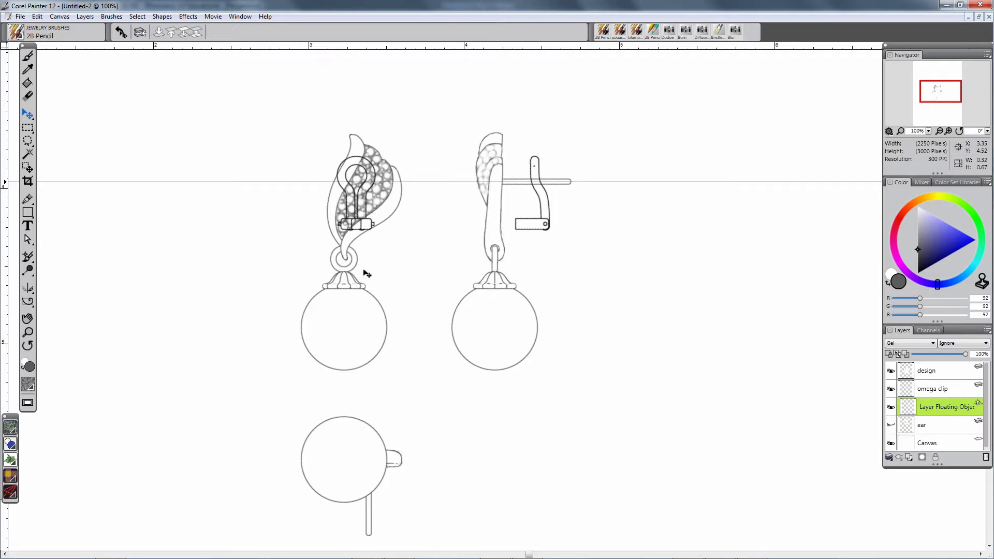
key("Right")
key("Right")
key("Right")
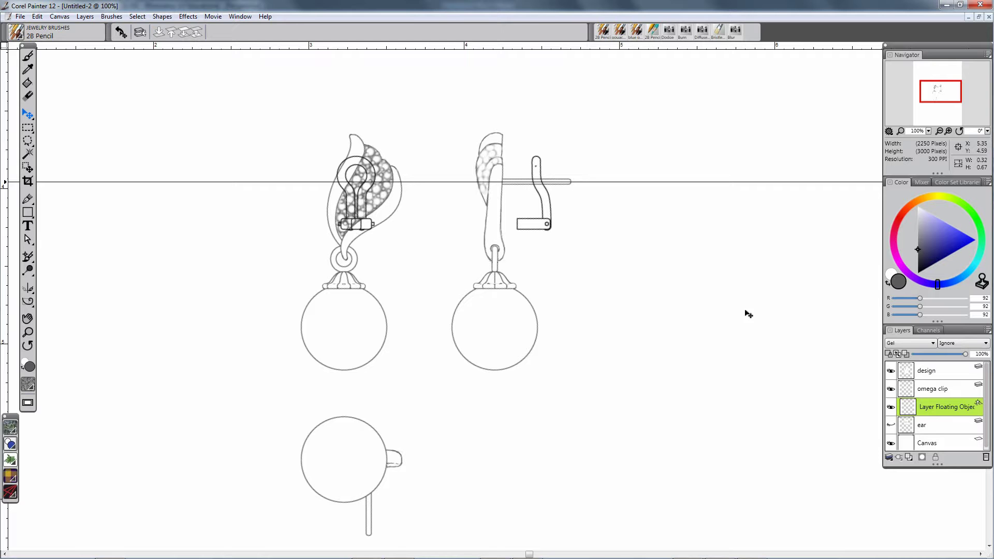
Check placement against the ear sketch, drop the floater into the omega clip layer, and shift it slightly left.
left_click(891, 425)
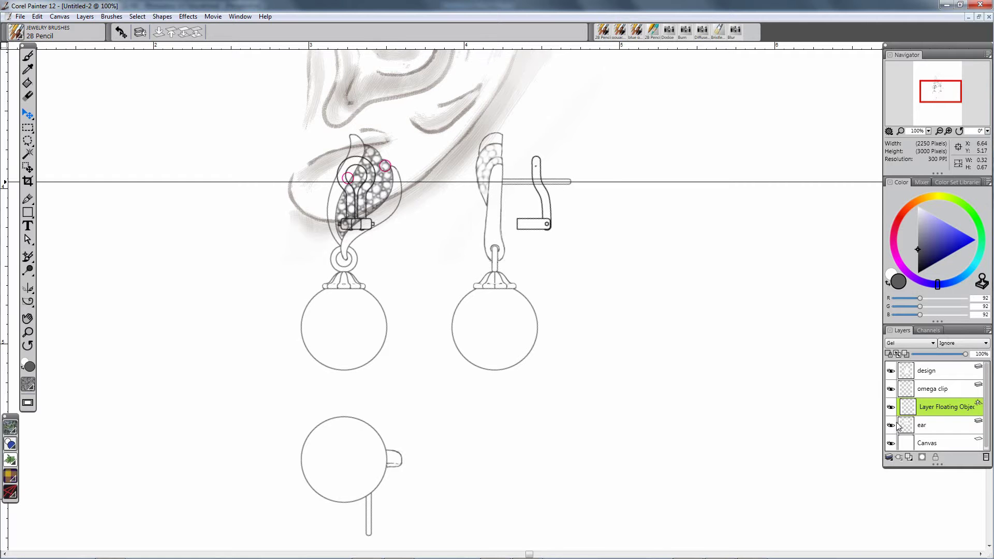
left_click(891, 425)
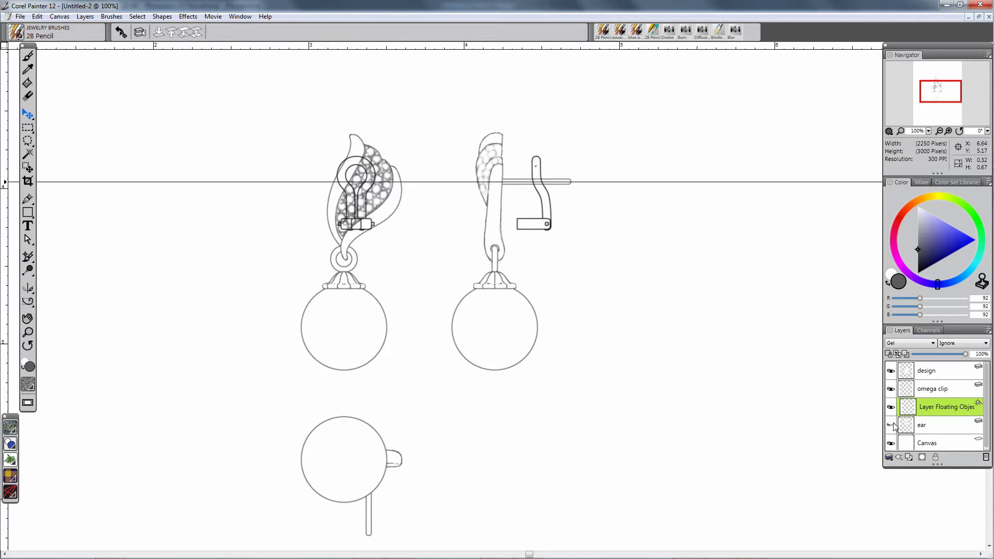
left_click(930, 395)
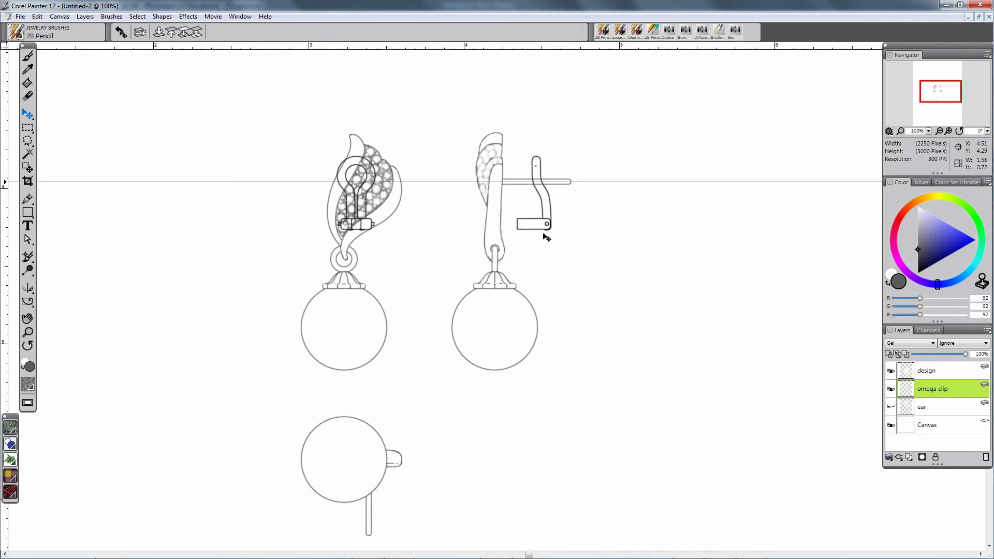
left_click_drag(546, 237, 544, 238)
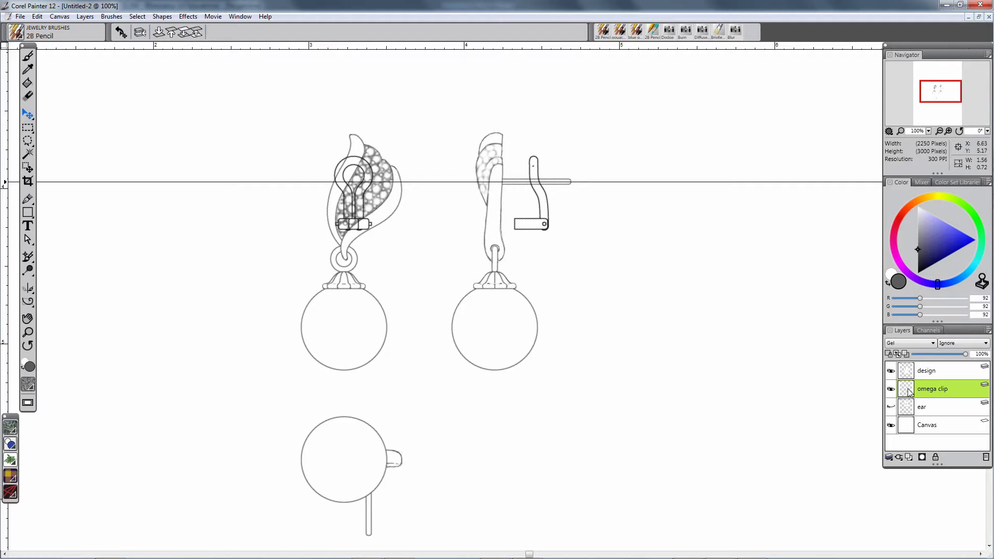
Cut the side-view post from the design layer and paste it onto a new layer, nudged slightly left.
left_click(945, 372)
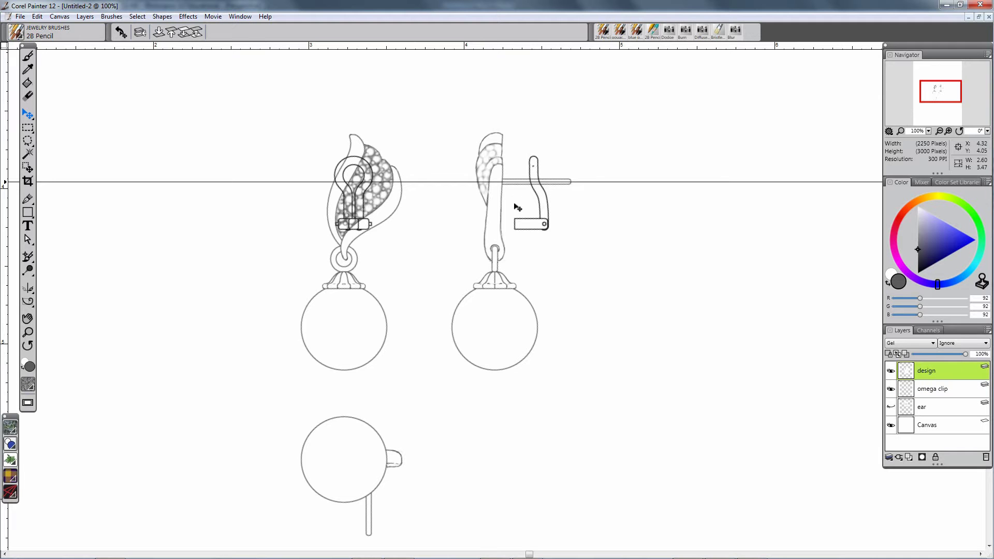
key("r")
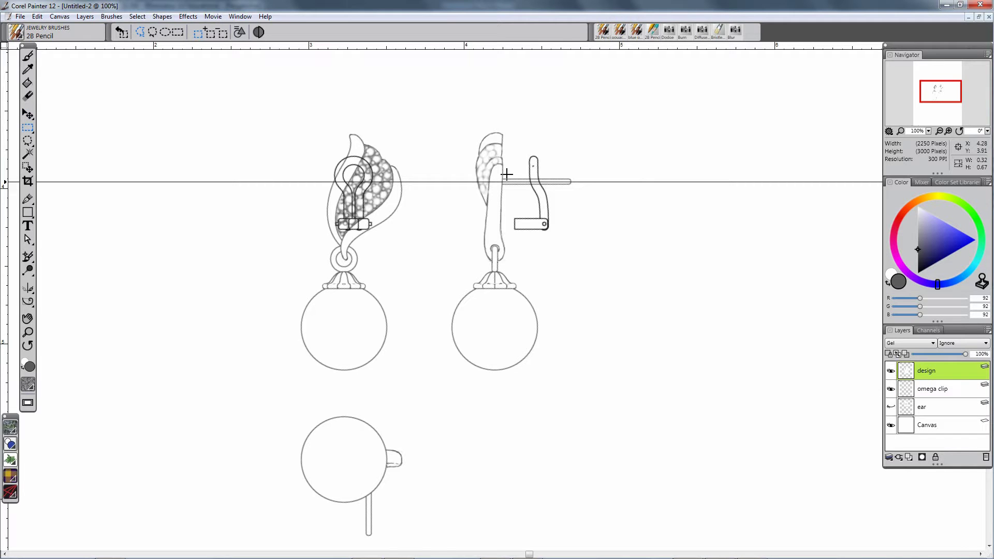
left_click_drag(505, 175, 577, 189)
key("Delete")
key("ctrl+v")
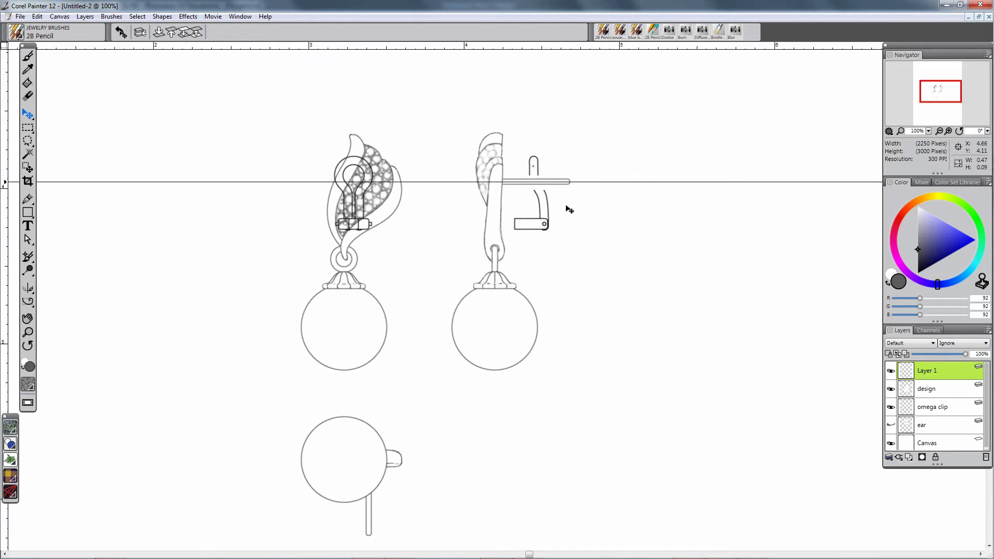
left_click_drag(570, 210, 568, 210)
Erase the post's left end over the earring top and clear the selection.
key("r")
left_click_drag(484, 155, 504, 203)
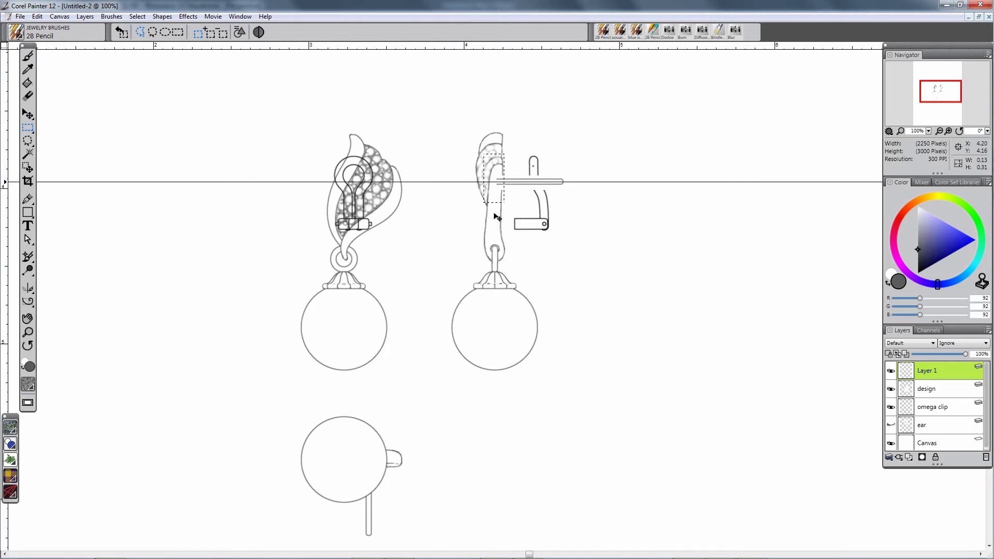
key("Delete")
key("ctrl+d")
Group the design layer and Layer 1 together, then collapse the group into one layer.
left_click(939, 389)
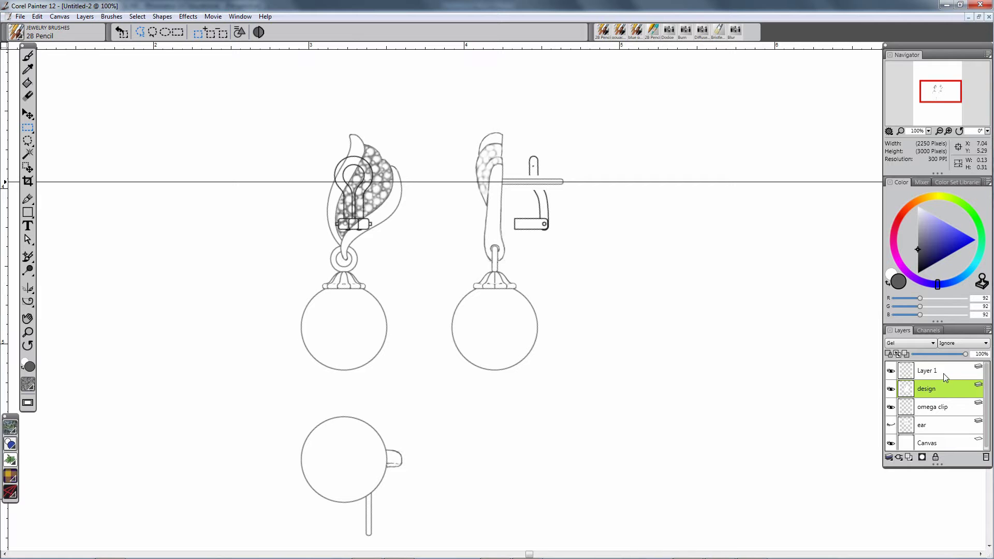
left_click(943, 373, "shift")
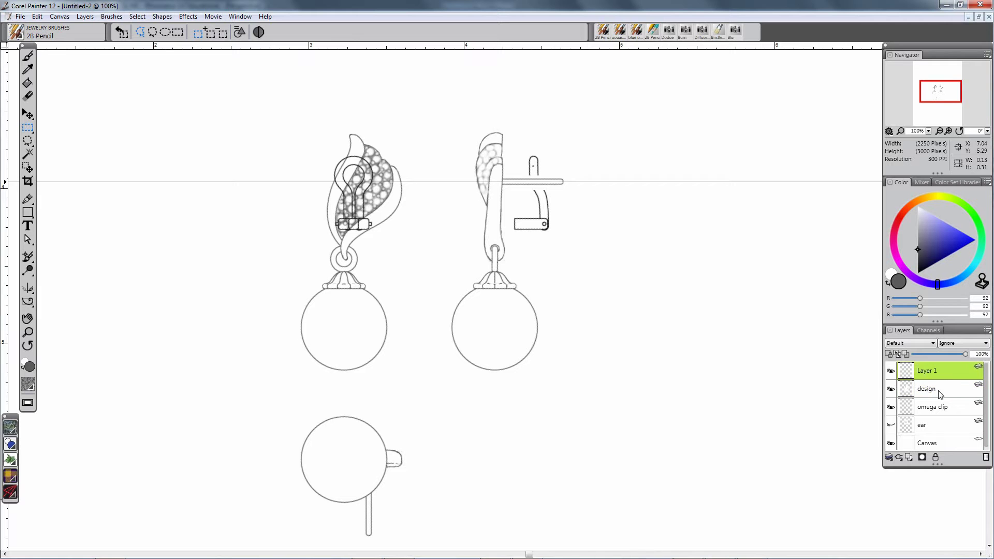
left_click(888, 459)
left_click(887, 463)
left_click(887, 463)
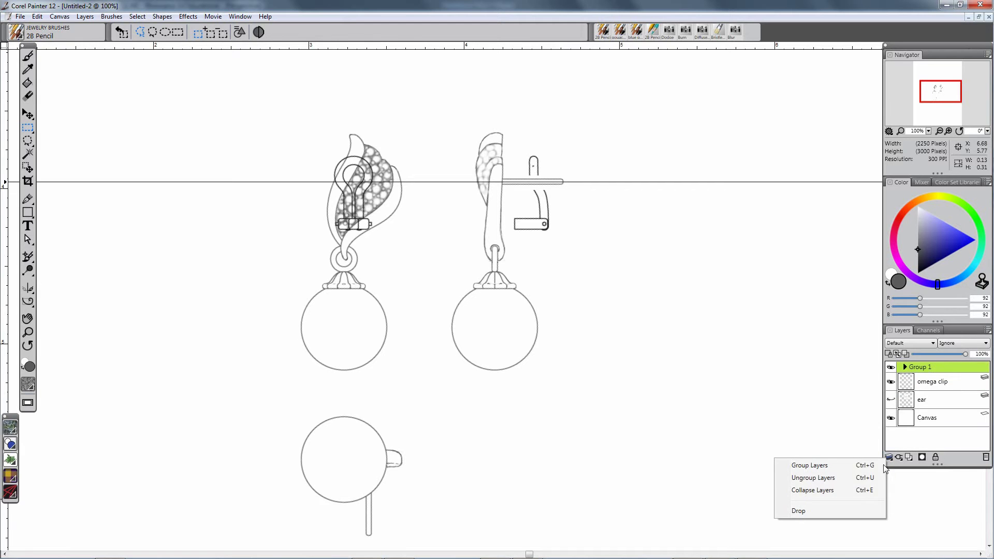
left_click(845, 493)
Rename the collapsed layer 'design' and set its composite method to Gel.
double_click(939, 373)
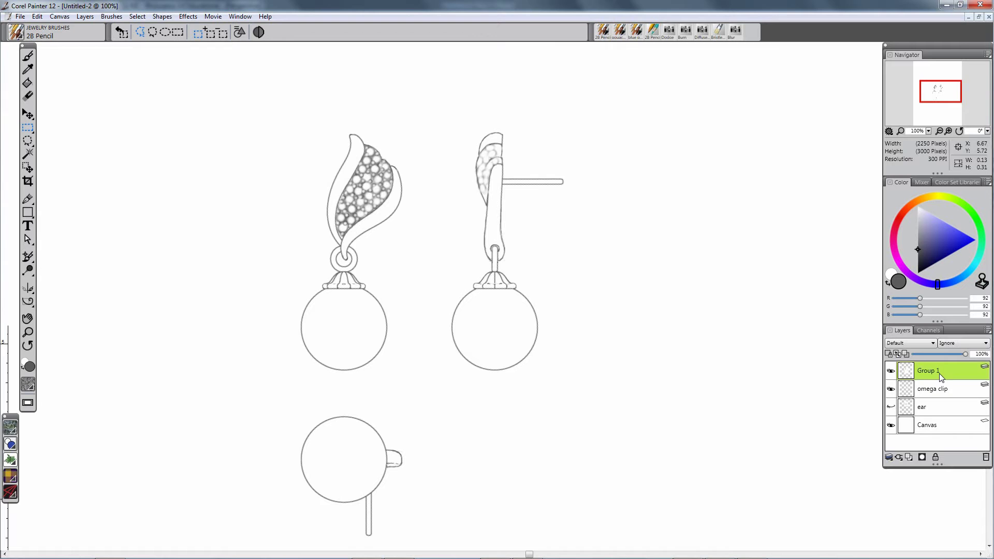
type("design")
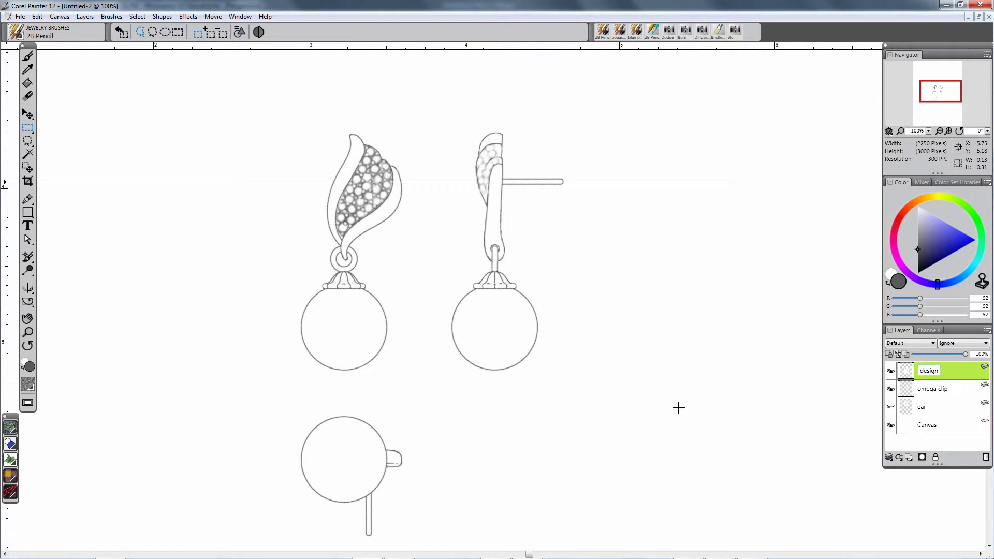
key("Return")
left_click(936, 343)
left_click(901, 502)
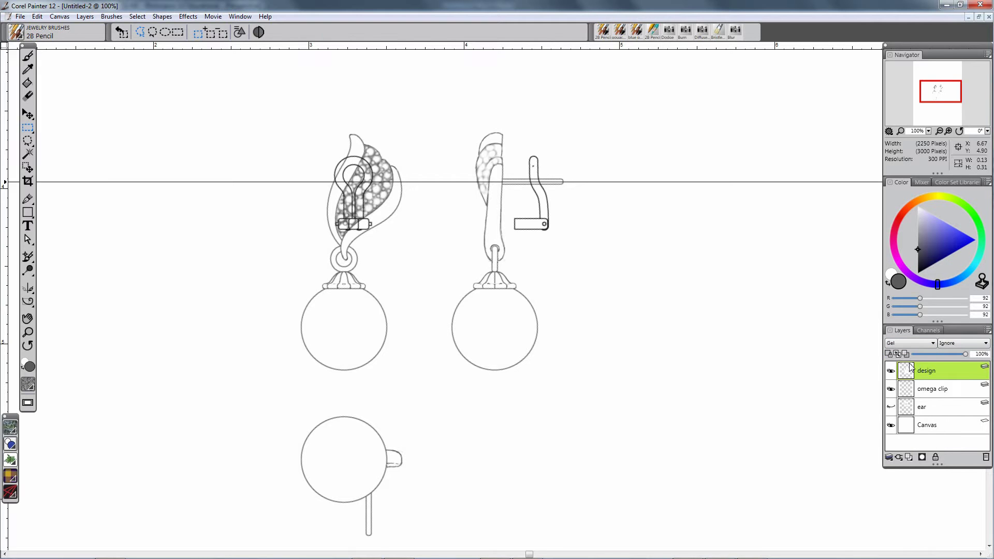
Switch the omega clip layer from Gel to Default blending and lower its opacity to 75%.
left_click(925, 389)
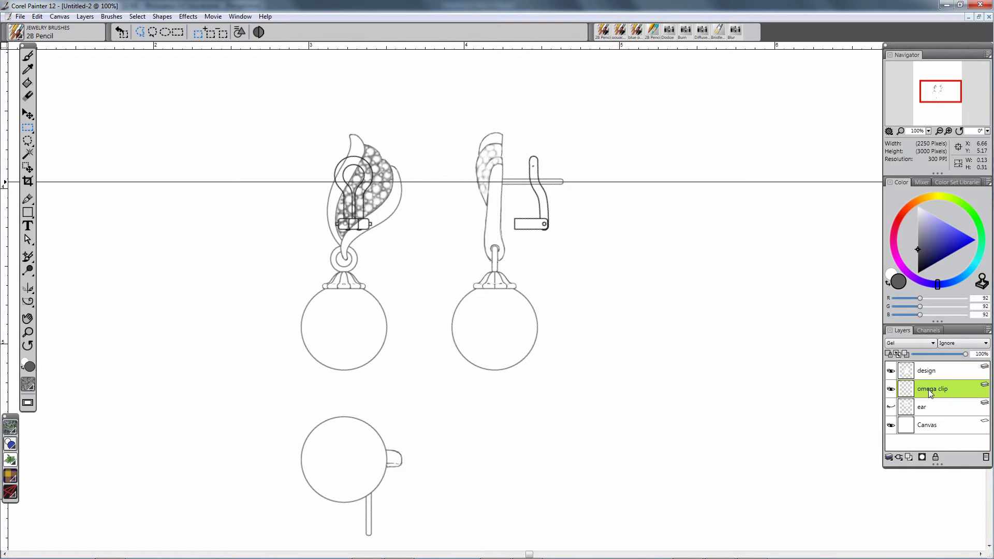
left_click(933, 344)
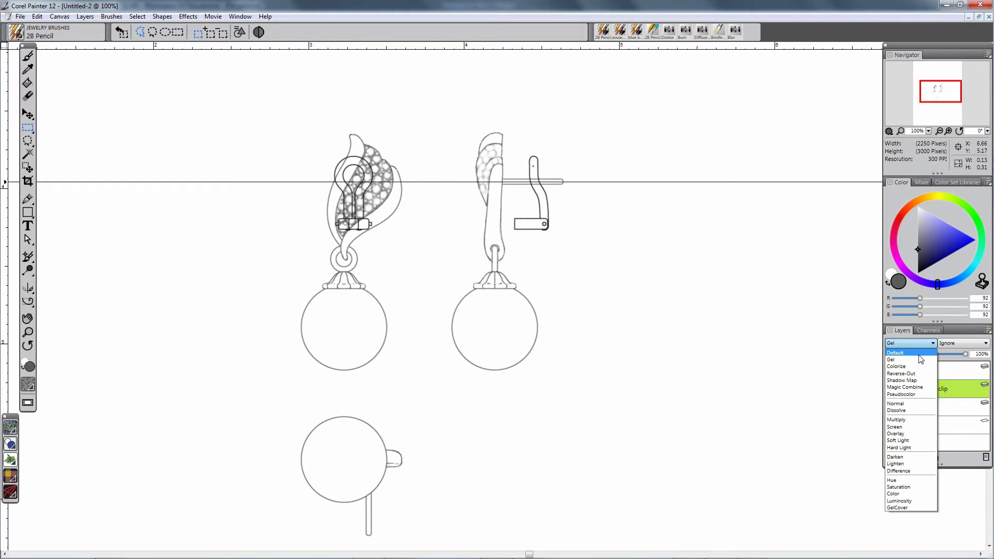
left_click(919, 354)
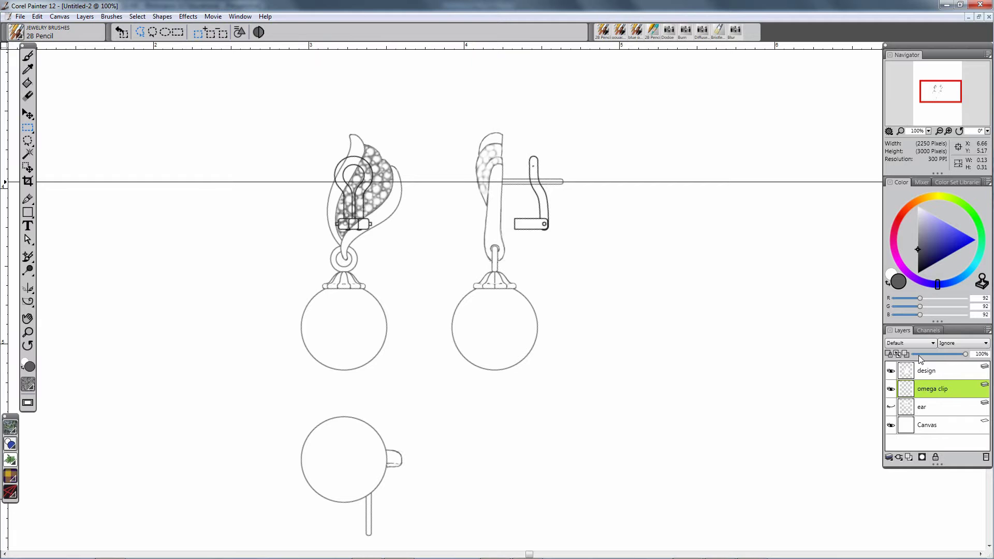
left_click(955, 356)
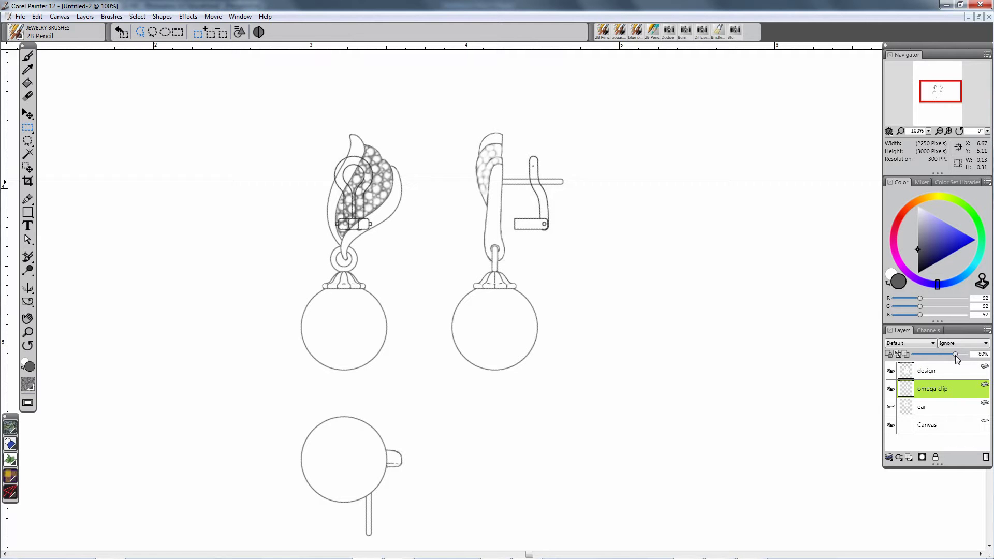
left_click_drag(955, 356, 958, 358)
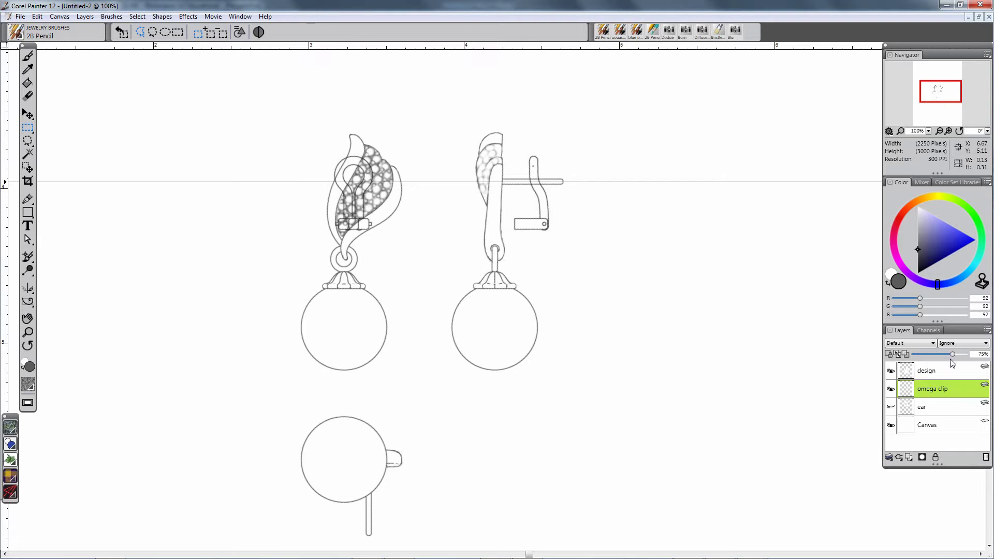
Zoom to 200% and pencil in the curved hinge lines from the clip to the rectangle.
left_click(538, 224)
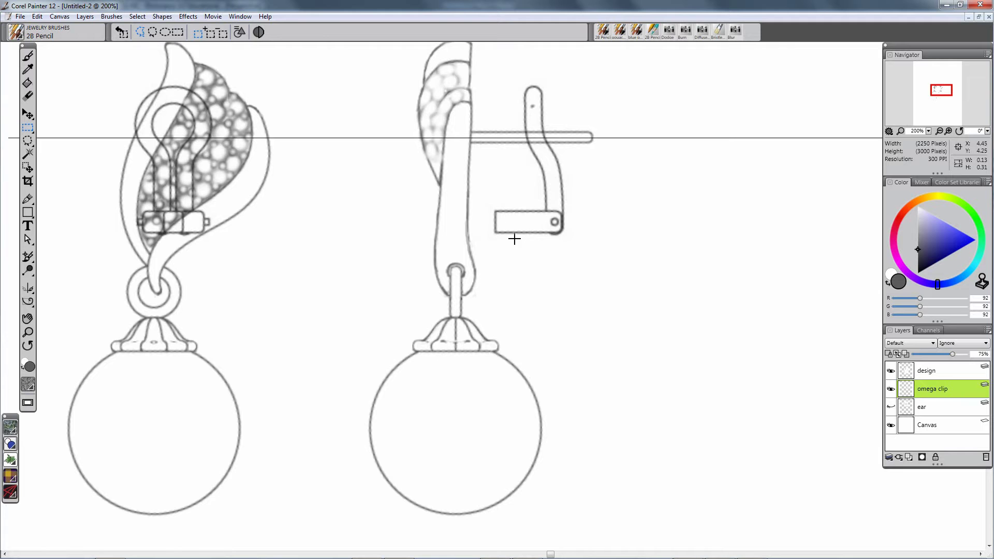
key("b")
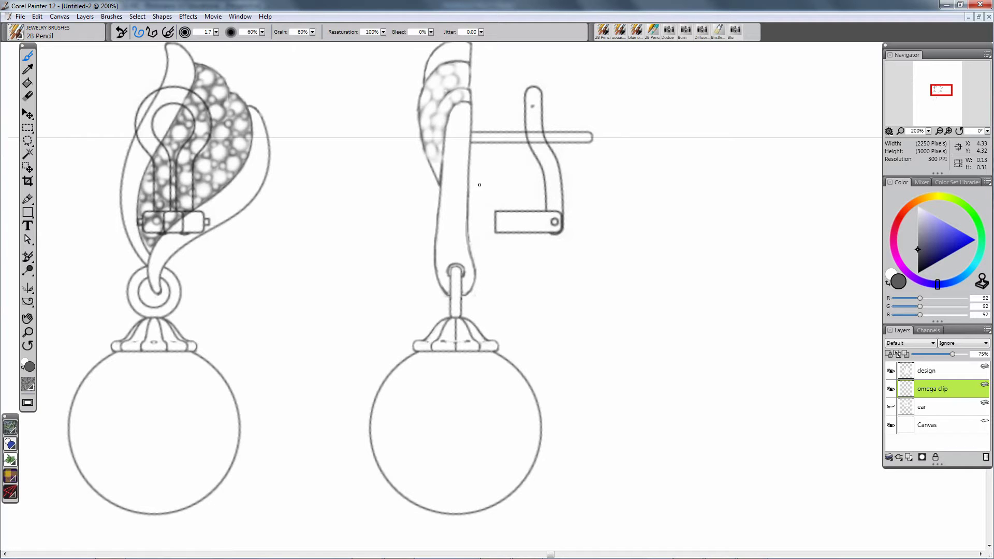
key("ctrl+r")
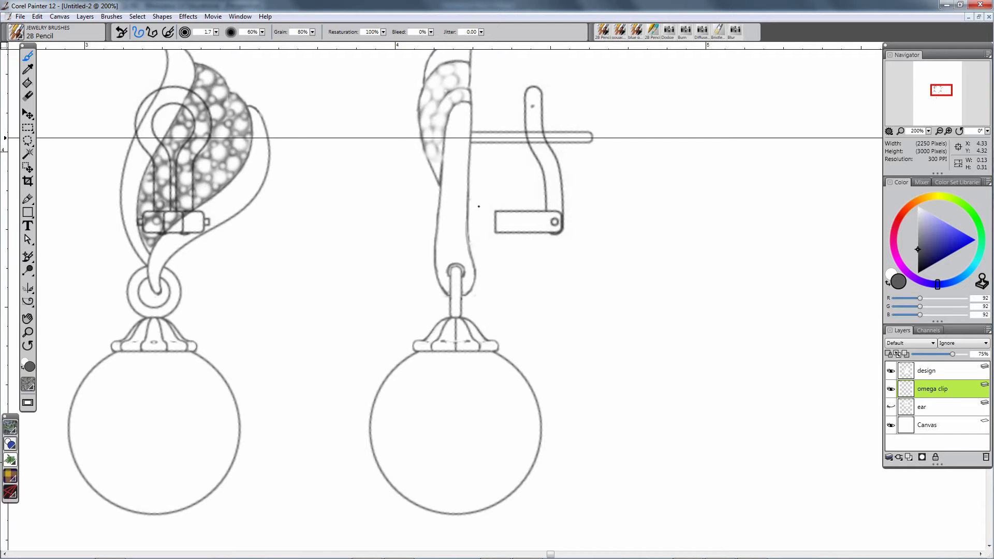
left_click_drag(473, 203, 494, 209)
key("ctrl+r")
mouse_move(467, 199)
left_mouse_down()
mouse_move(496, 218)
mouse_move(538, 214)
left_mouse_up()
In Rhino, hide the yellow omega clip and orbit to a level side view of the clip neck.
key("alt+Tab")
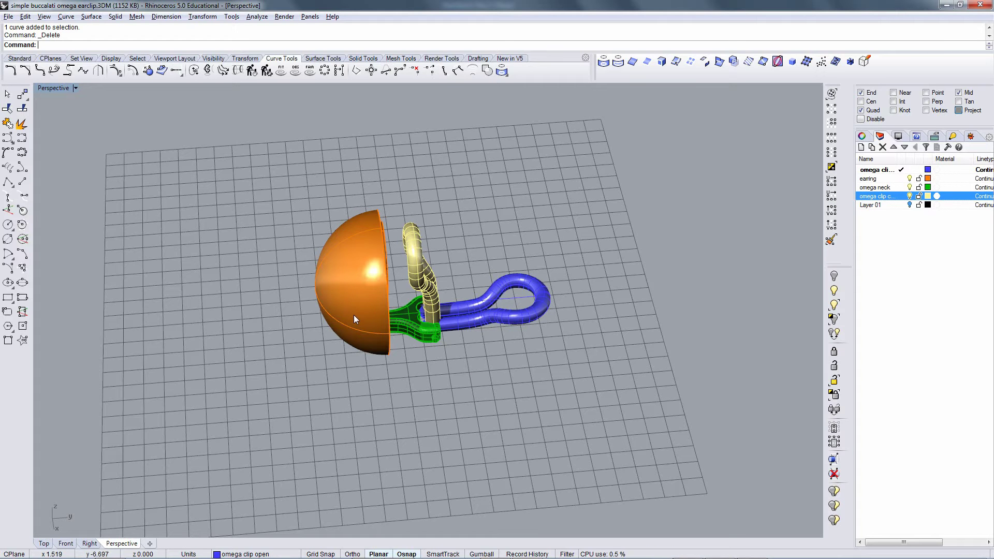
left_click(910, 196)
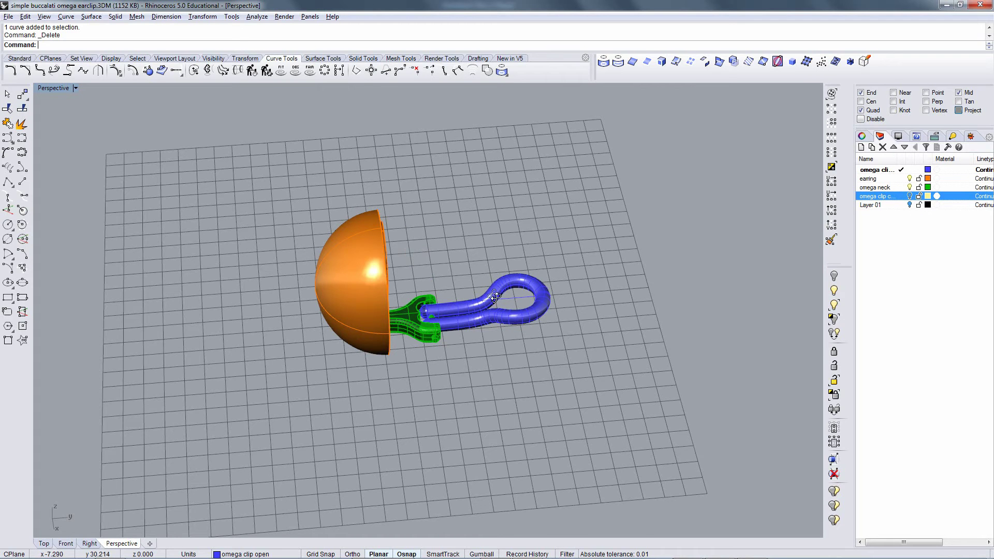
right_click_drag(533, 290, 502, 342)
scroll(488, 341, "up", 8)
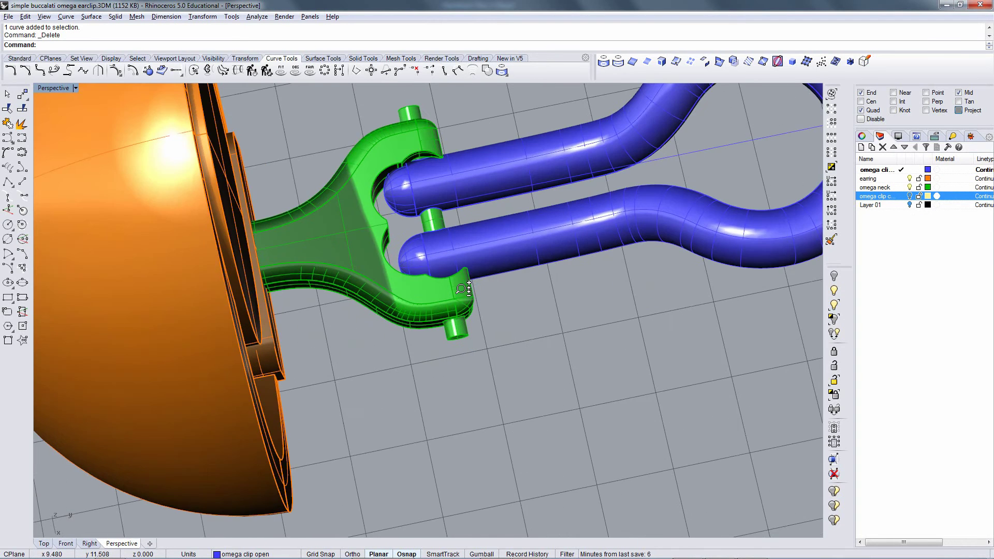
right_click_drag(440, 271, 426, 315)
mouse_move(437, 281)
right_mouse_down()
mouse_move(444, 231)
mouse_move(424, 278)
right_mouse_up()
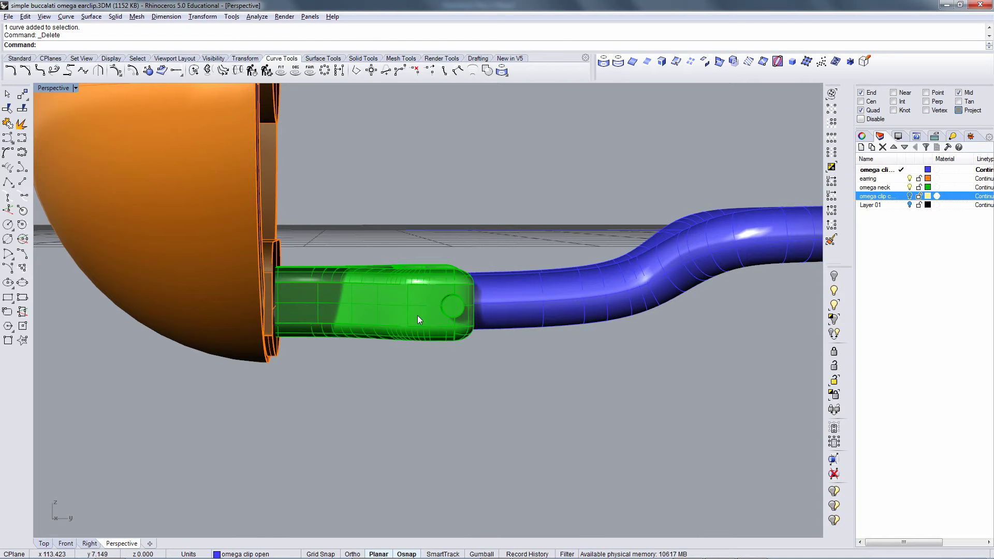
key("alt+Tab")
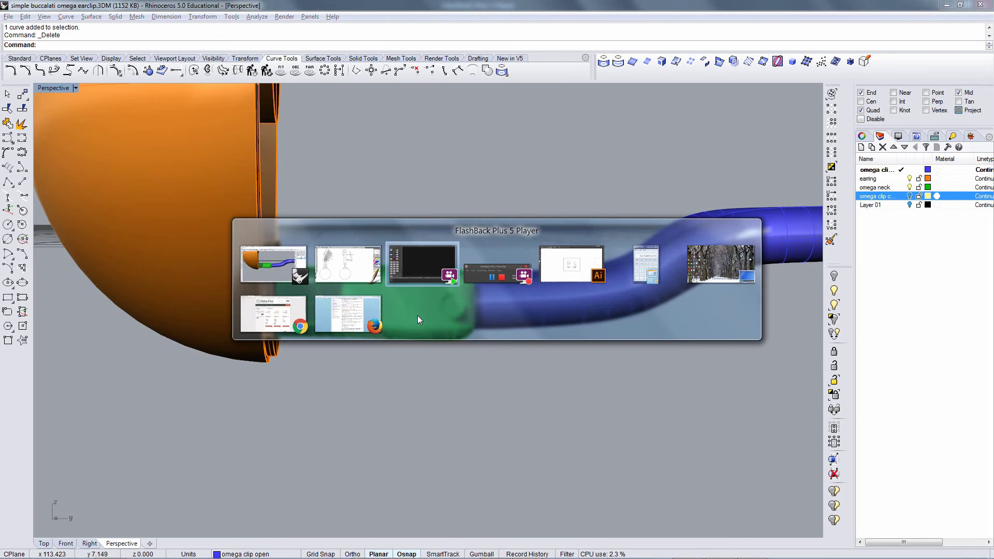
Back in Painter, add a faint grey mark inside the clip bracket.
key("alt+Tab")
key("alt+Tab")
key("alt+Tab")
key("alt+Tab")
key("alt+Tab")
key("alt+Tab")
key("alt+Tab")
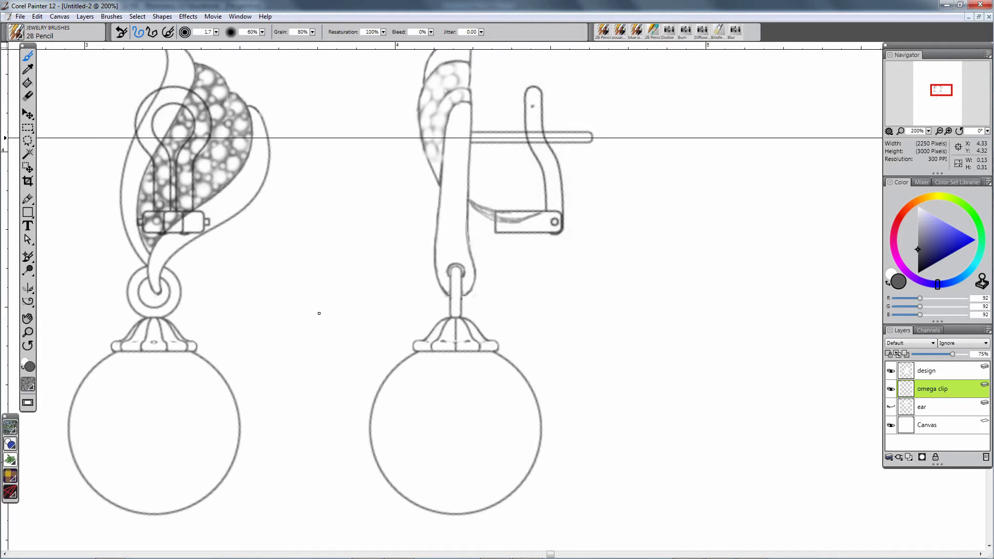
key("shift+s")
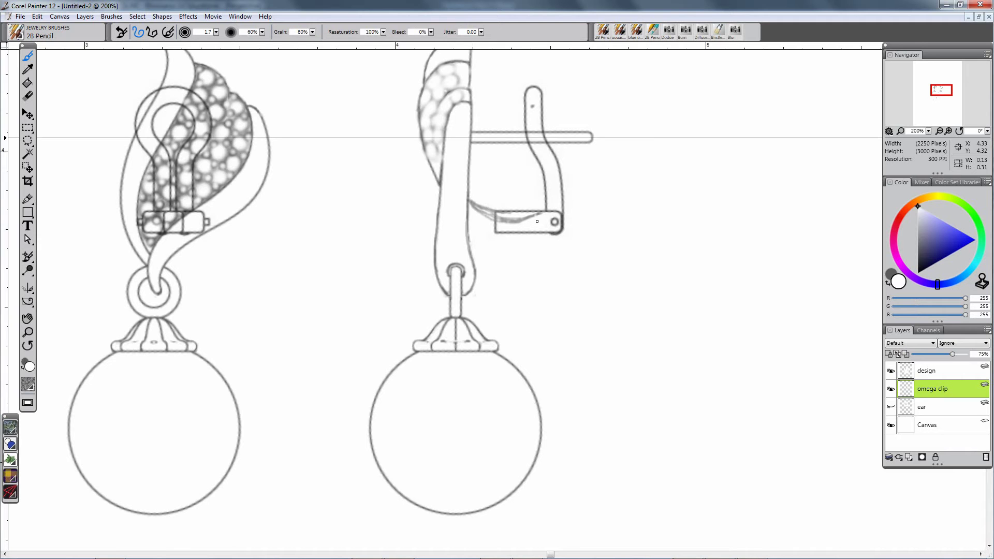
key("shift+s")
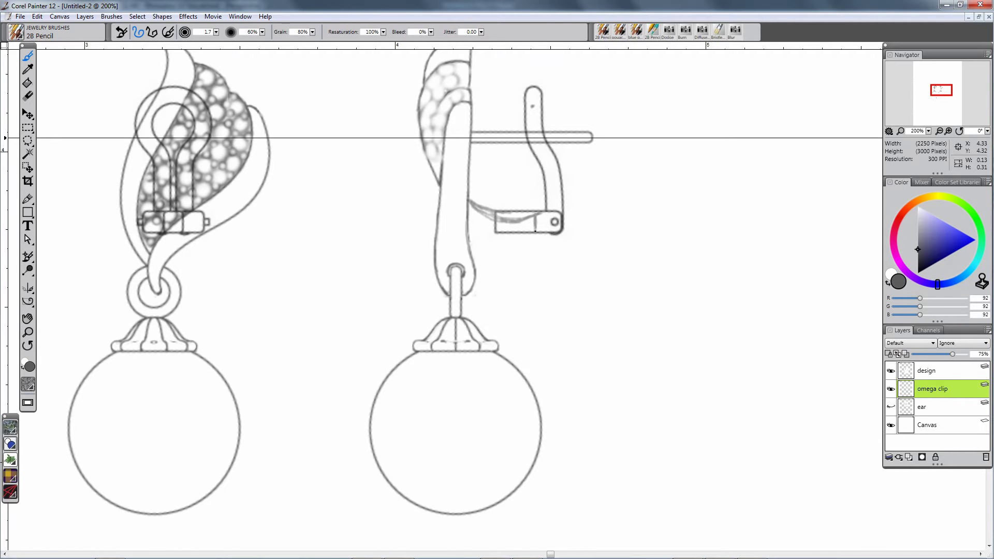
key("shift+s")
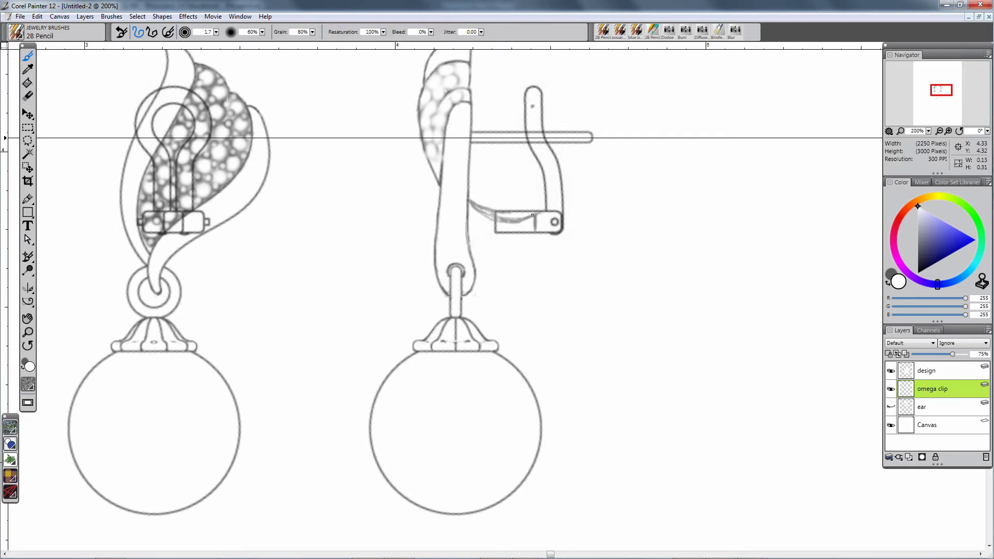
key("shift+s")
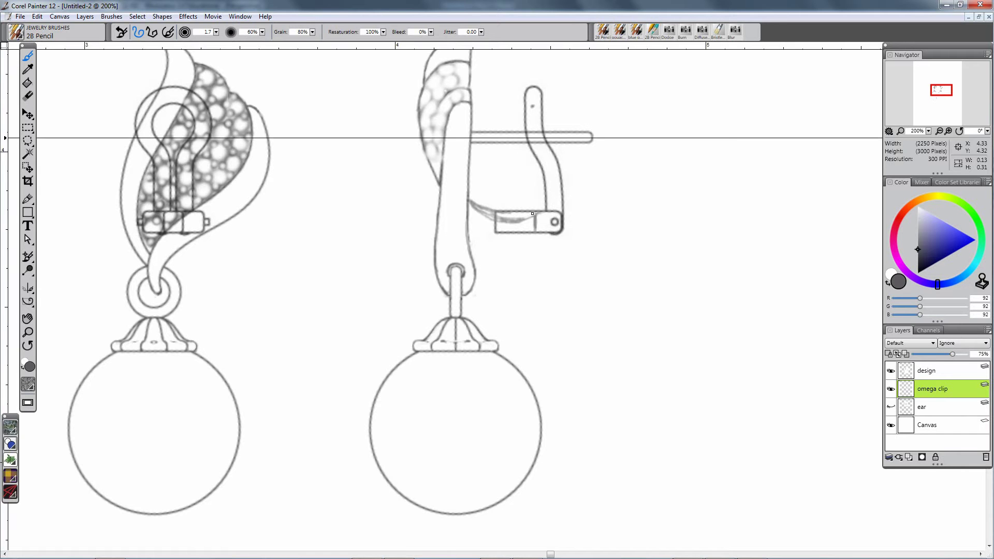
left_click_drag(533, 213, 527, 215)
Place a horizontal guide below the side-view clip and hatch shading under the small rectangle.
left_click_drag(4, 262, 21, 249)
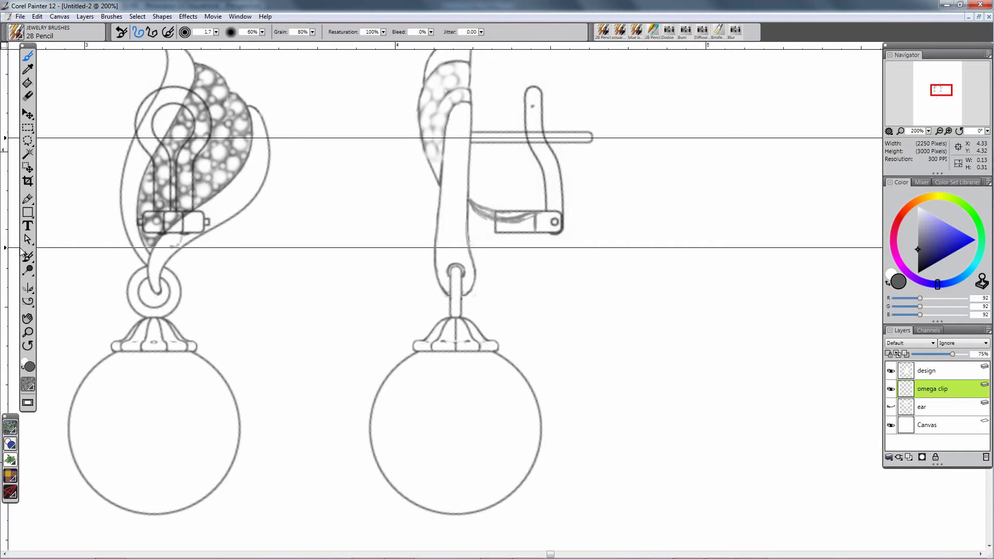
left_click_drag(22, 250, 23, 248)
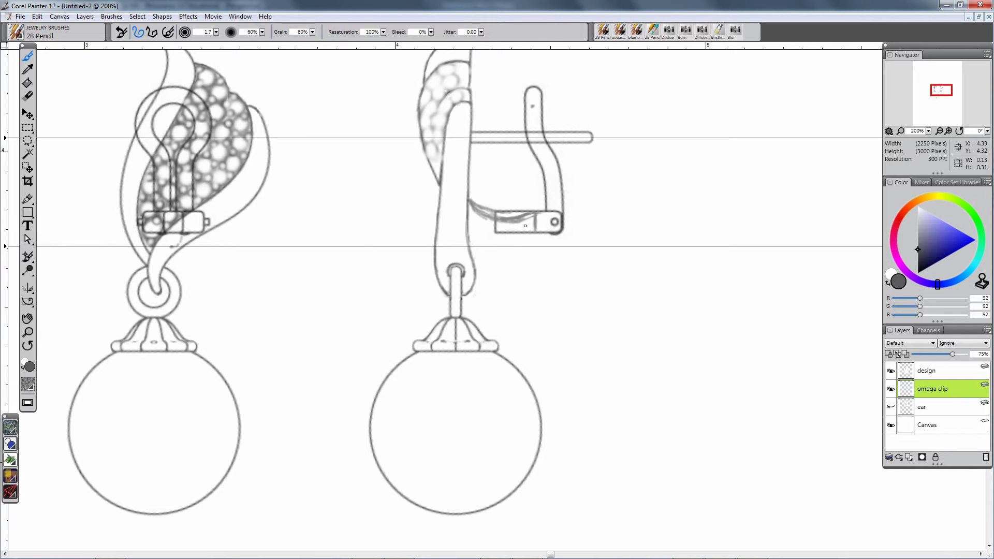
mouse_move(516, 240)
left_mouse_down()
mouse_move(496, 240)
mouse_move(505, 241)
left_mouse_up()
left_click_drag(514, 238, 471, 221)
Paint out stray marks along the clip's upper-left curve and the rectangle's top in white.
key("shift+x")
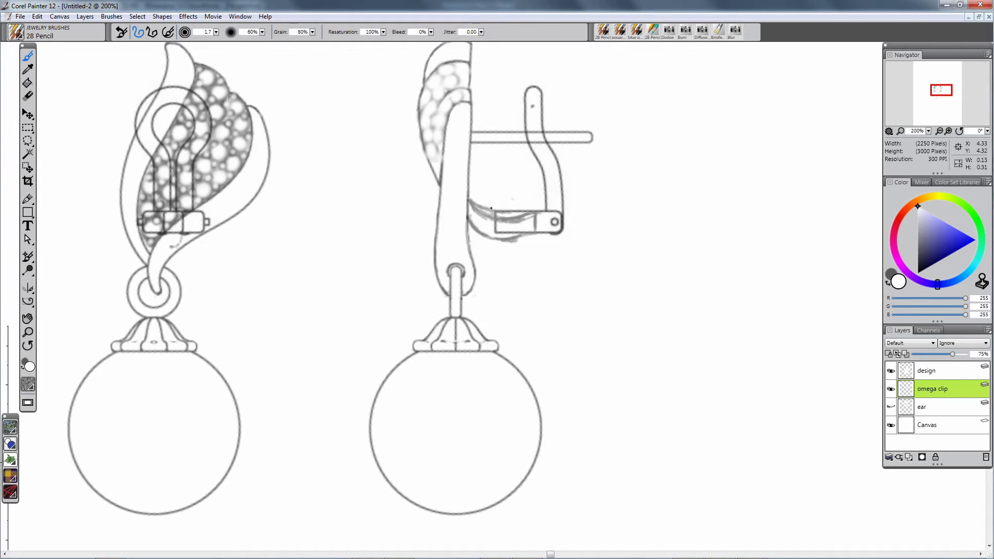
left_click_drag(474, 202, 486, 211)
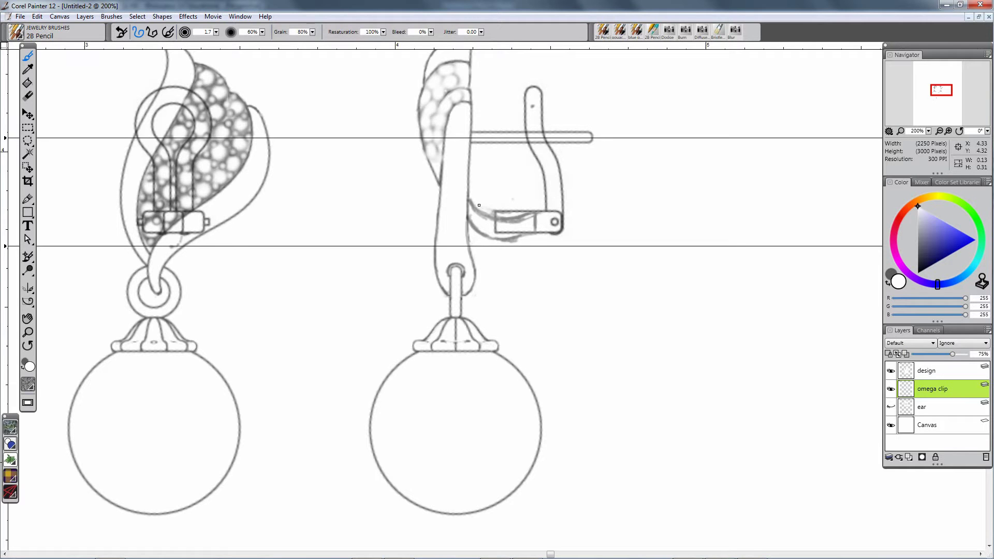
mouse_move(503, 214)
left_mouse_down()
mouse_move(490, 212)
mouse_move(524, 210)
mouse_move(505, 211)
left_mouse_up()
left_click_drag(517, 214, 516, 216)
key("alt+Tab")
key("alt+Tab")
key("alt+Tab")
key("alt+Tab")
key("alt+Tab")
key("alt+Tab")
key("alt+Tab")
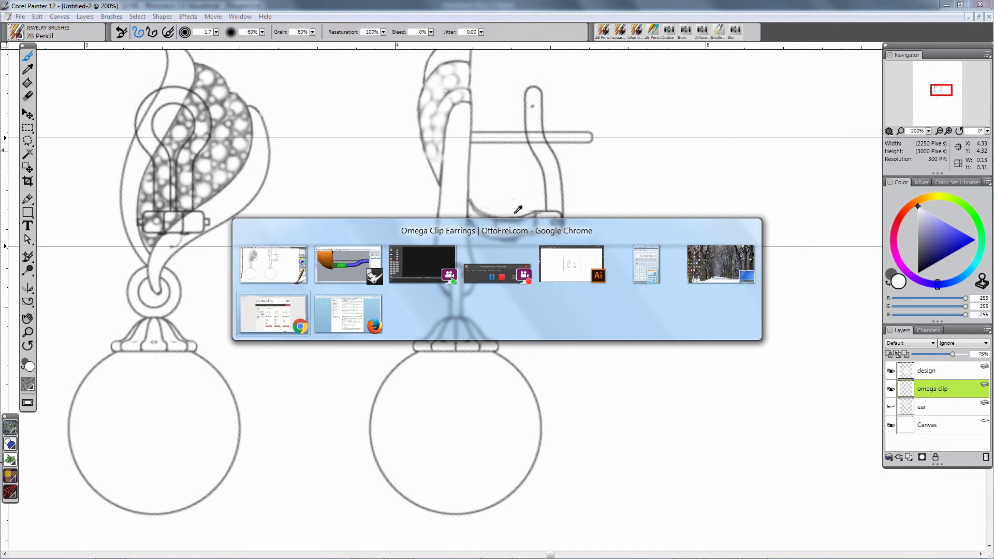
key("alt+Tab")
key("alt+Tab")
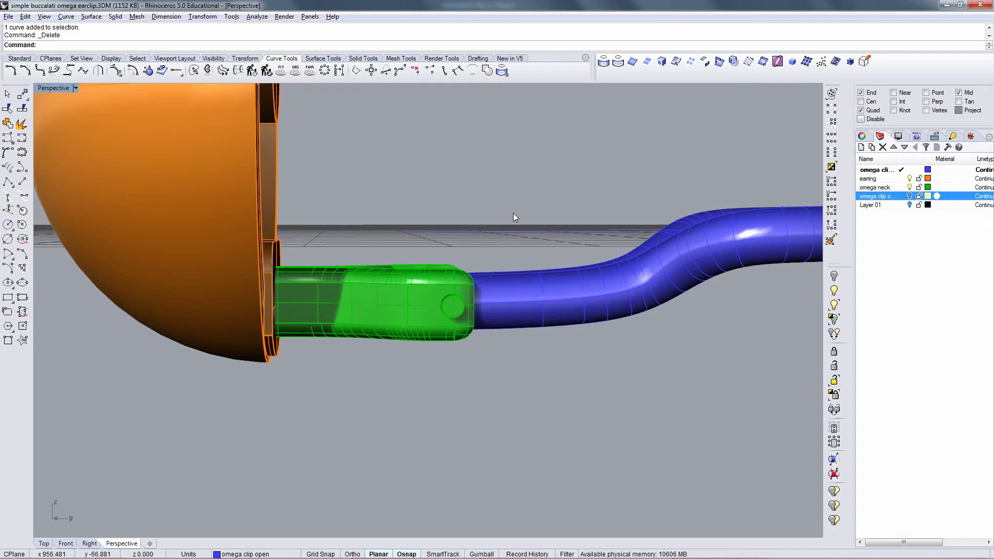
key("alt+Tab")
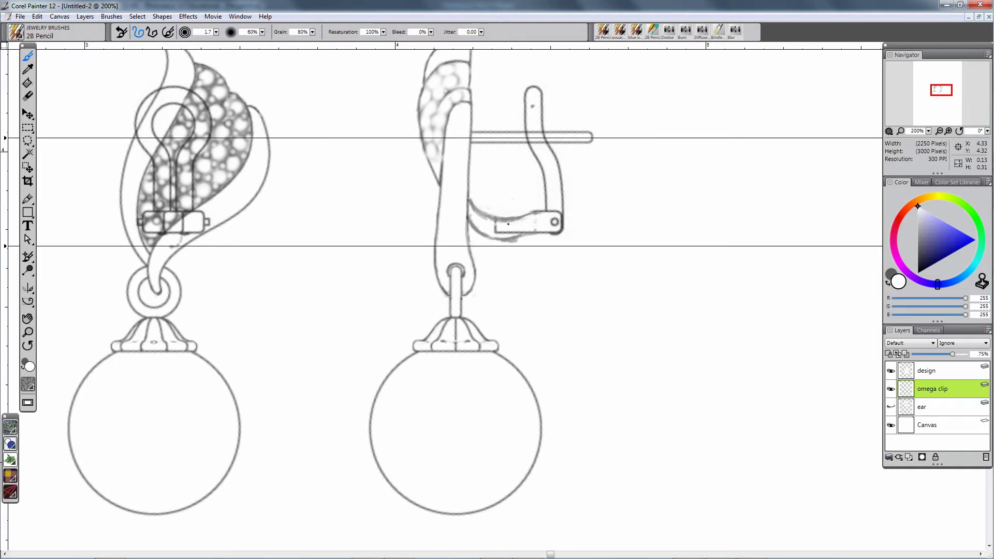
Lighten the hinge's dark lower stroke, then redraw its top and lower-left edges in dark grey.
left_click_drag(499, 229, 530, 230)
mouse_move(513, 222)
left_mouse_down()
mouse_move(497, 222)
mouse_move(525, 217)
left_mouse_up()
key("shift+s")
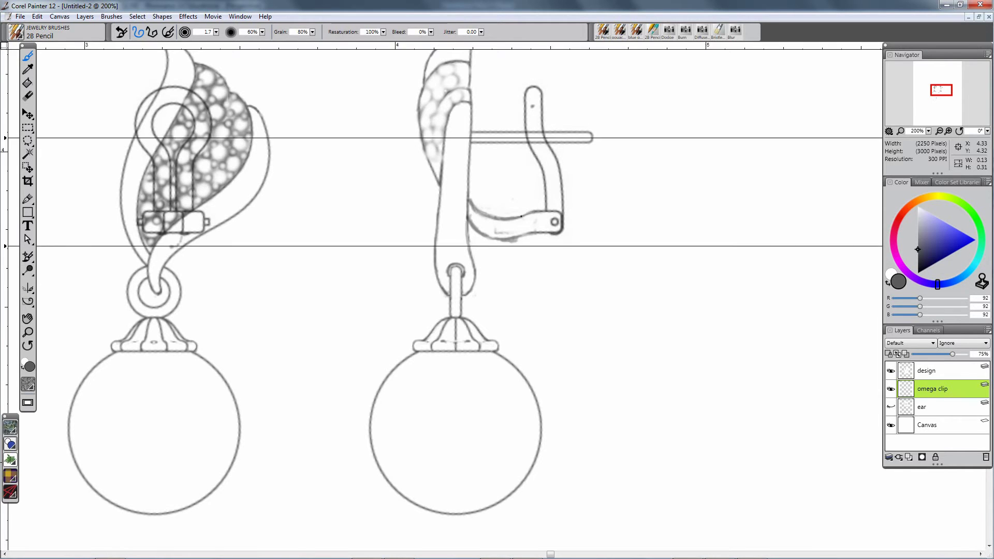
left_click_drag(519, 216, 534, 212)
key("shift+s")
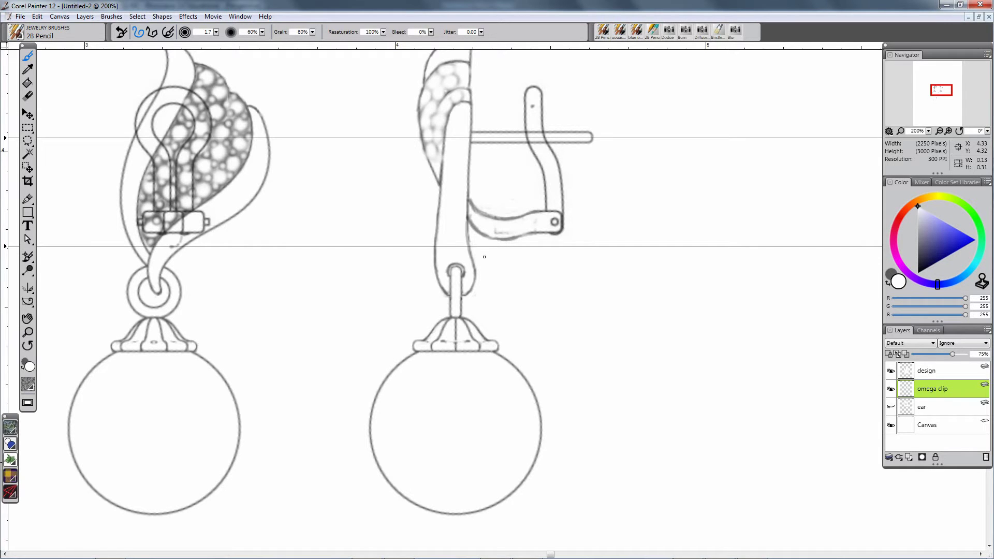
key("shift+s")
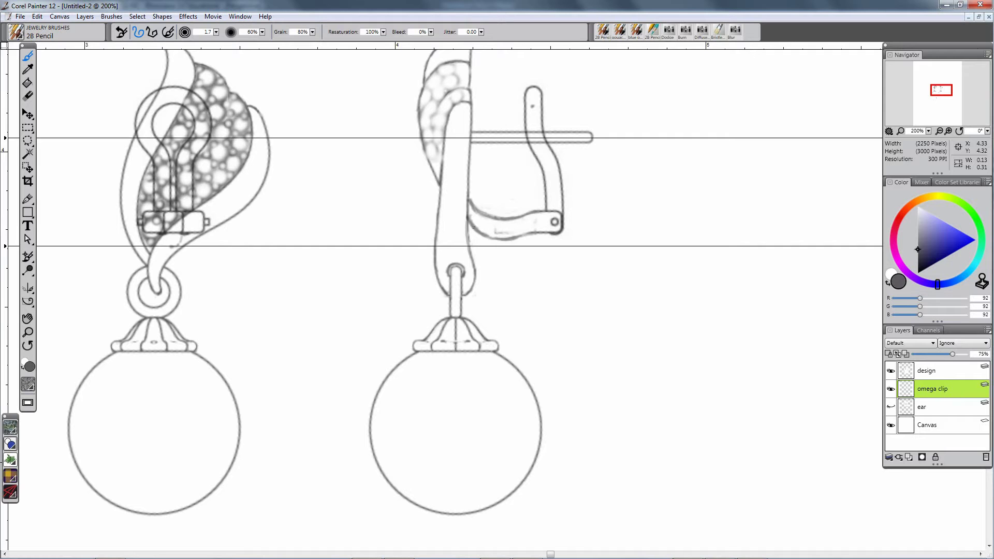
mouse_move(467, 223)
left_mouse_down()
mouse_move(482, 238)
mouse_move(520, 240)
left_mouse_up()
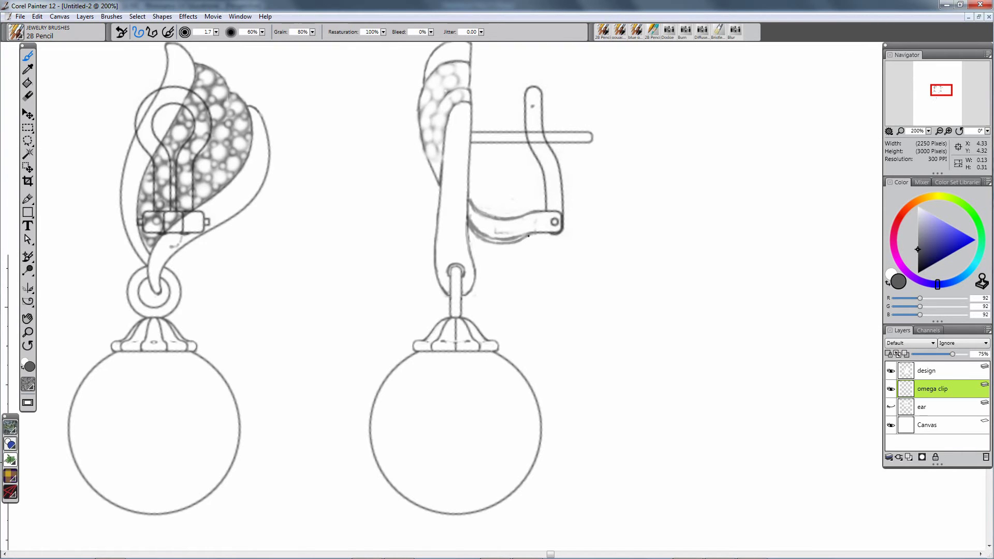
Soften the hinge underside shading with alternating white and grey pencil strokes.
key("shift+x")
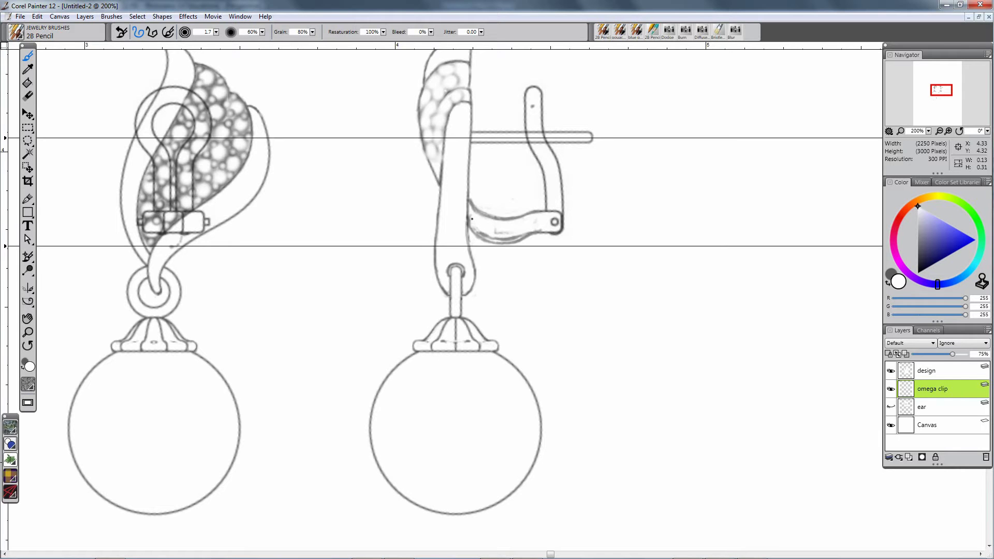
mouse_move(472, 226)
left_mouse_down()
mouse_move(511, 240)
mouse_move(545, 230)
mouse_move(493, 232)
left_mouse_up()
key("shift+s")
mouse_move(487, 225)
left_mouse_down()
mouse_move(516, 227)
mouse_move(535, 214)
left_mouse_up()
key("shift+s")
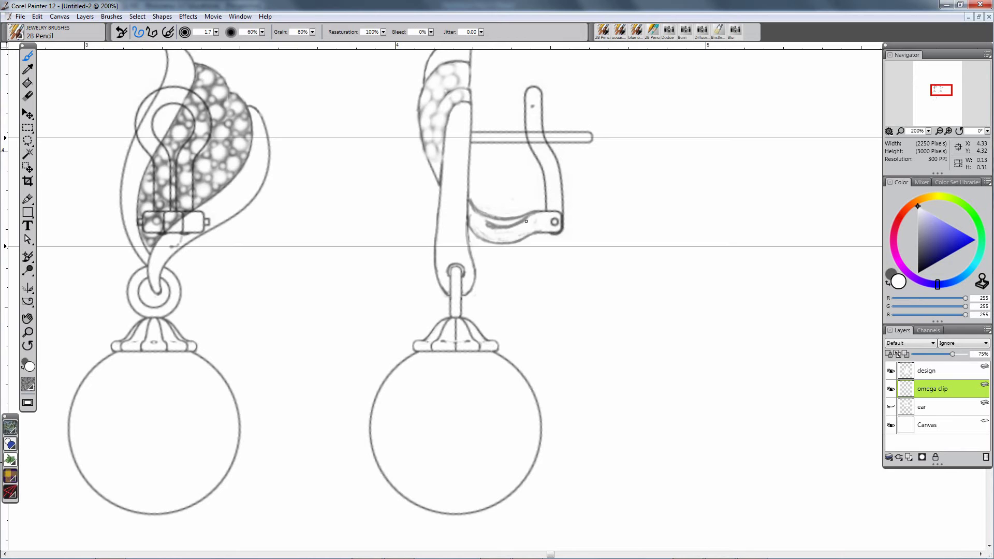
mouse_move(521, 222)
left_mouse_down()
mouse_move(491, 220)
mouse_move(472, 200)
mouse_move(485, 219)
mouse_move(509, 218)
mouse_move(515, 229)
mouse_move(489, 228)
mouse_move(514, 228)
left_mouse_up()
Touch up the hinge's left edge, sample its dark grey, and paint the grey speck out in white.
key("shift+s")
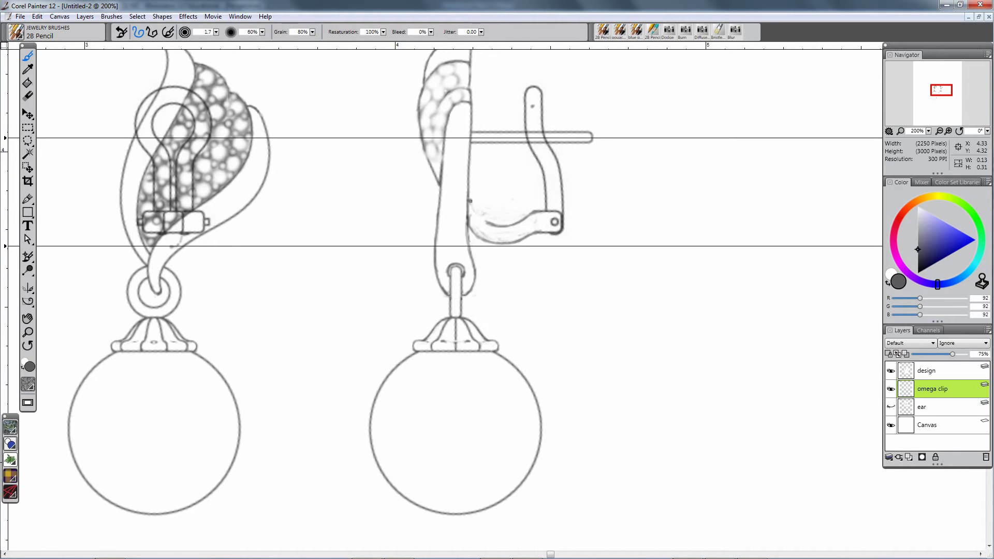
left_click_drag(470, 203, 470, 203)
key("shift+s")
left_click_drag(473, 206, 470, 197)
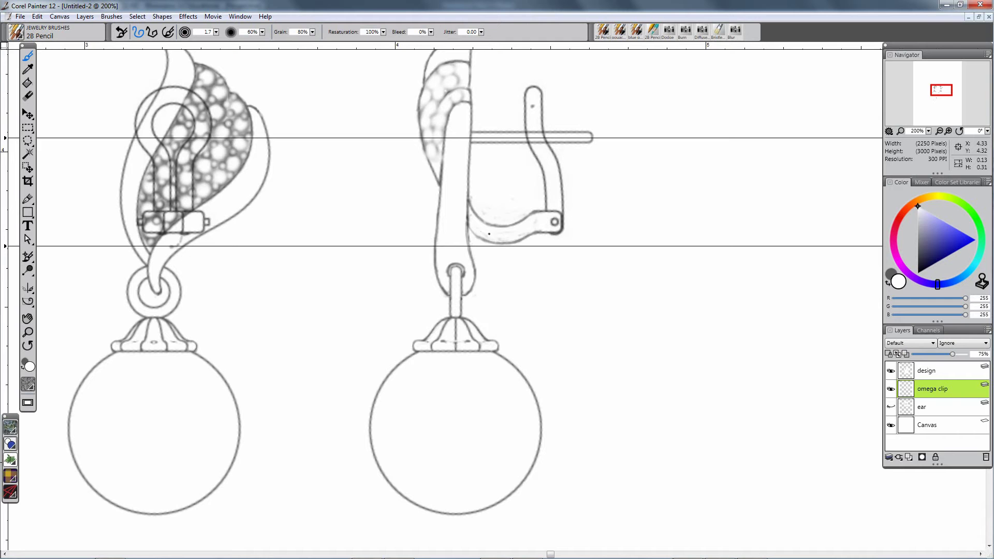
left_click(473, 234, "alt")
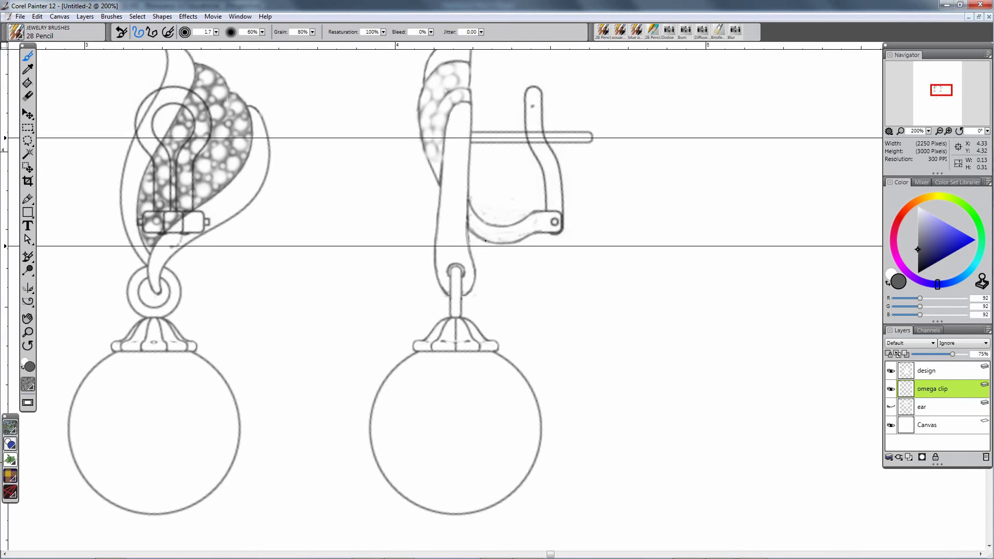
key("shift+x")
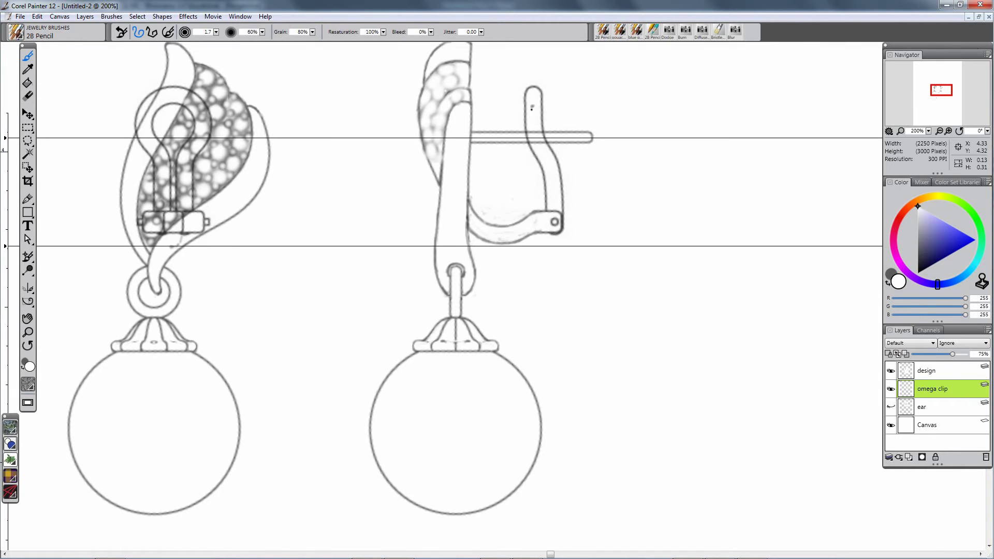
left_click(533, 105)
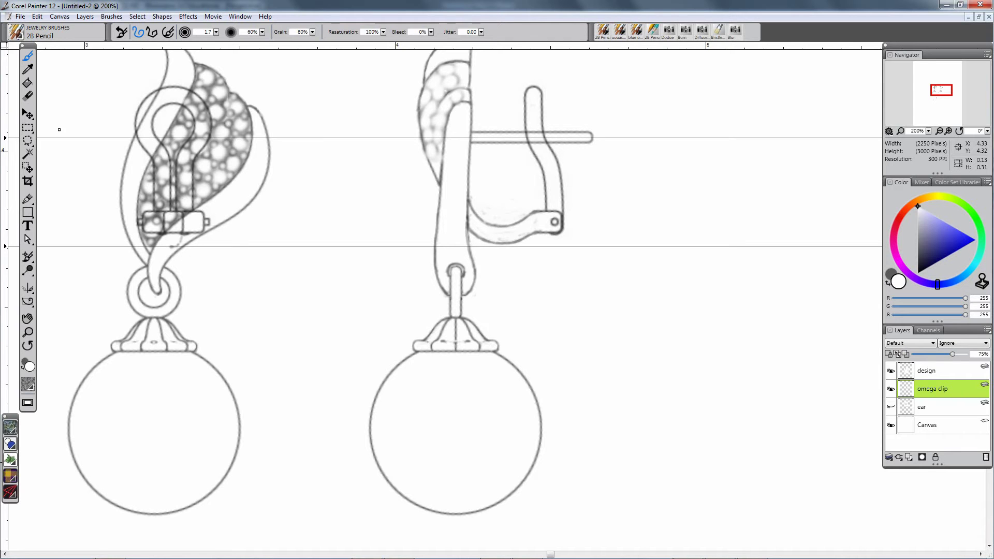
Delete all guide lines from the document.
double_click(6, 139)
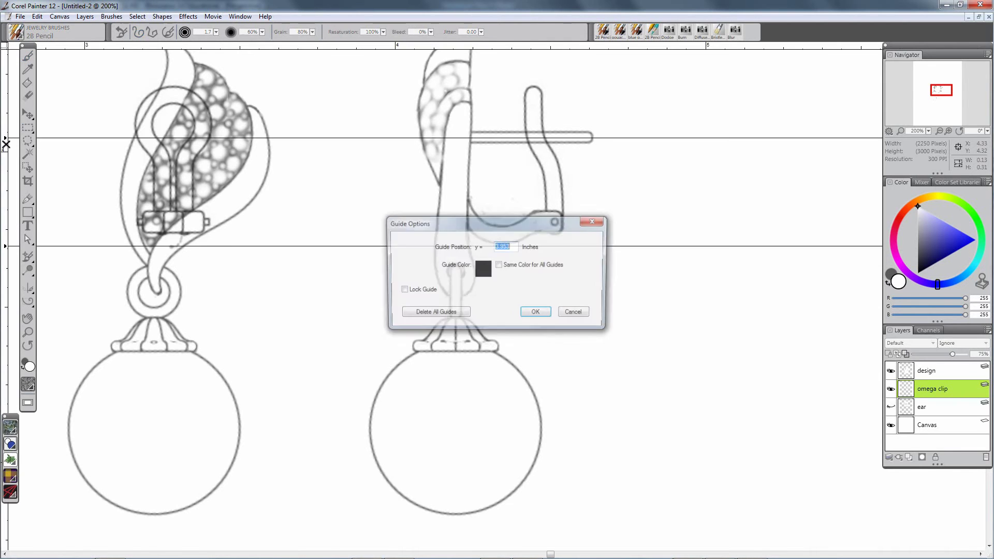
left_click(457, 316)
left_click(557, 295)
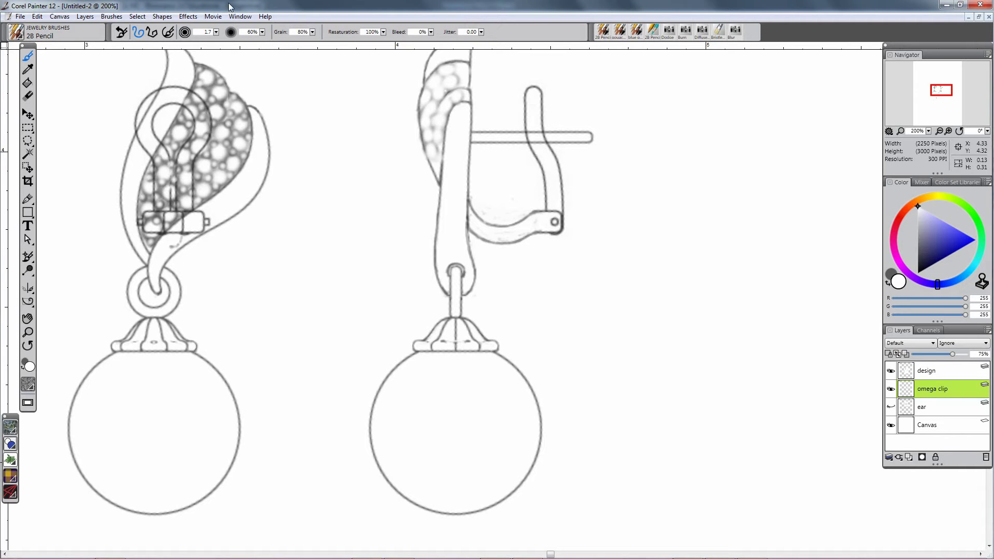
Erase the front pendant's inner loop, vertical lines and bracket box with a size 4.5 white pencil, then shrink the brush to 3.3.
mouse_move(215, 32)
left_mouse_down()
mouse_move(202, 38)
mouse_move(297, 40)
mouse_move(278, 43)
left_mouse_up()
mouse_move(153, 171)
left_mouse_down()
mouse_move(151, 138)
mouse_move(142, 146)
mouse_move(165, 99)
mouse_move(180, 107)
mouse_move(176, 83)
mouse_move(199, 97)
mouse_move(194, 129)
mouse_move(210, 121)
mouse_move(201, 150)
mouse_move(178, 137)
mouse_move(182, 155)
left_mouse_up()
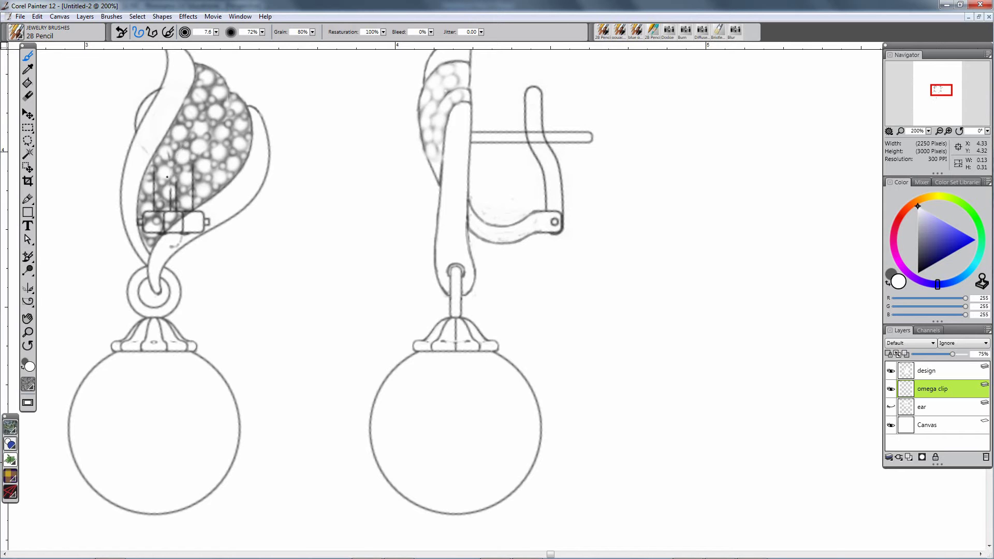
mouse_move(153, 200)
left_mouse_down()
mouse_move(153, 179)
mouse_move(150, 210)
mouse_move(171, 207)
mouse_move(173, 231)
mouse_move(183, 215)
mouse_move(168, 249)
mouse_move(184, 232)
mouse_move(176, 211)
mouse_move(193, 205)
mouse_move(189, 234)
mouse_move(208, 222)
mouse_move(190, 180)
left_mouse_up()
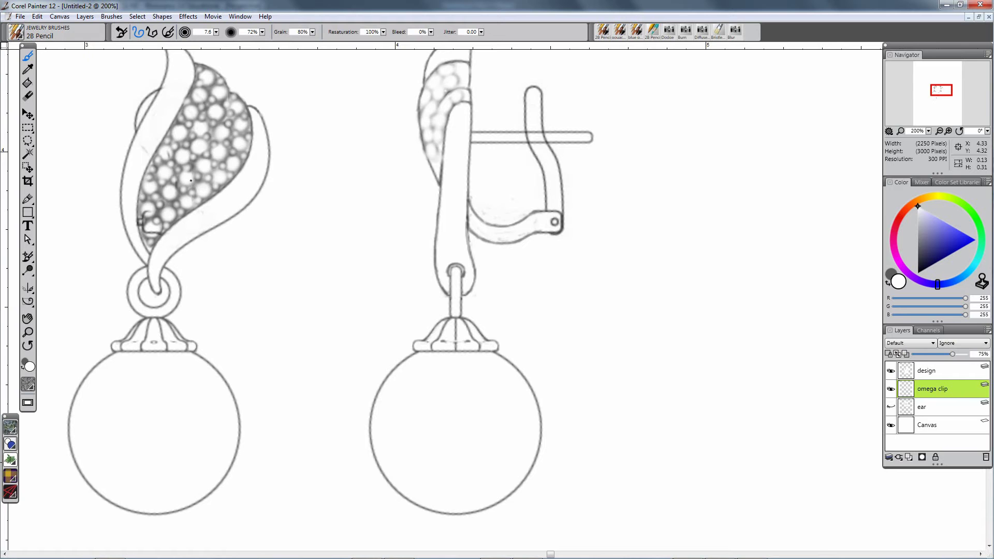
mouse_move(151, 214)
left_mouse_down()
mouse_move(148, 228)
mouse_move(138, 220)
mouse_move(164, 234)
left_mouse_up()
left_click(216, 32)
left_click_drag(212, 38, 202, 37)
Cut the pencil bump beside the front pendant, paste it as Layer 1, and fade that layer to 28% opacity.
key("r")
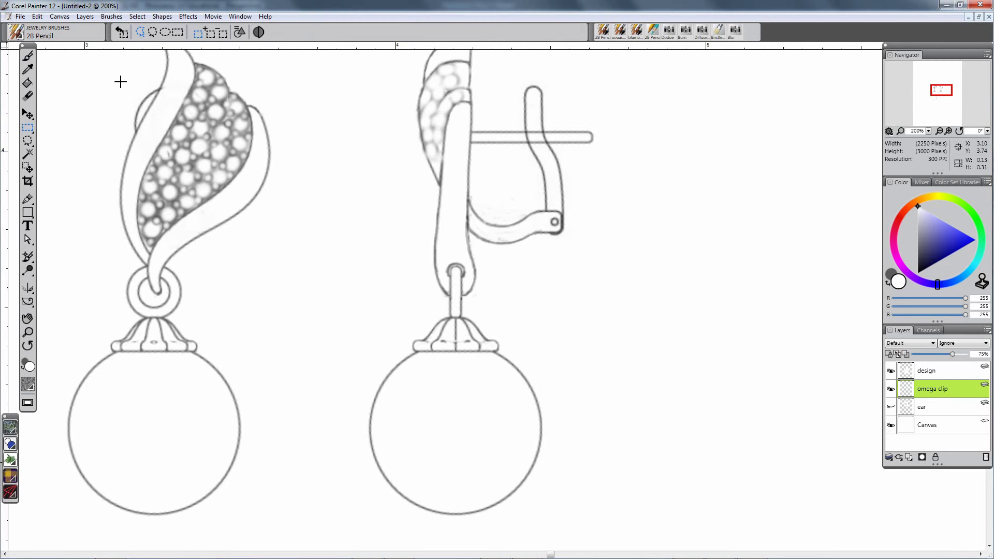
left_click_drag(115, 69, 181, 148)
key("Delete")
key("ctrl+v")
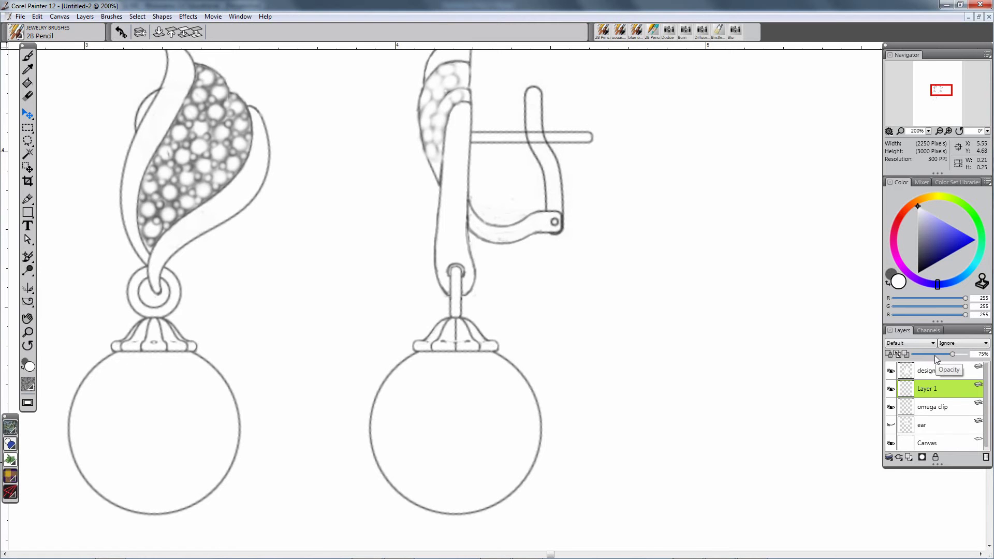
left_click_drag(952, 354, 928, 355)
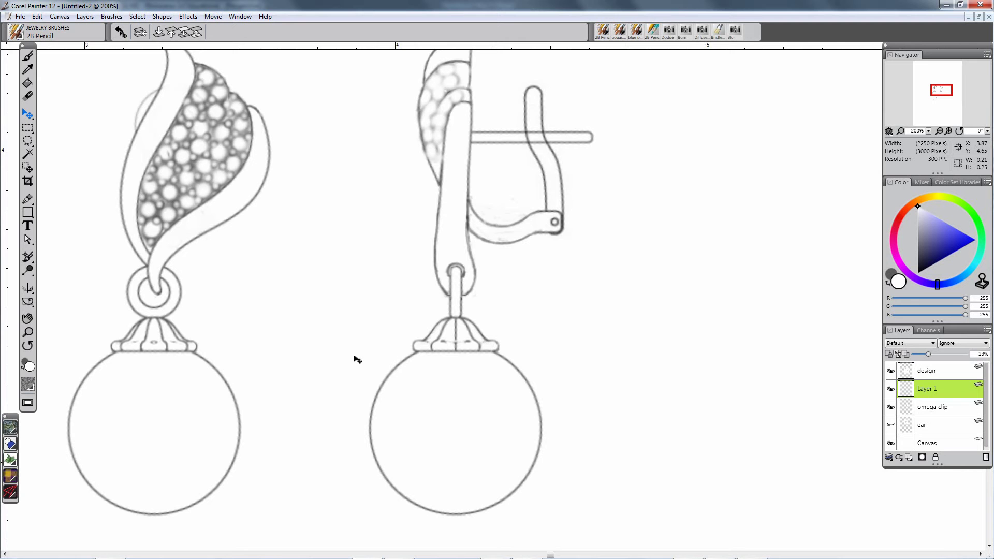
key("b")
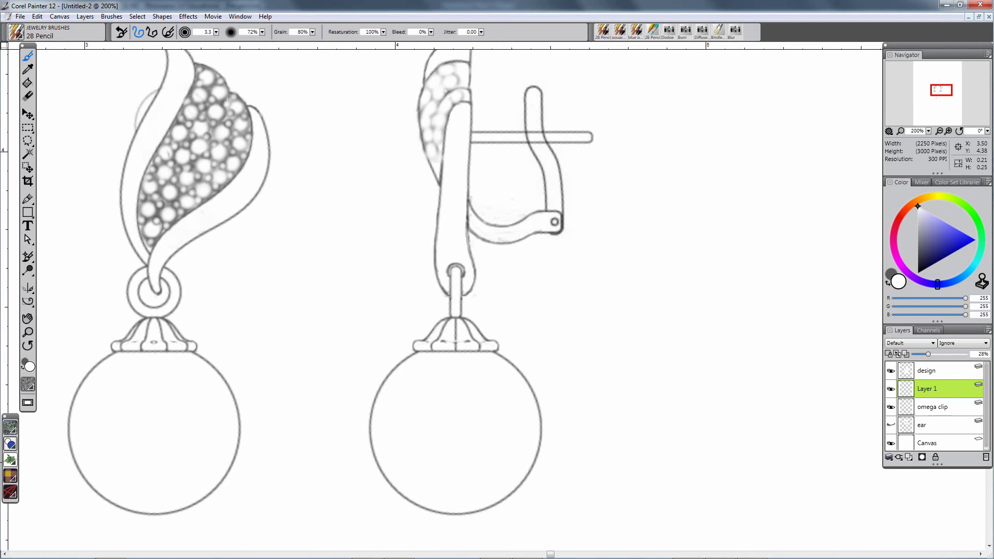
scroll(312, 339, "down", 4)
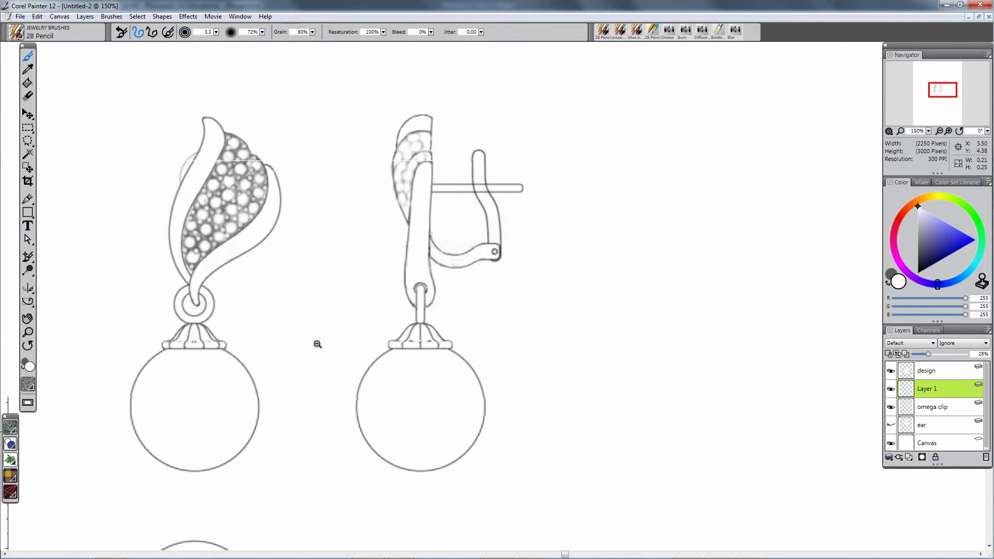
left_click_drag(321, 303, 309, 260)
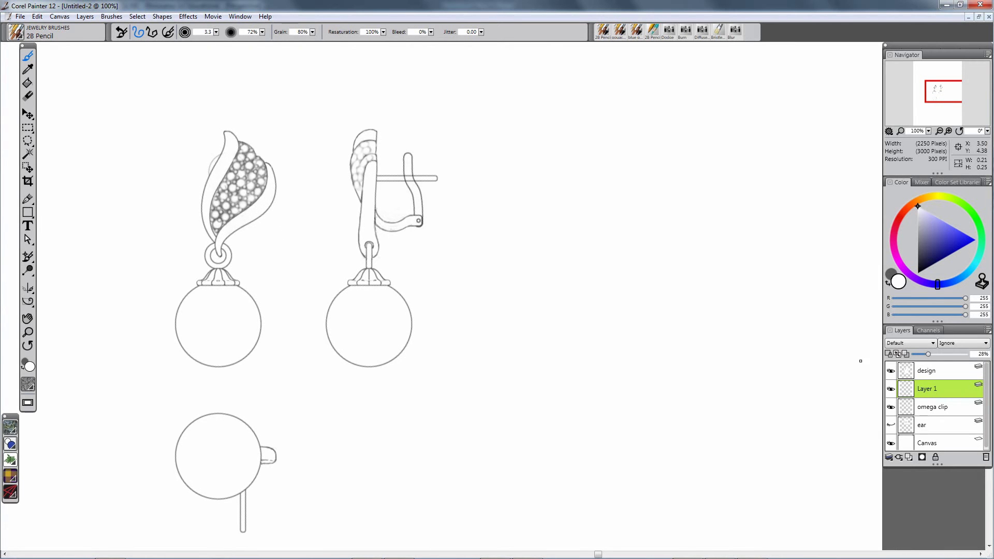
Drop the design, Layer 1 and omega clip layers onto the Canvas.
left_click(946, 371, "shift")
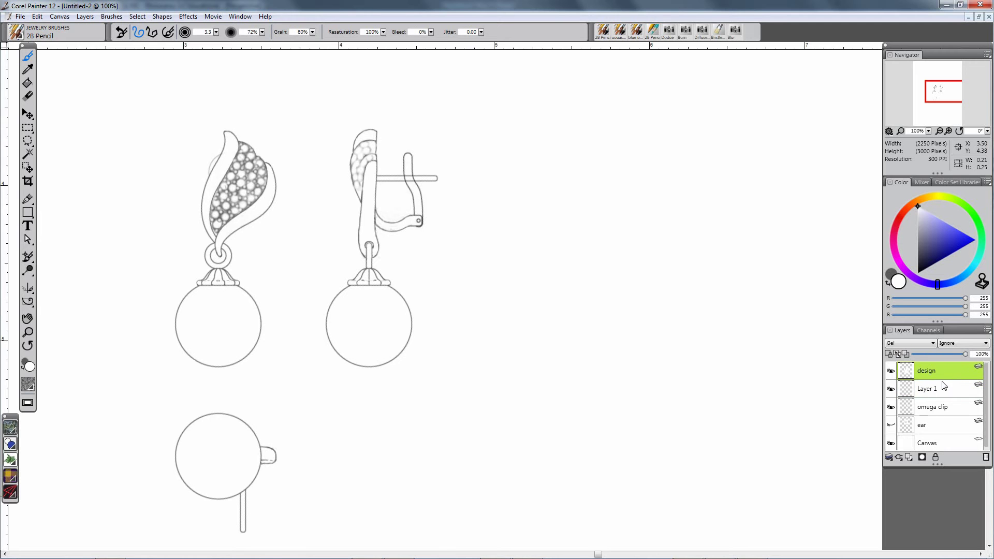
left_click(941, 406, "shift")
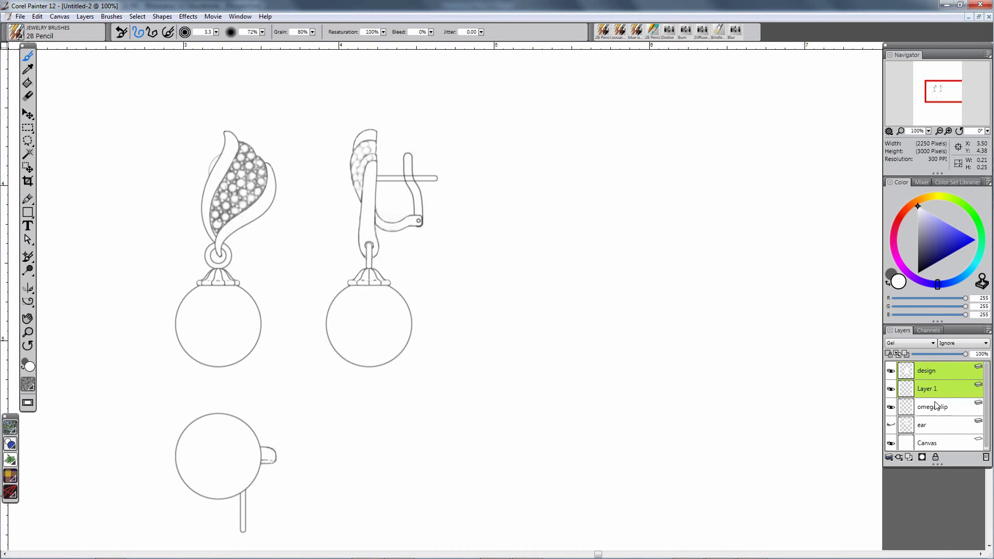
left_click(888, 459)
left_click(800, 511)
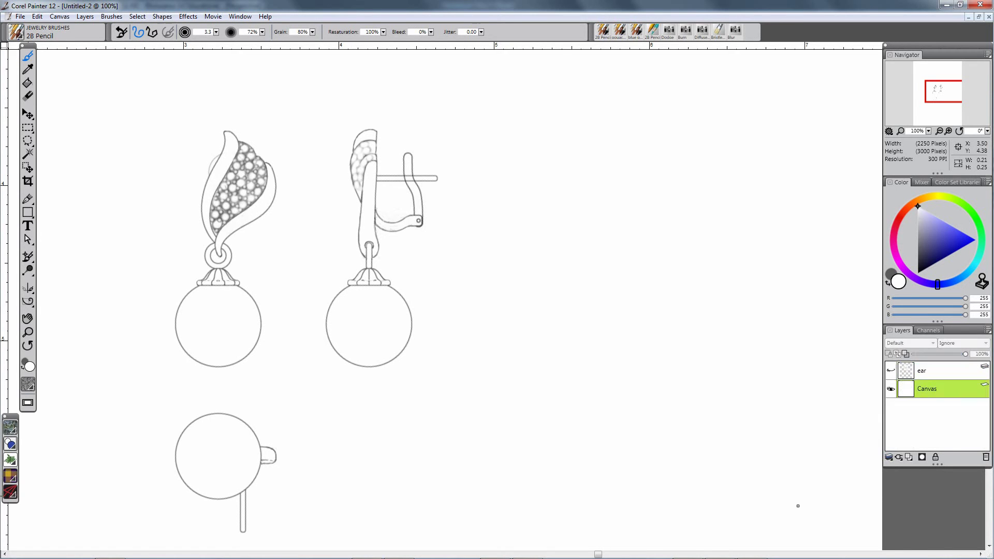
Zoom in, show the rulers, and pan so the front earring is fully visible.
scroll(413, 193, "up", 1)
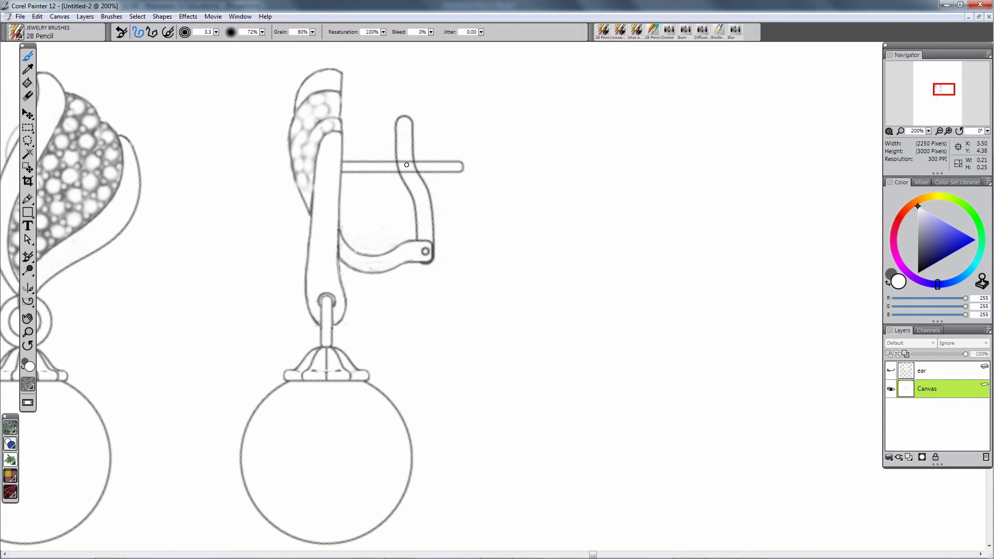
key("ctrl+r")
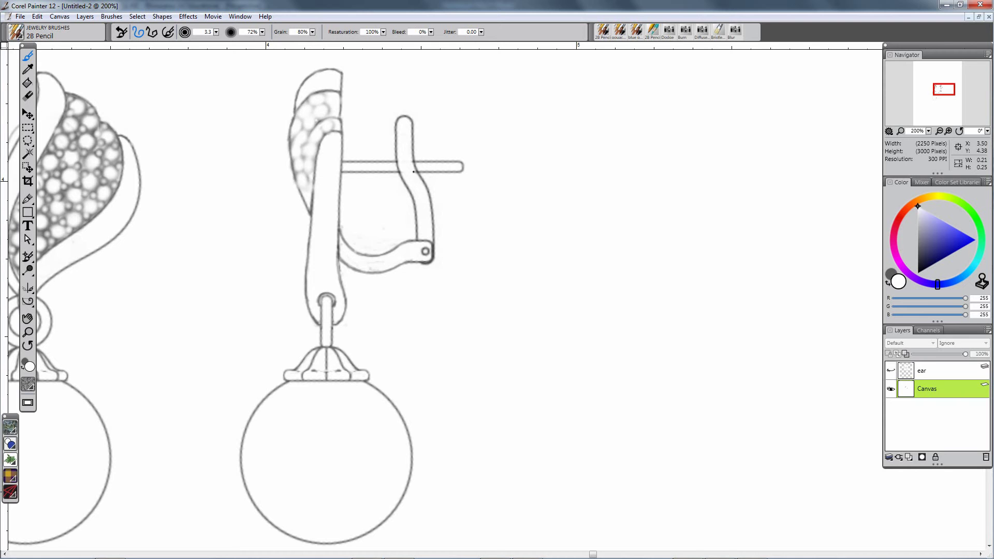
left_click_drag(411, 168, 449, 160)
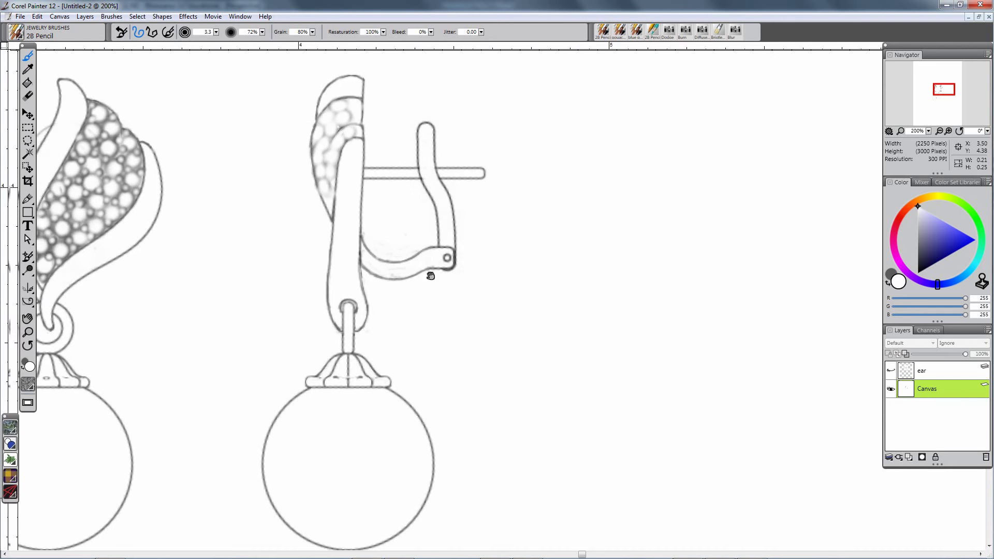
left_click_drag(195, 264, 406, 260)
left_click_drag(332, 257, 334, 254)
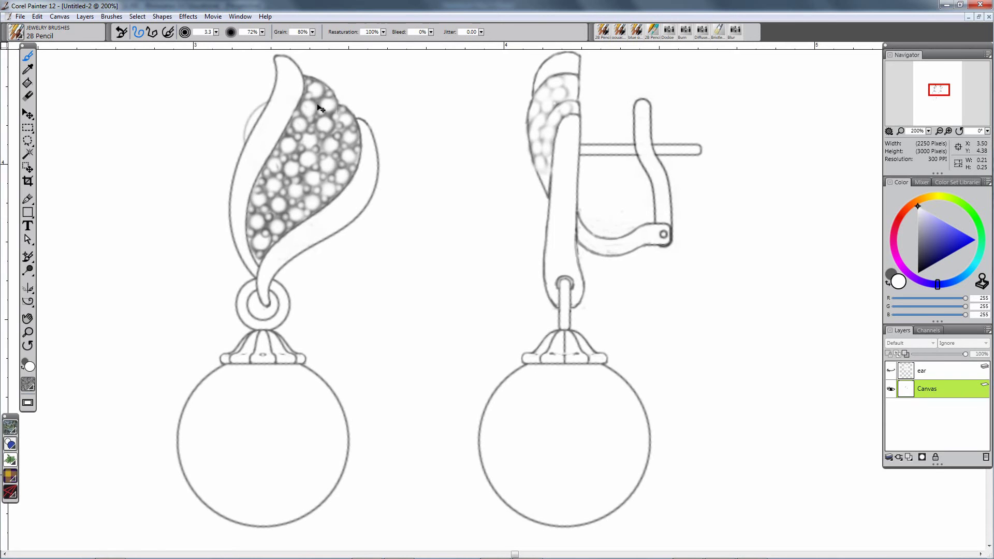
Lift the selected earring drawings onto a new layer composited as Gel.
scroll(380, 280, "down", 4)
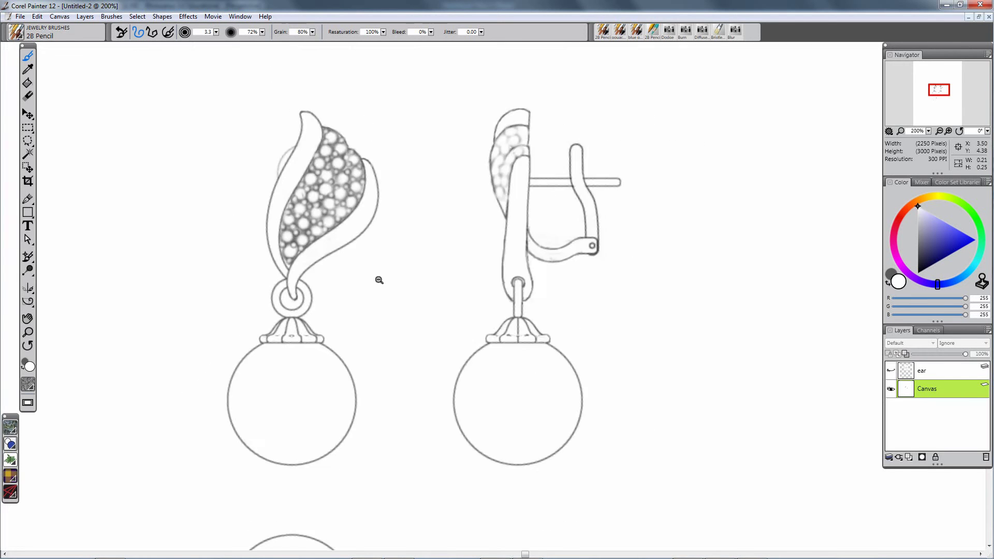
left_click_drag(394, 282, 380, 256)
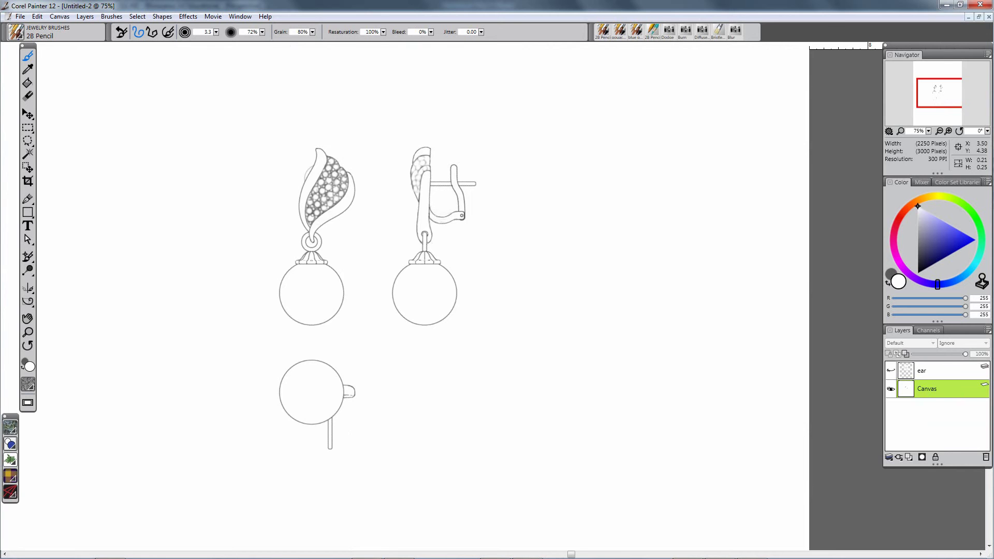
left_click_drag(425, 337, 446, 317)
key("r")
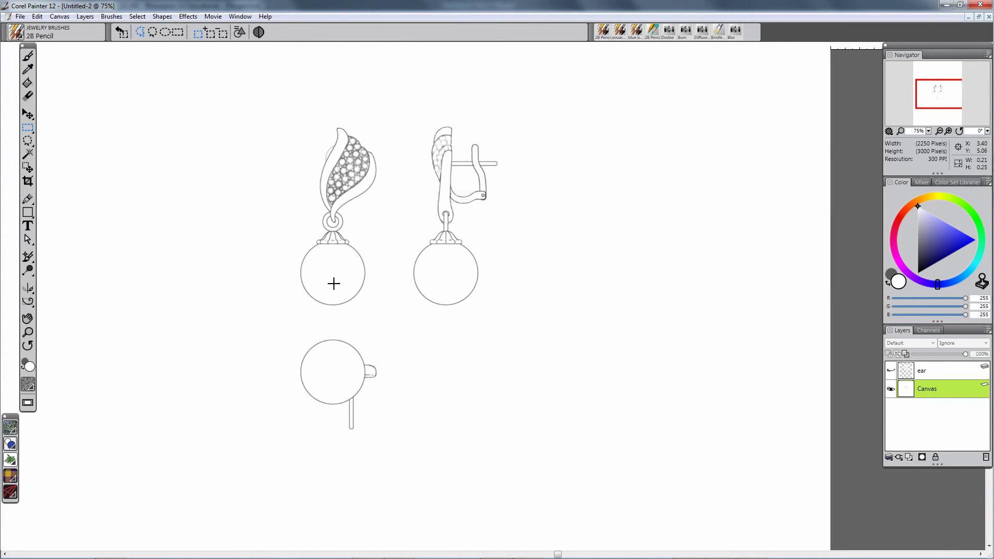
left_click_drag(260, 104, 536, 458)
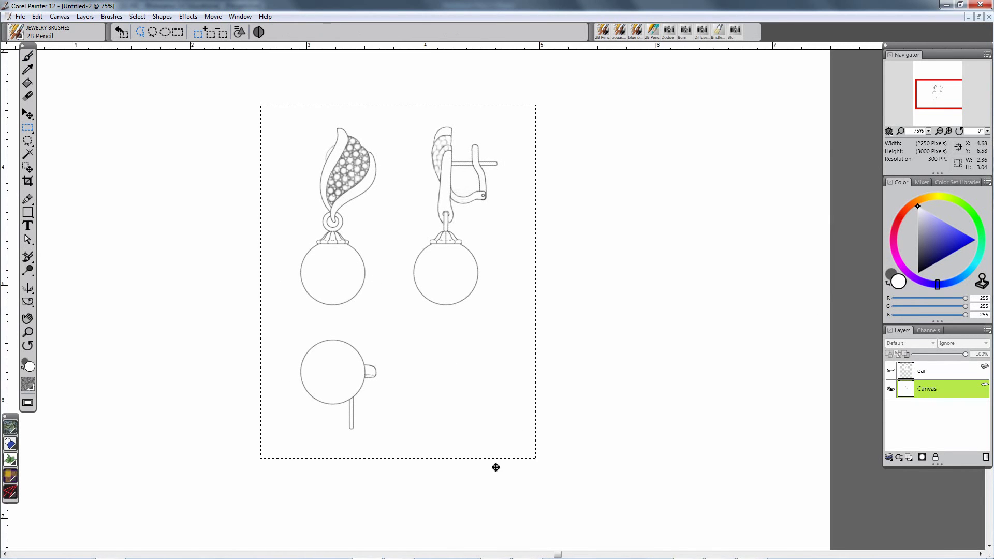
key("f")
left_click(453, 386)
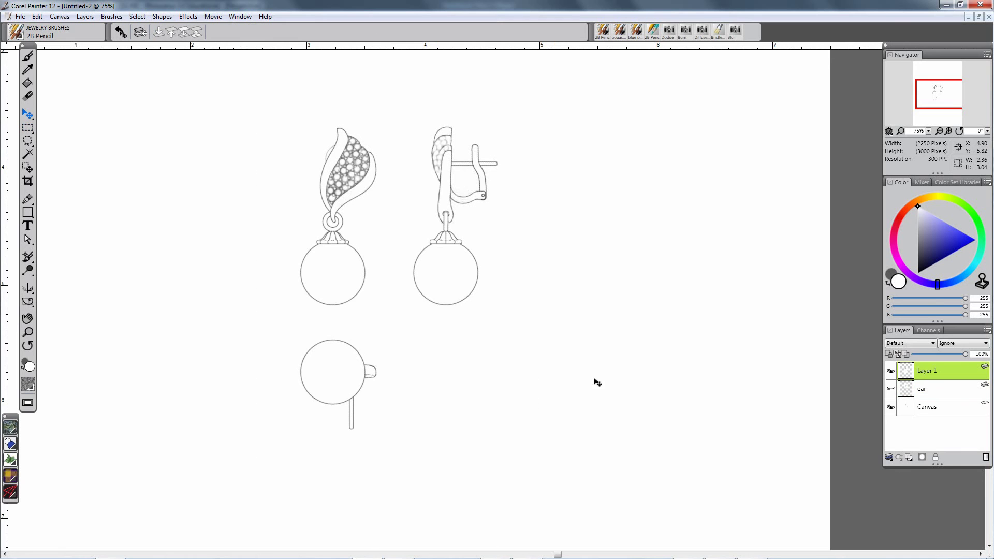
left_click(934, 346)
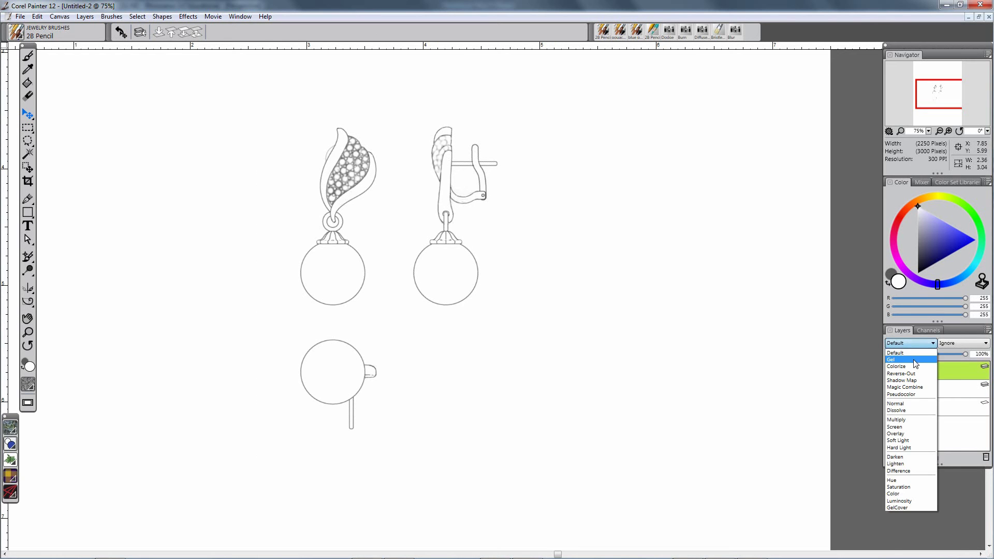
left_click(913, 362)
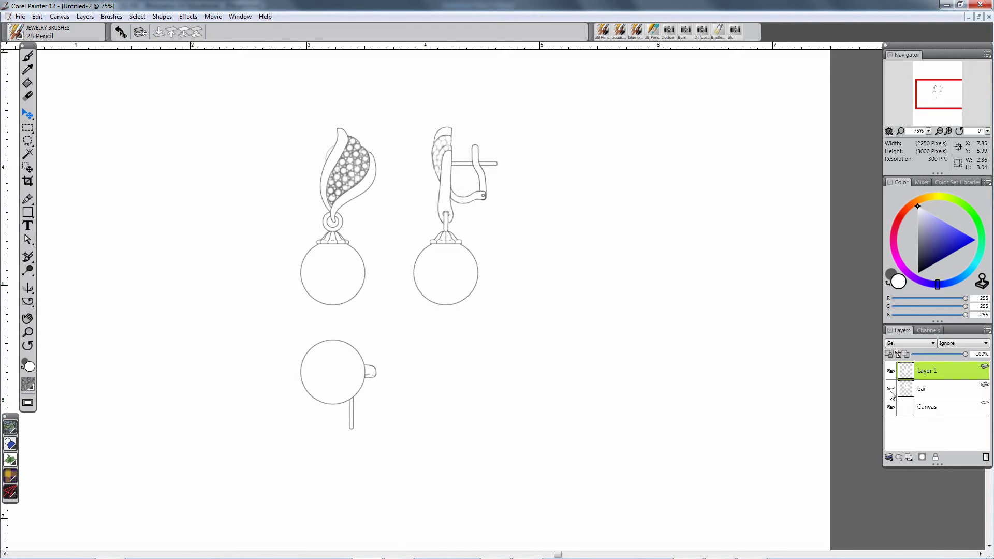
Show the ear layer and move the ear sketch slightly lower and right behind the earrings.
left_click(891, 390)
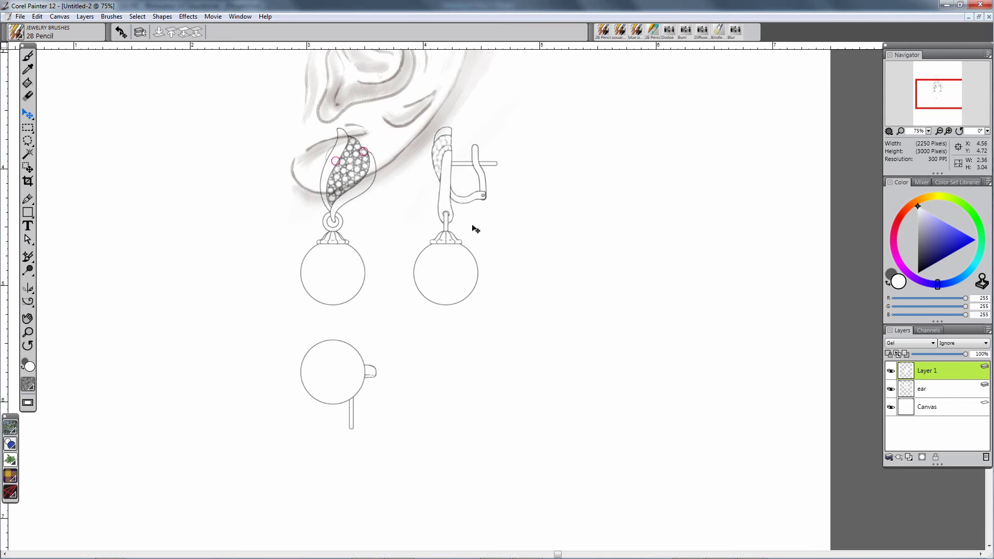
left_click(923, 389)
key("ctrl+minus")
key("ctrl+minus")
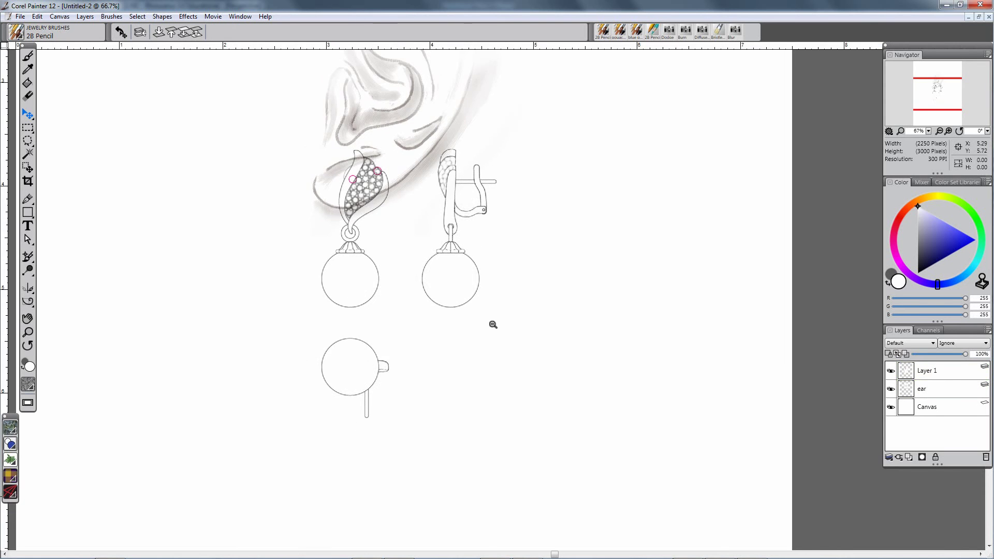
left_click_drag(506, 324, 520, 381)
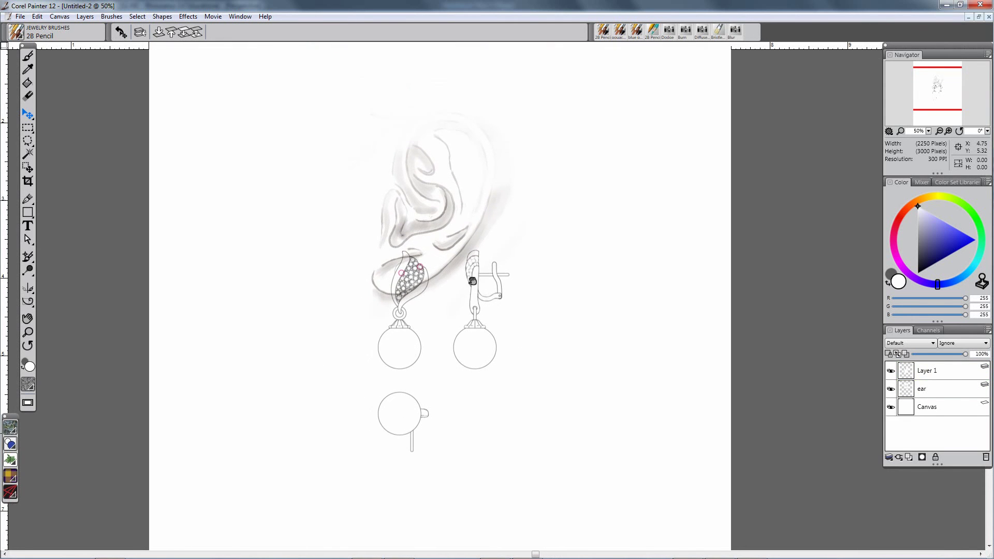
left_click(472, 236)
mouse_move(472, 236)
left_mouse_down()
mouse_move(475, 248)
mouse_move(484, 224)
mouse_move(477, 233)
left_mouse_up()
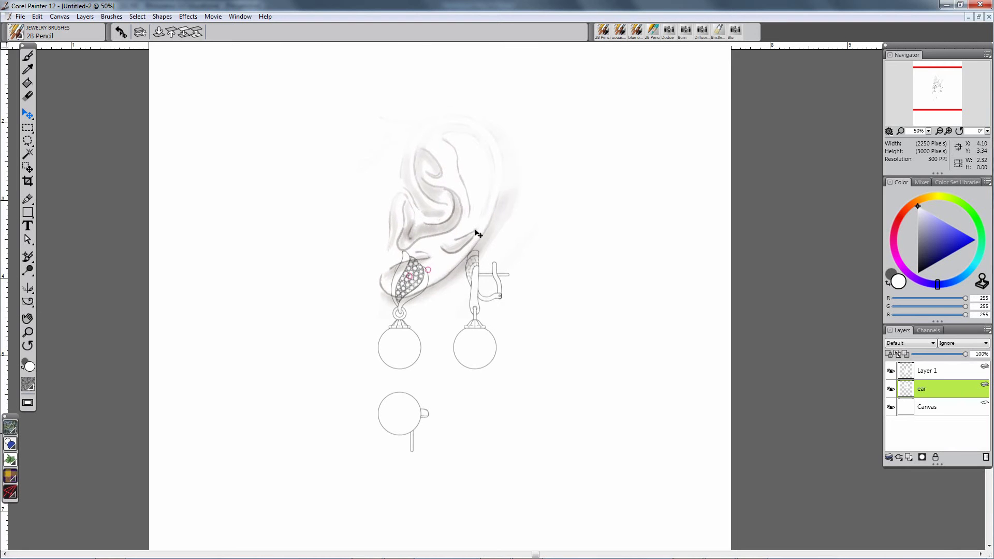
Set Layer 1's composite method back to Default.
left_click(938, 372)
key("ctrl+r")
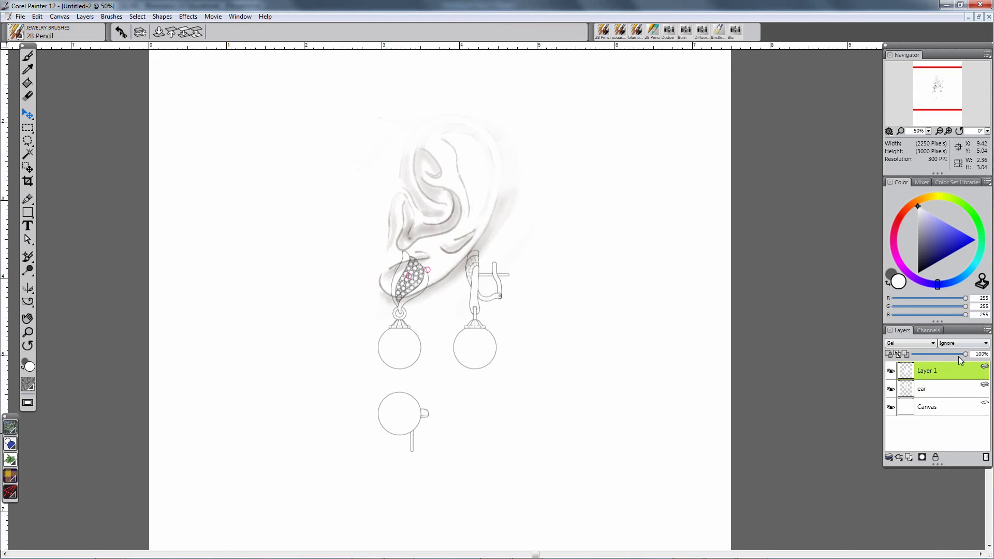
left_click(933, 344)
left_click(920, 357)
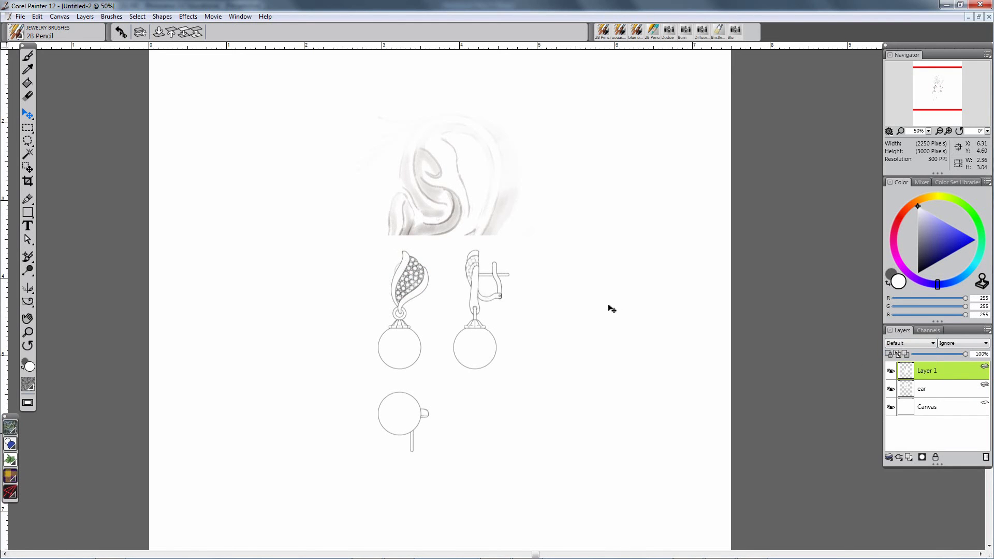
Duplicate the earring layer as Layer 2 and move the copy up and left on the page.
left_click(614, 317, "alt")
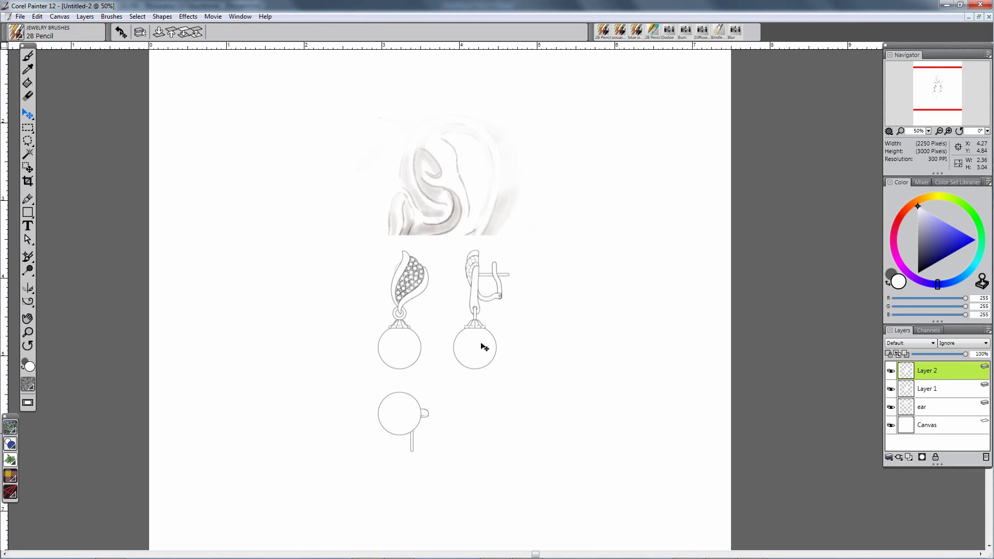
left_click_drag(475, 348, 370, 211)
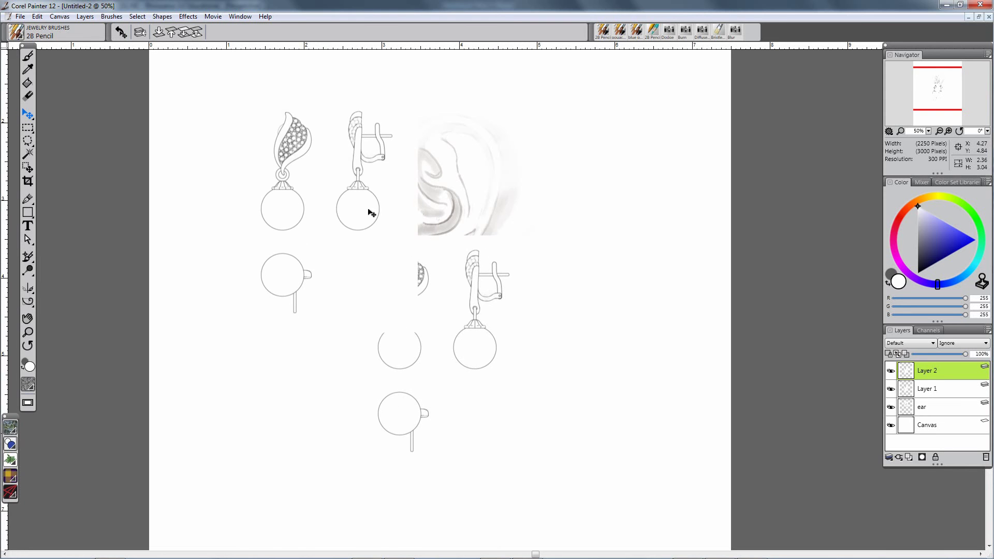
left_click(484, 319, "ctrl+alt")
left_click(482, 320, "ctrl+alt")
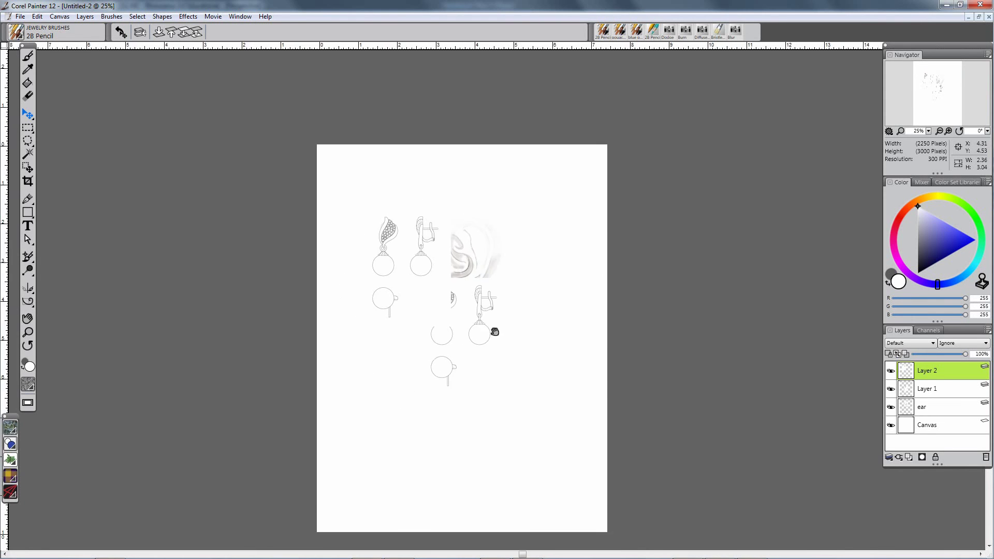
key("ctrl+r")
left_click_drag(423, 286, 440, 274)
Set both Layer 2 and Layer 1 to the Gel composite method.
left_click(933, 344)
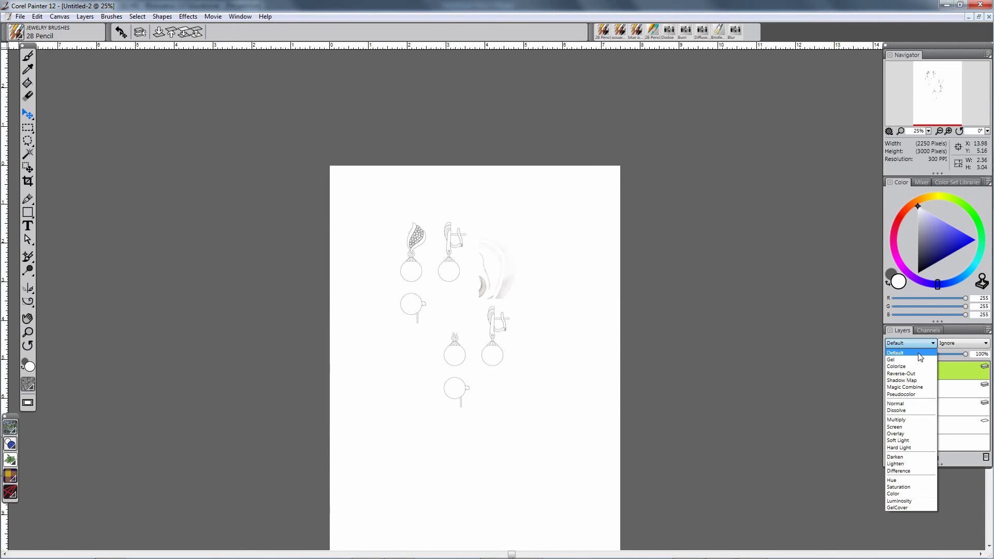
left_click(910, 360)
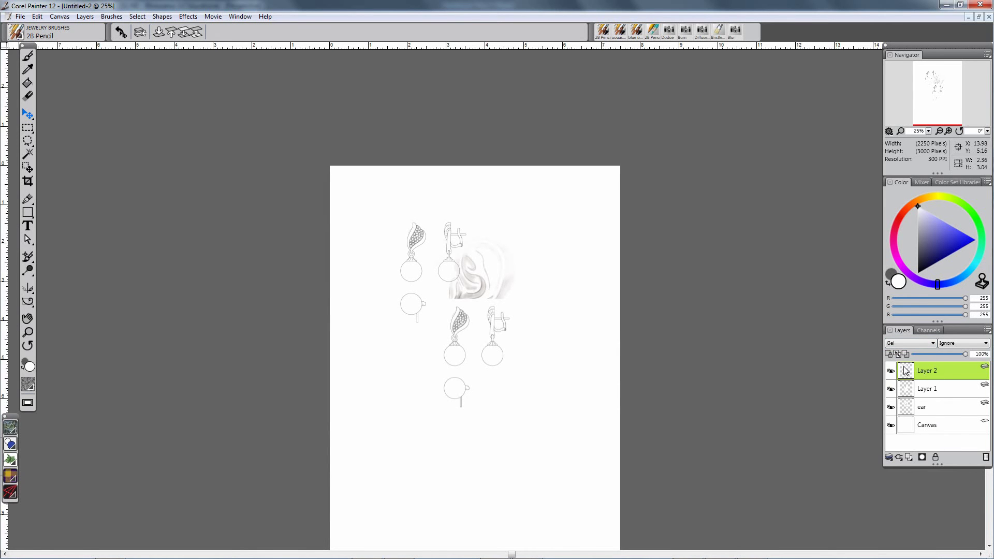
left_click(930, 409)
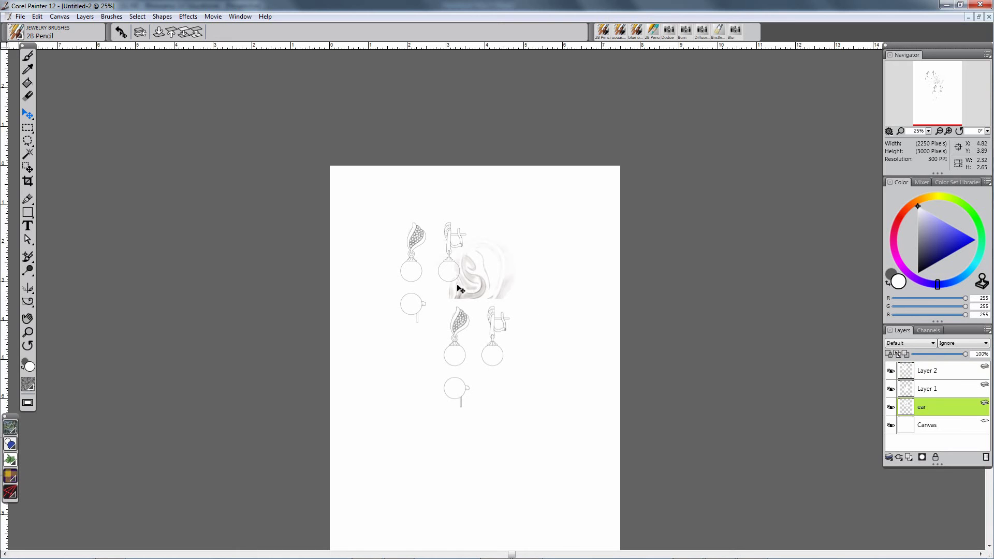
left_click(947, 390)
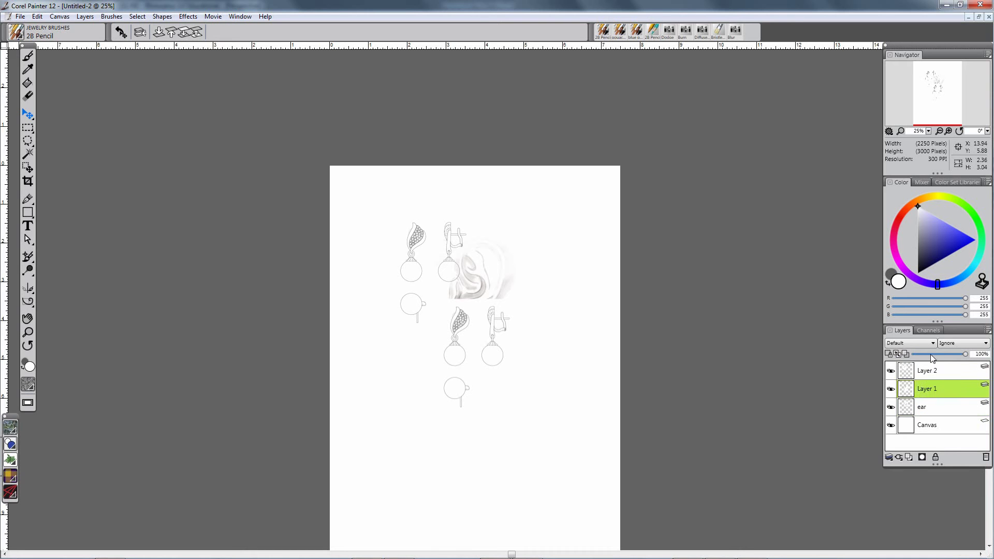
left_click(930, 343)
left_click(911, 363)
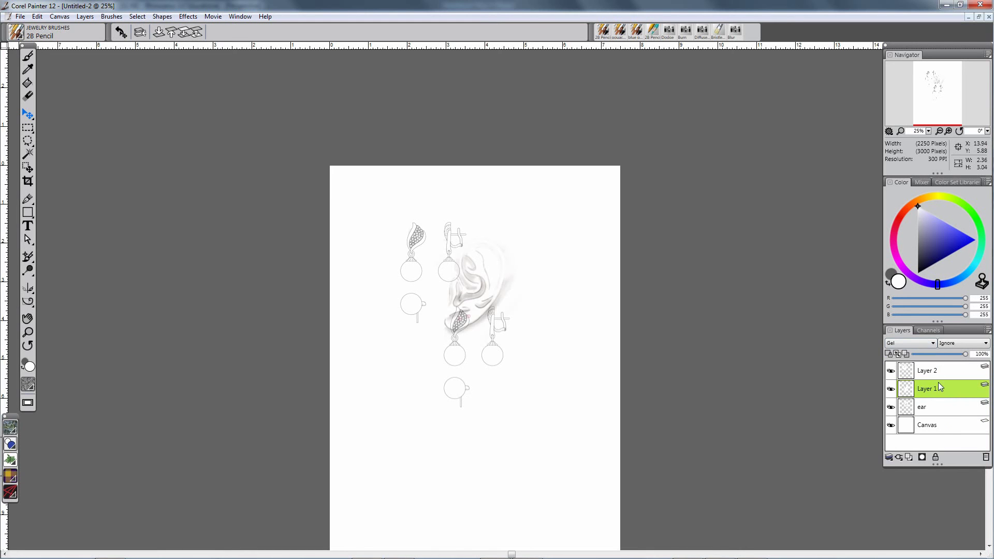
Move the ear sketch up and left, then nudge it into place.
left_click(946, 407)
mouse_move(496, 293)
left_mouse_down()
mouse_move(484, 242)
mouse_move(452, 210)
left_mouse_up()
left_click(422, 242, "ctrl")
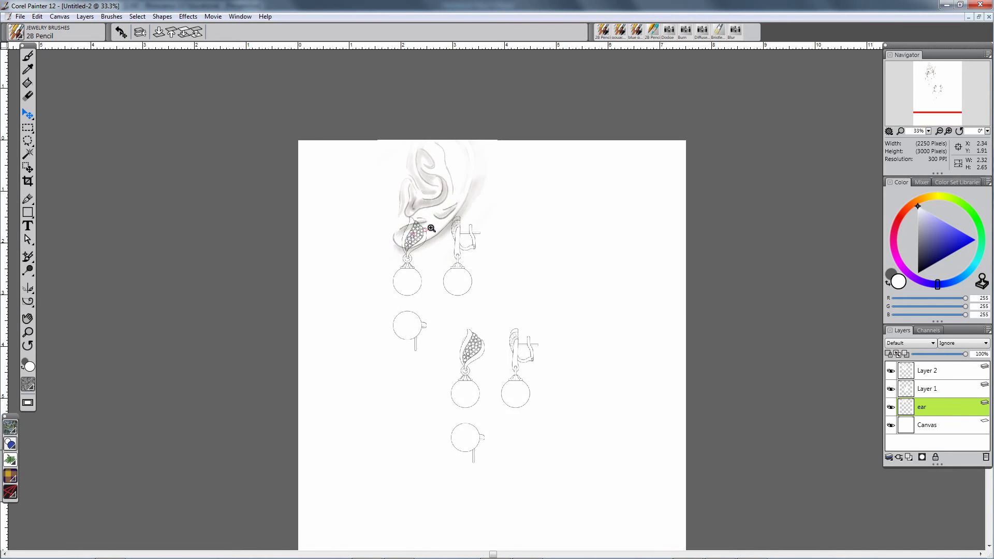
left_click(432, 228, "ctrl")
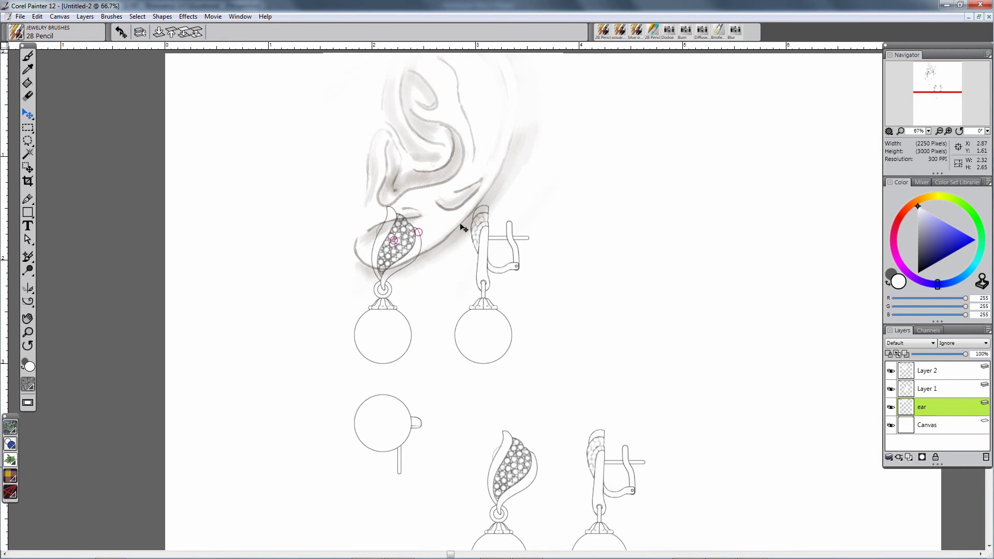
left_click_drag(465, 226, 461, 247)
key("ctrl+r")
key("ctrl+r")
Select Layer 2 and Layer 1 together and nudge the earrings down and slightly left.
double_click(941, 371)
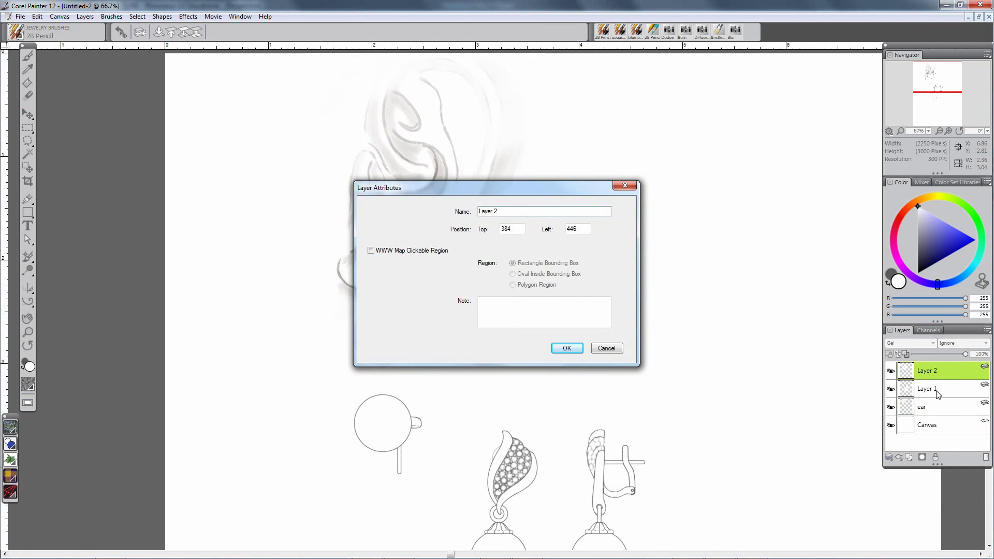
left_click(607, 348)
left_click(950, 389, "shift")
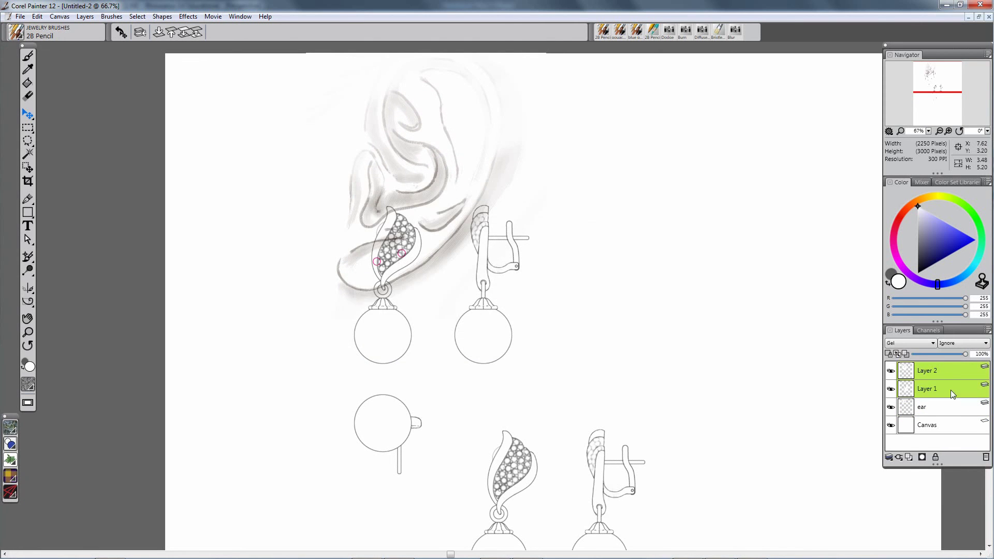
key("ctrl+minus")
key("ctrl+minus")
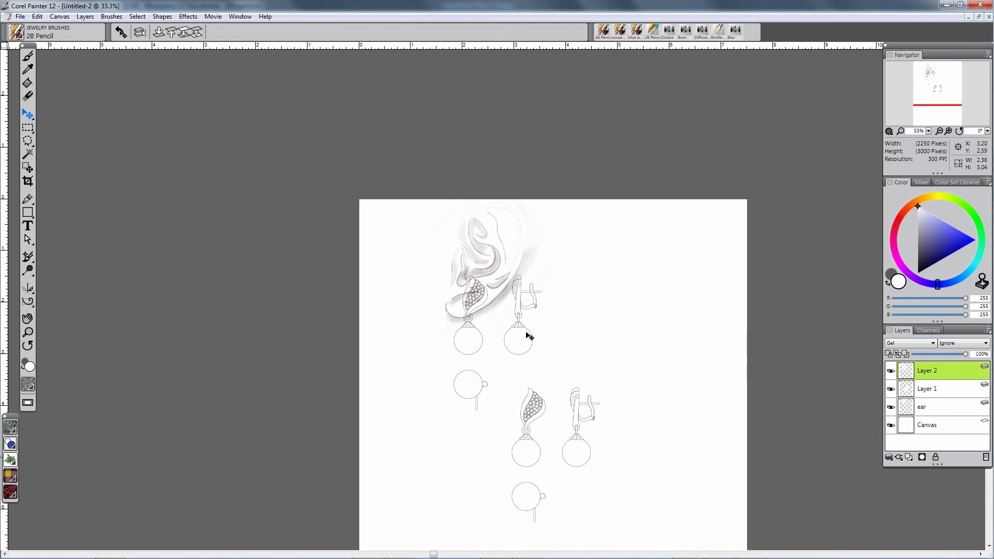
key("Down")
key("Down")
key("Down")
key("Down")
key("Down")
key("Down")
key("Down")
key("Down")
key("Down")
key("Down")
key("Down")
key("Down")
key("Down")
key("Down")
key("Down")
key("Down")
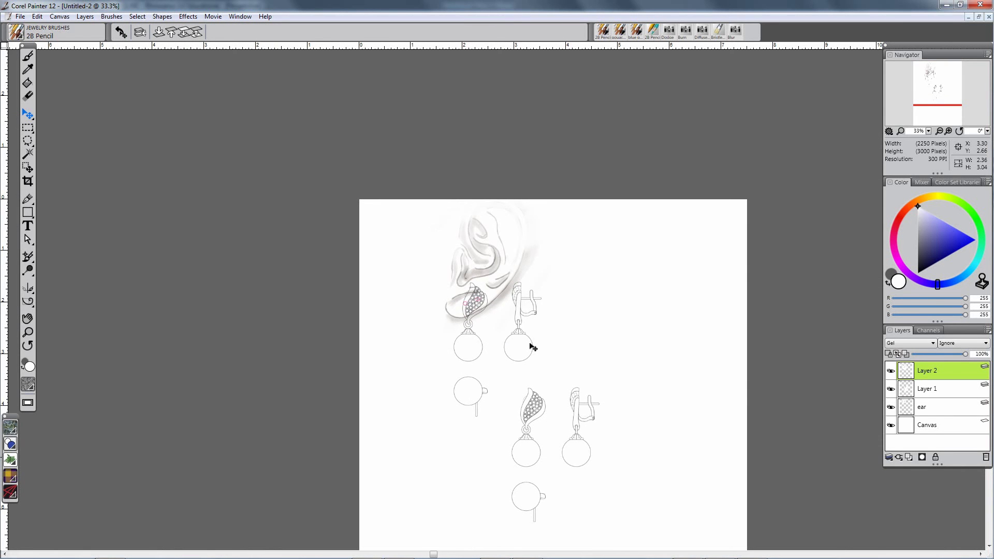
left_click_drag(531, 348, 525, 350)
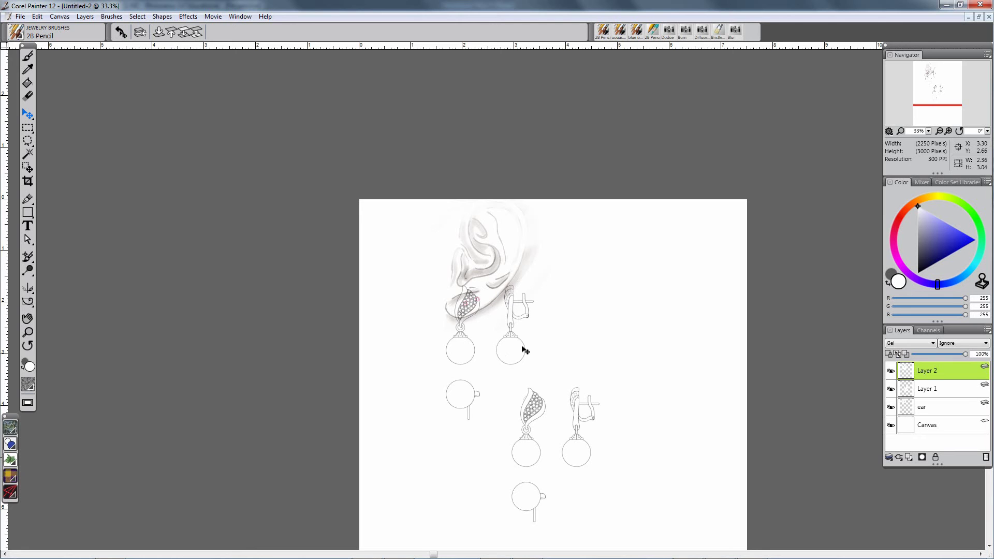
key("ctrl+r")
Shift the ear down-right, seat the earrings on the lobe, and add a guide at the earring tops.
left_click(484, 301)
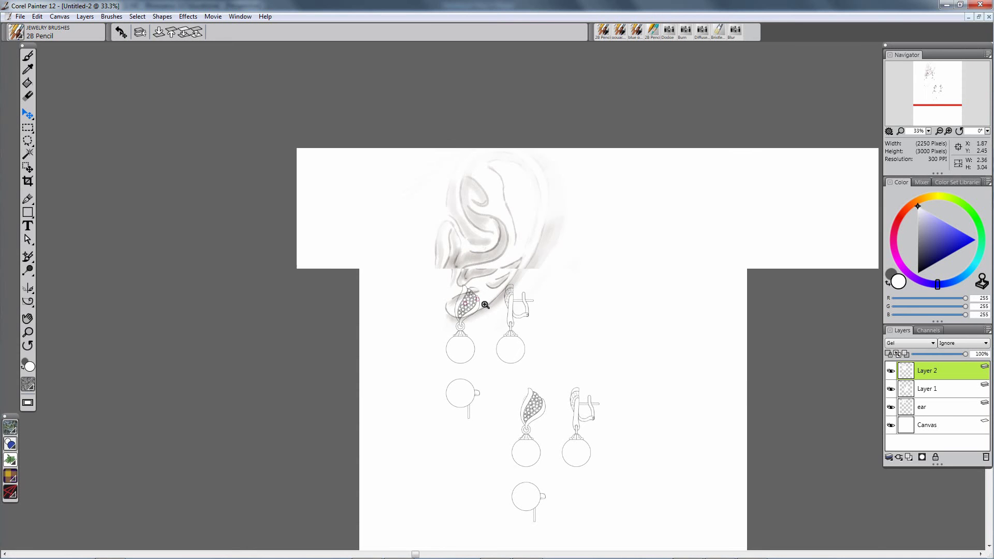
left_click(482, 311)
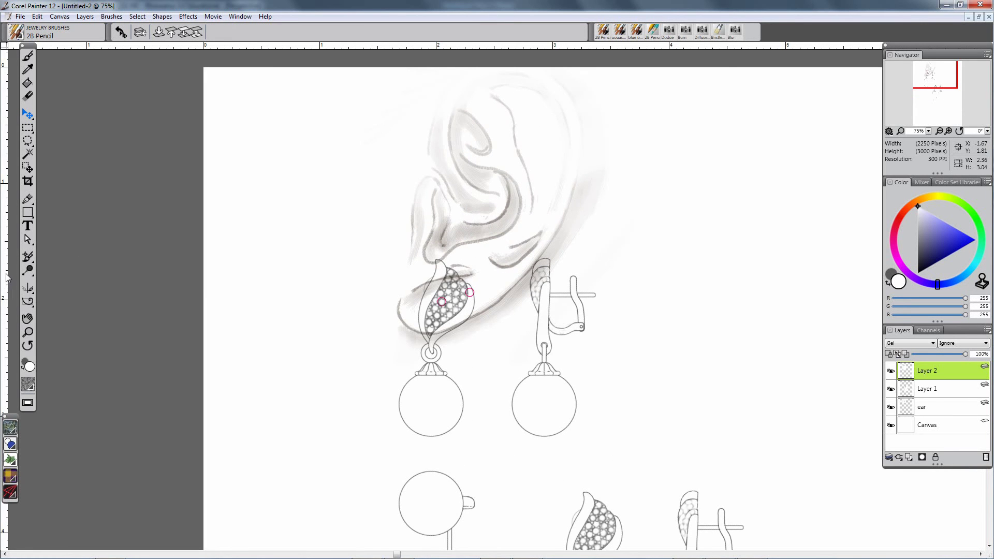
left_click(956, 407)
left_click_drag(557, 218, 566, 251)
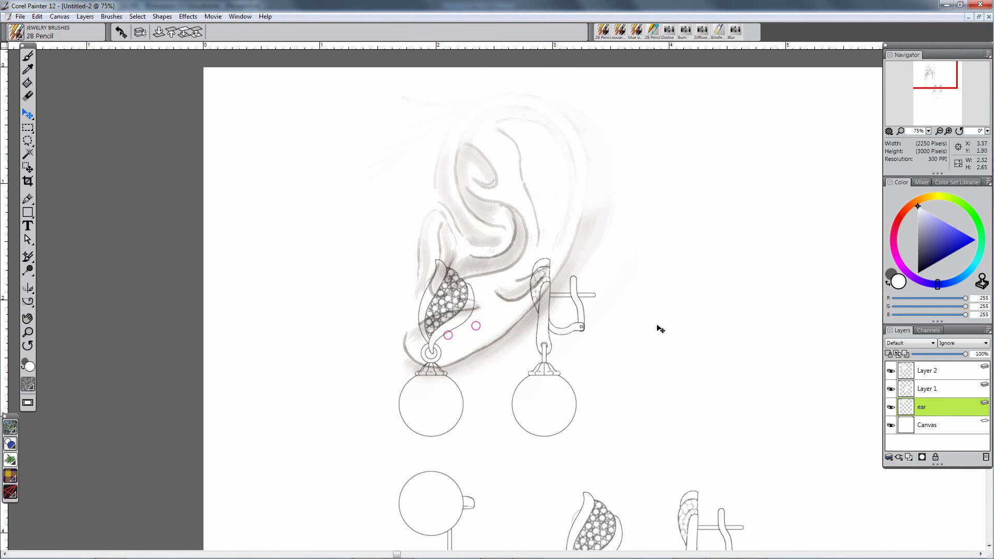
left_click(957, 392)
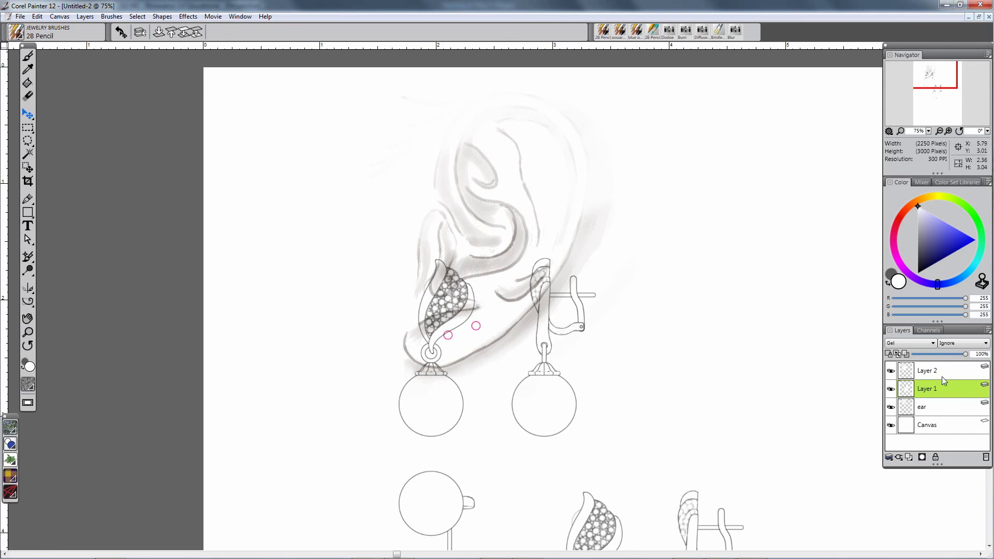
left_click(943, 373)
mouse_move(562, 335)
left_mouse_down()
mouse_move(580, 377)
mouse_move(566, 370)
left_mouse_up()
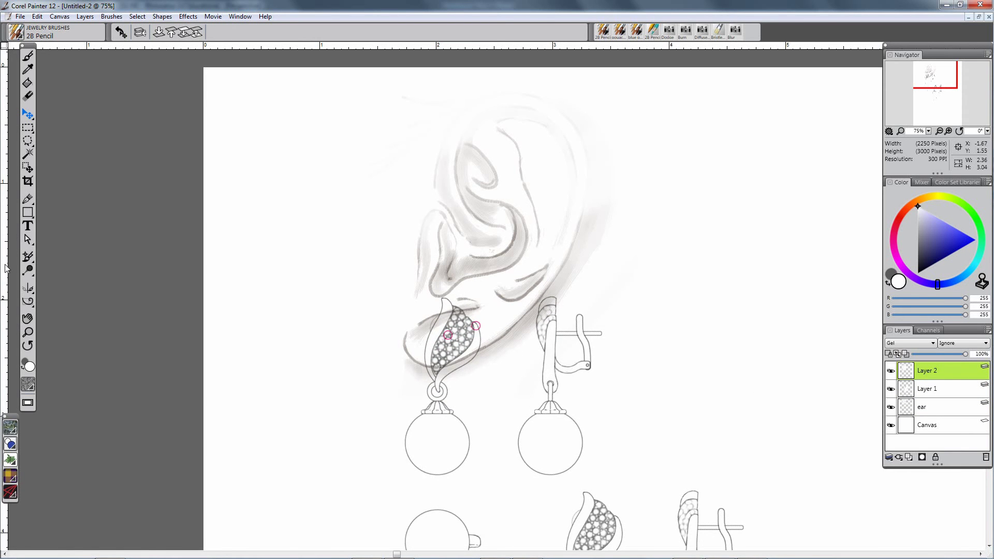
left_click_drag(6, 267, 19, 335)
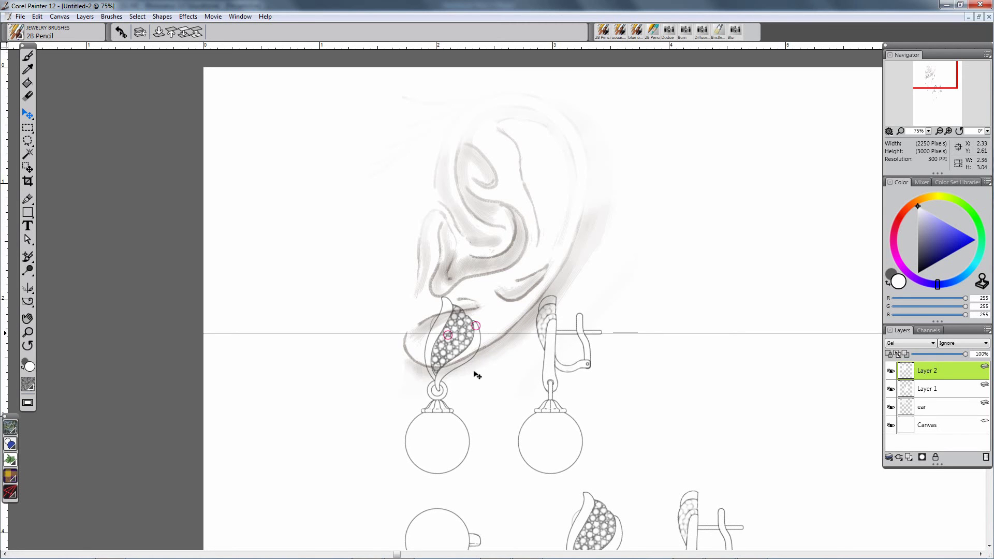
key("Down")
key("Down")
key("Down")
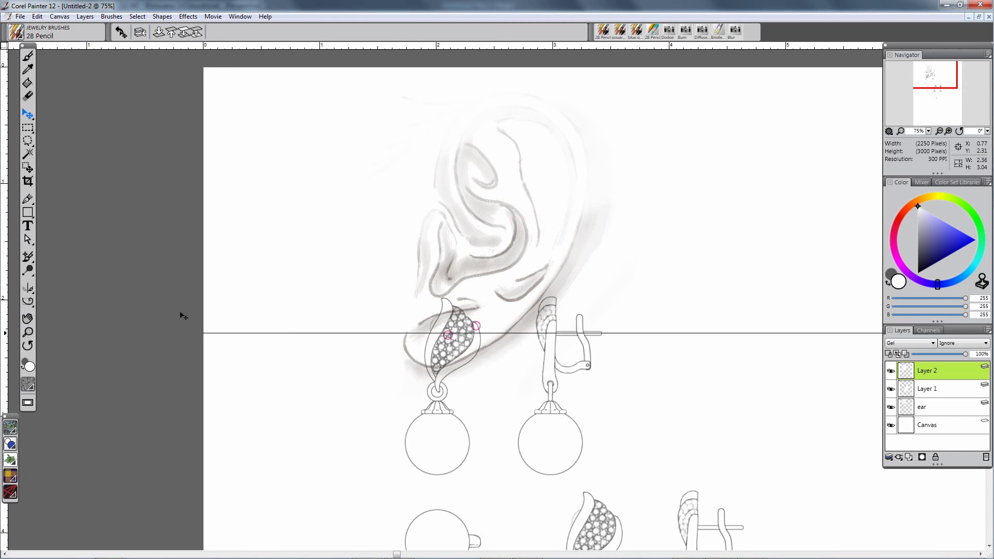
Delete all guides from the page.
double_click(6, 334)
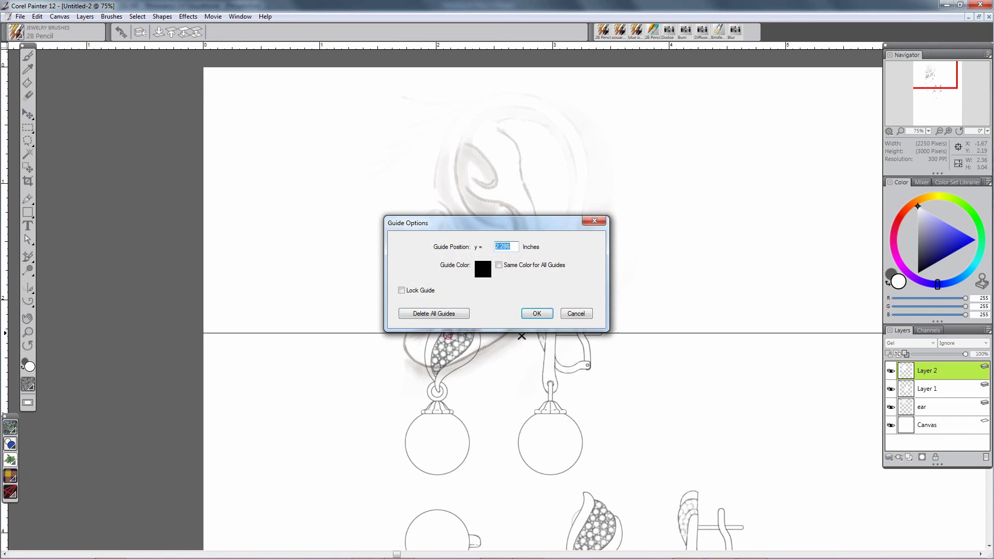
left_click(434, 314)
left_click(562, 296)
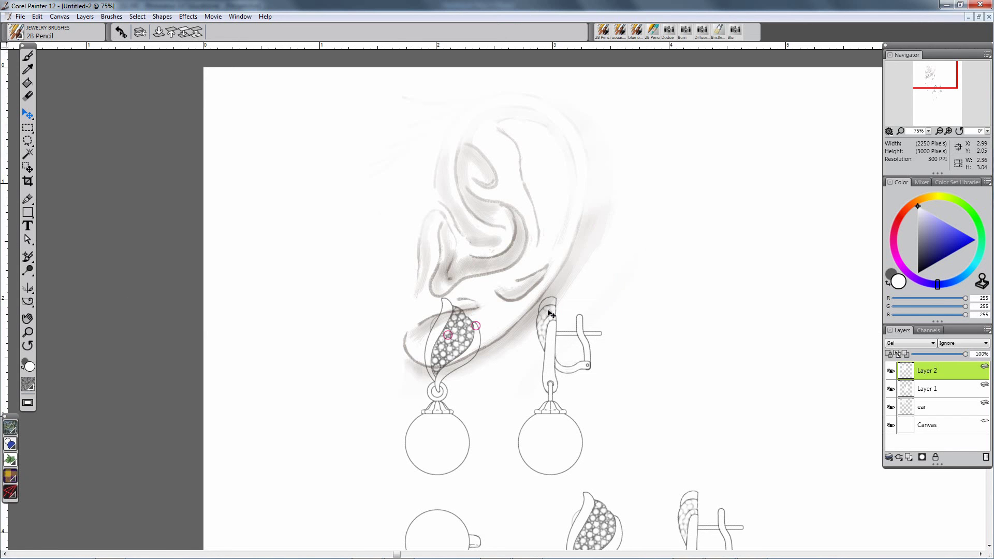
Marquee-select the bottom stud sketch on Layer 1 and delete it.
left_click(580, 382, "alt")
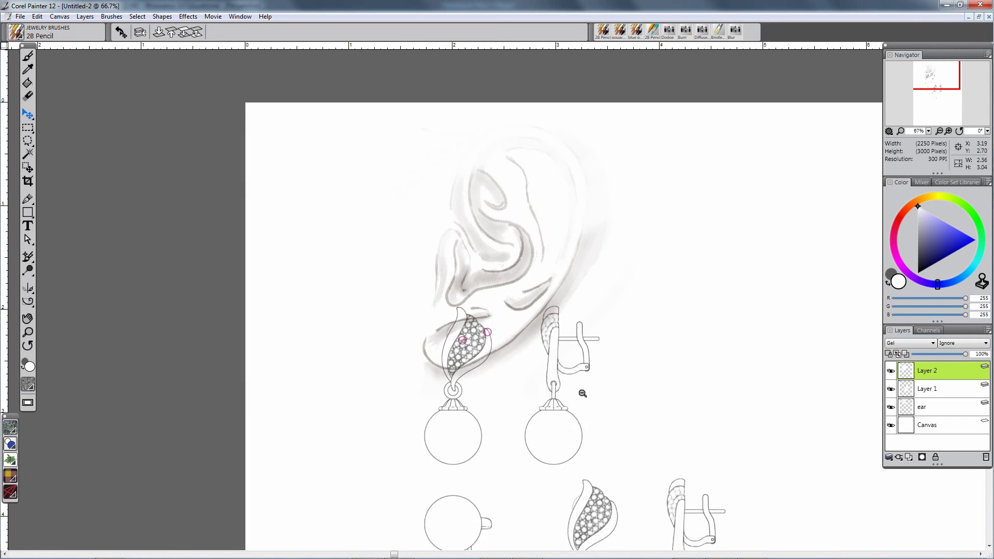
left_click(581, 394, "alt")
key("r")
left_click_drag(455, 321, 525, 453)
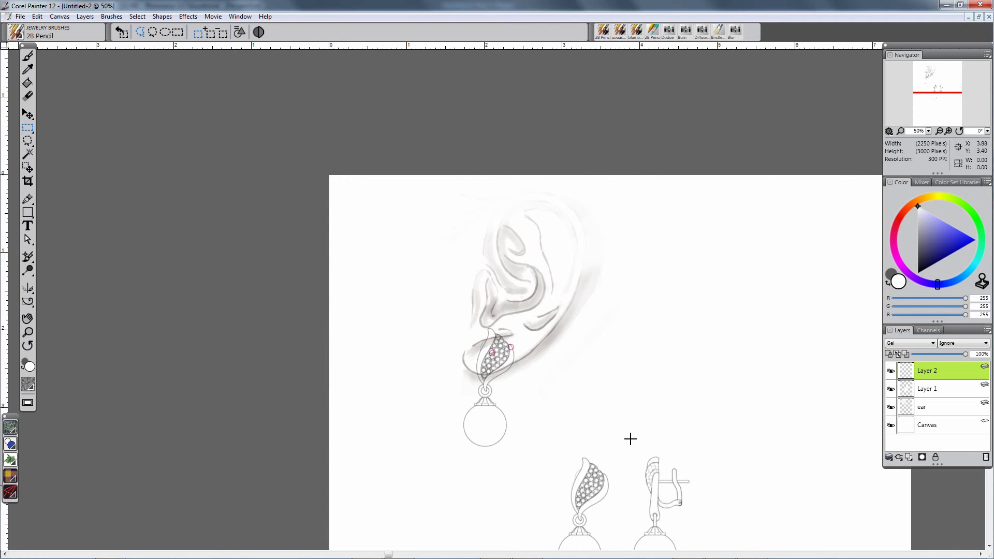
left_click_drag(632, 425, 529, 267)
left_click(957, 396)
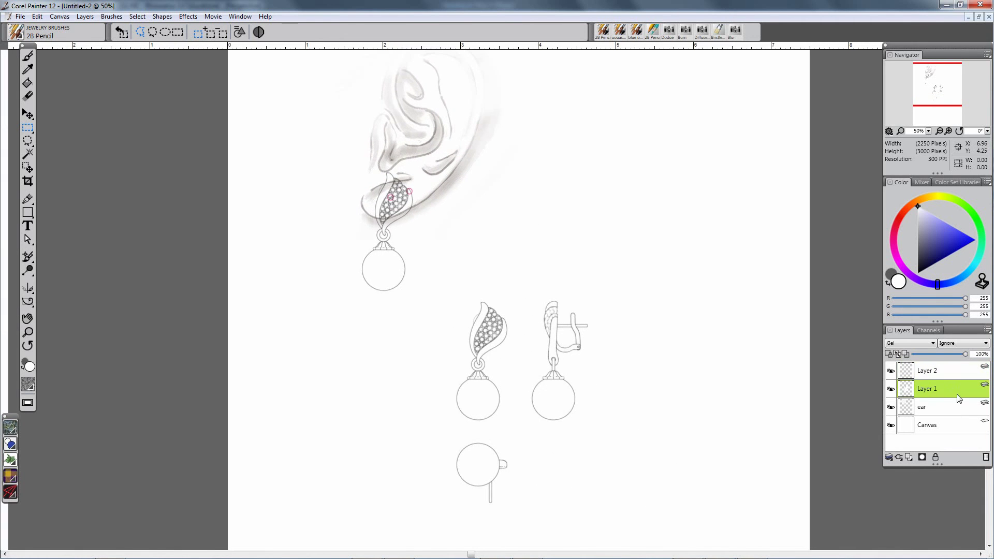
left_click_drag(430, 430, 532, 530)
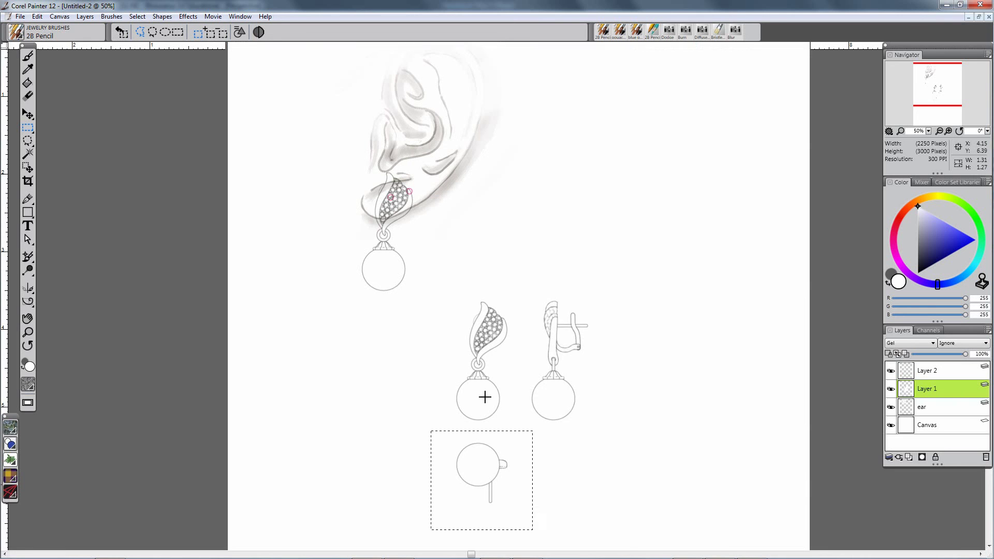
key("Delete")
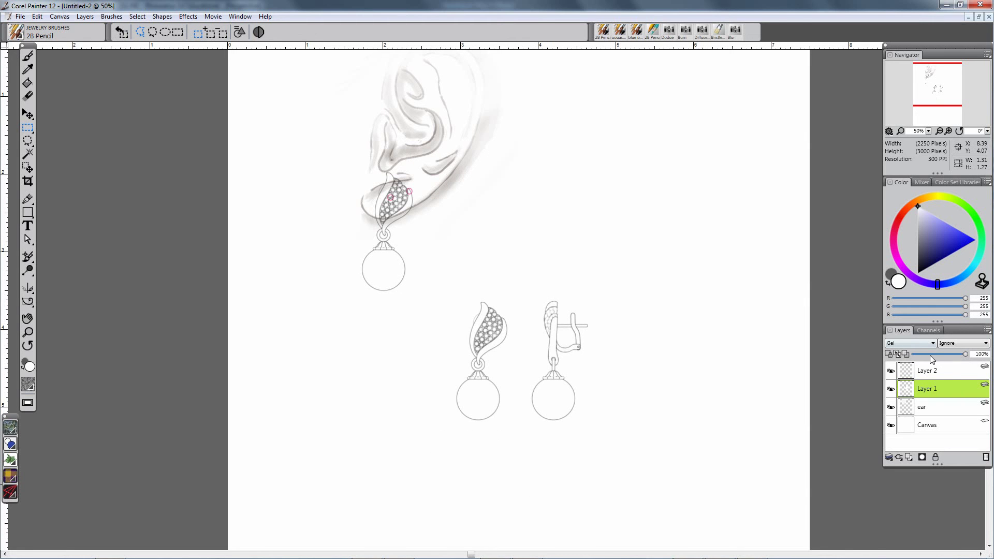
Group Layer 1 and Layer 2, collapse them into one layer, and set it to Gel.
left_click(926, 371, "shift")
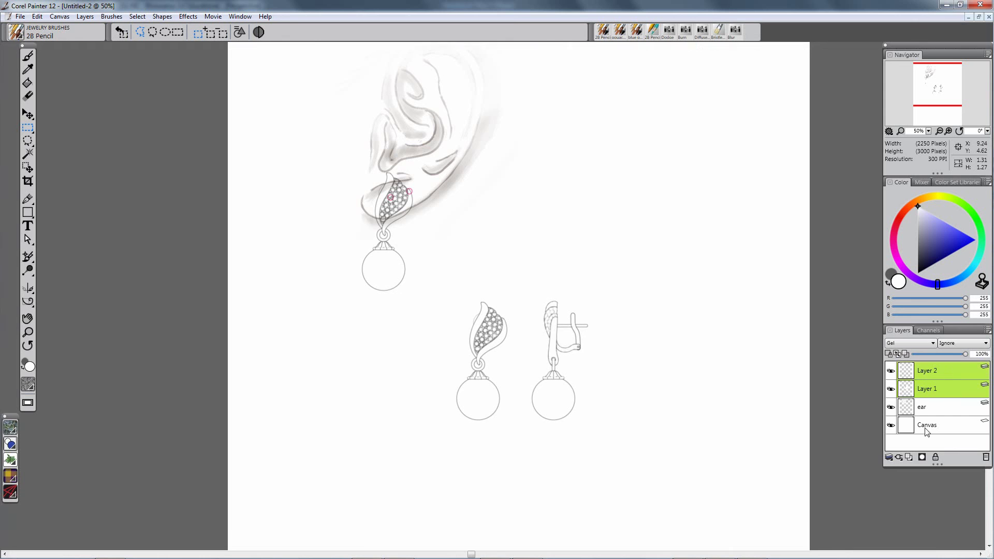
left_click(889, 457)
left_click(864, 469)
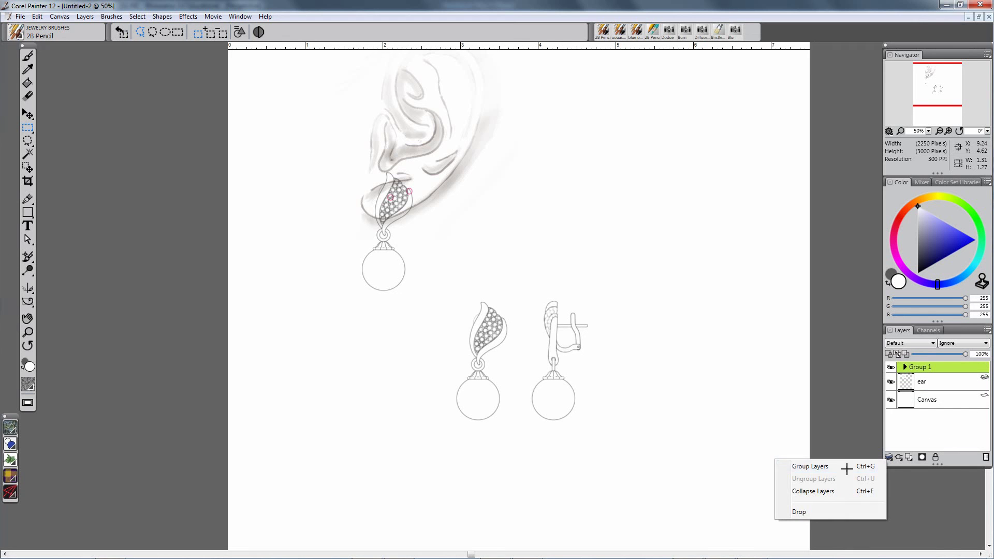
left_click(889, 457)
left_click(837, 492)
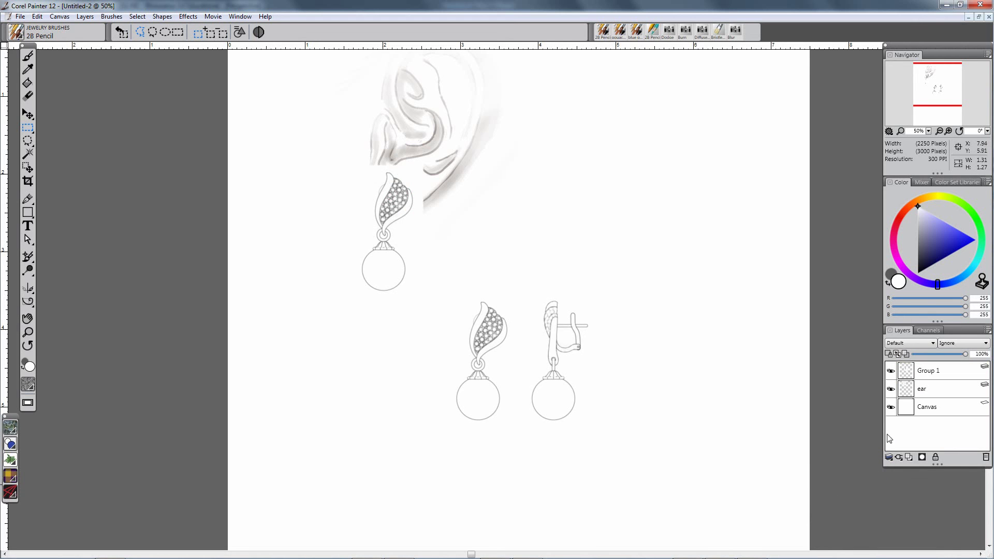
left_click(934, 344)
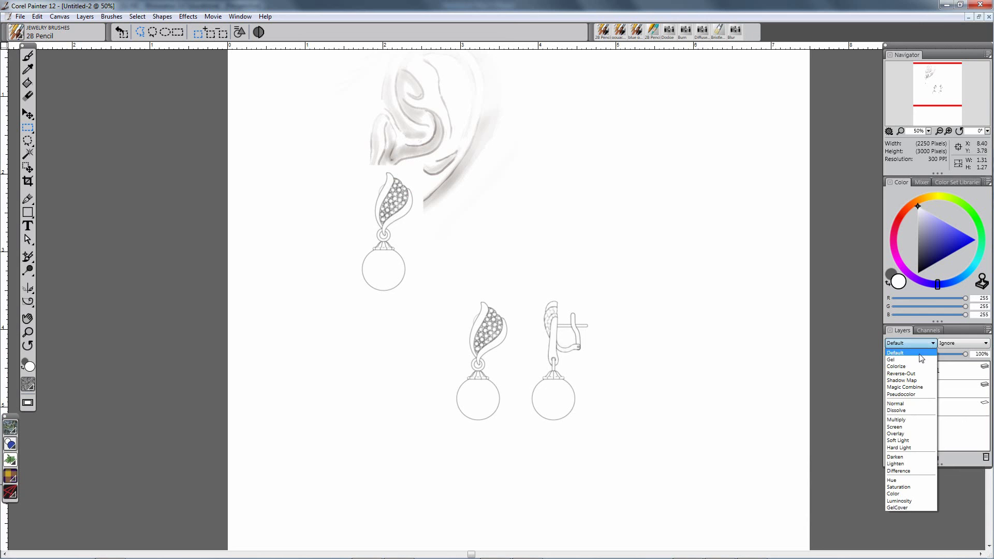
left_click(898, 364)
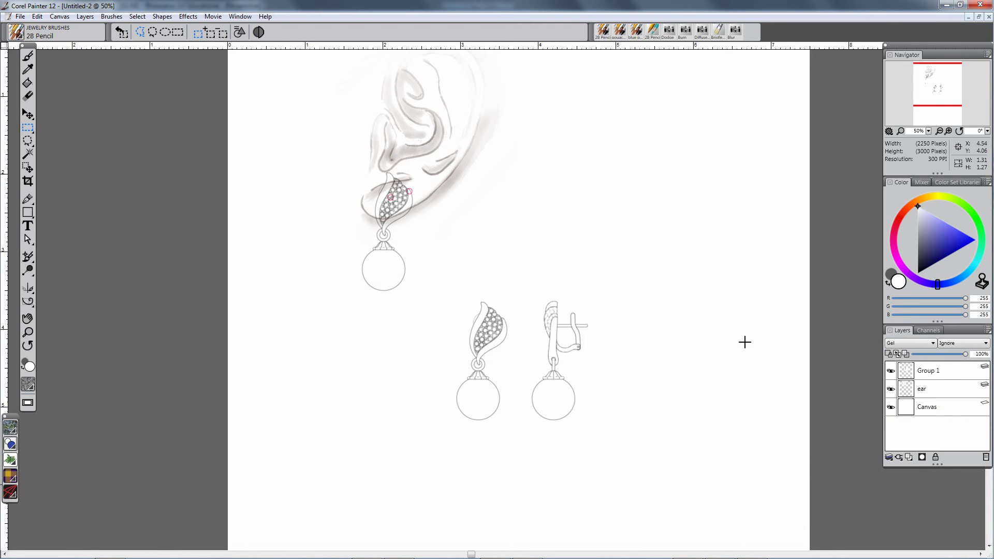
left_click(946, 392)
left_click(408, 197)
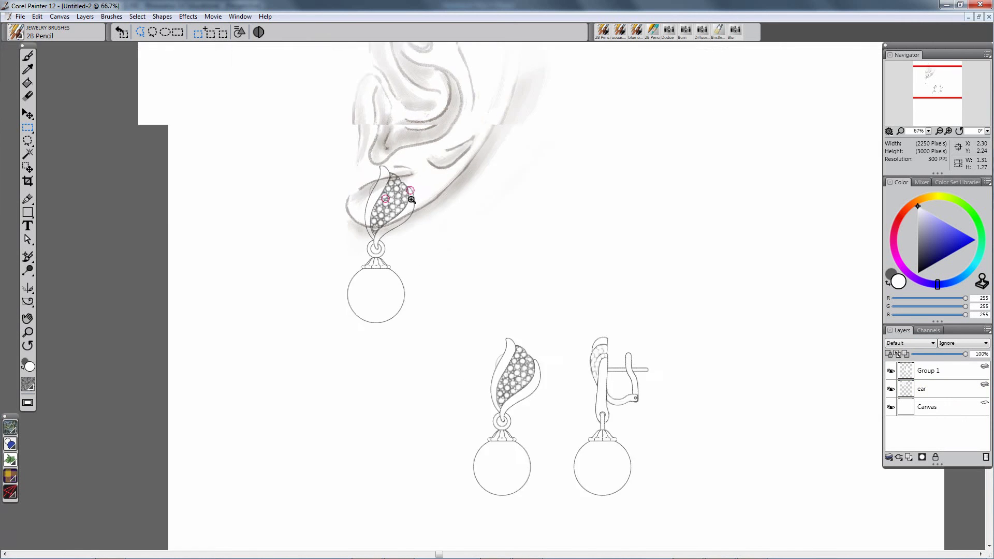
Target the ear layer with a freehand brush enlarged to size 8.7.
left_click(411, 197)
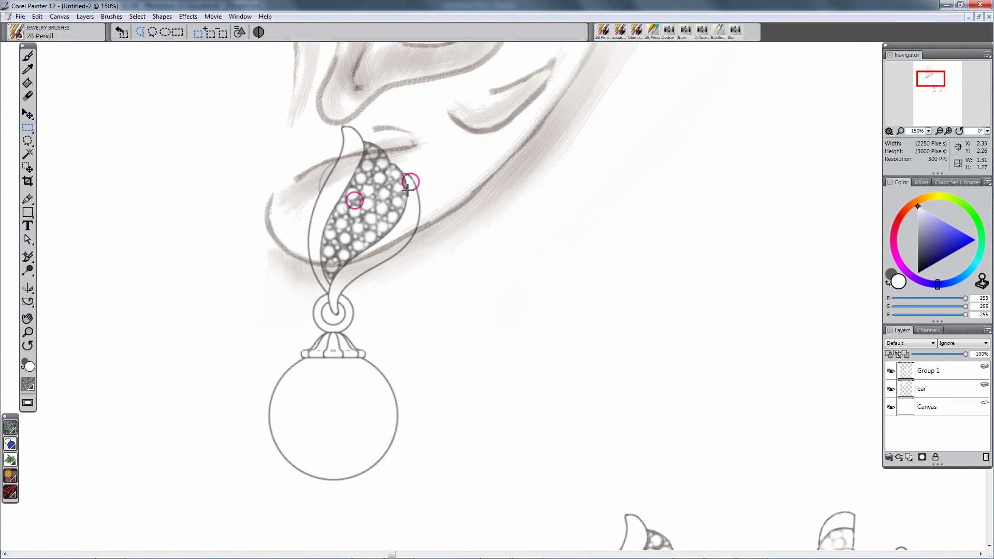
key("b")
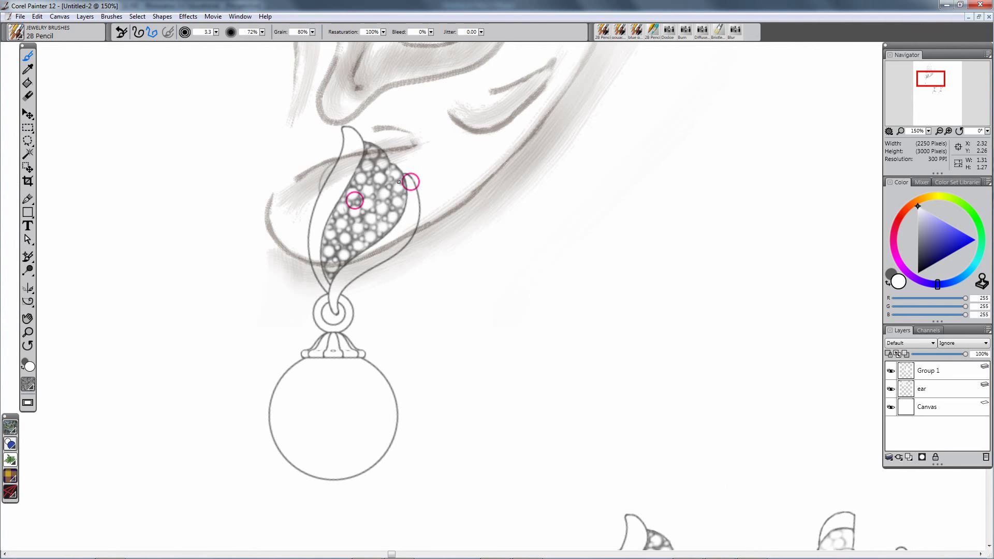
left_click(216, 32)
left_click_drag(218, 39, 228, 39)
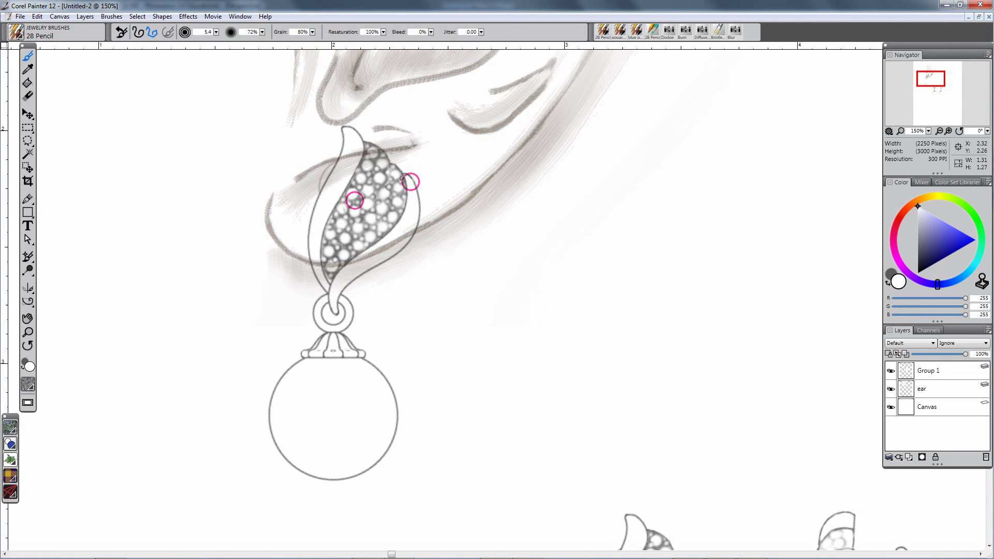
left_click(940, 389)
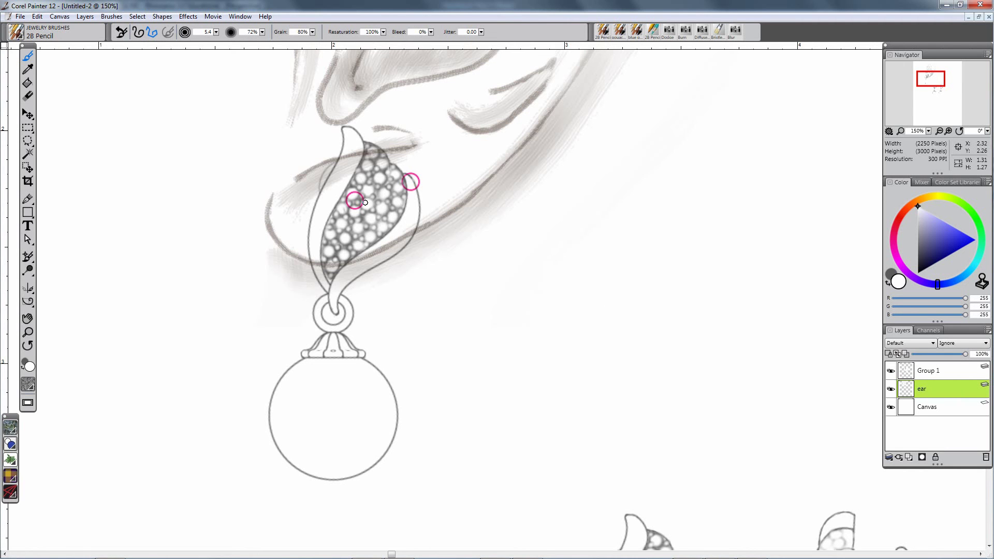
key("b")
key("bracketright")
key("bracketright")
key("bracketright")
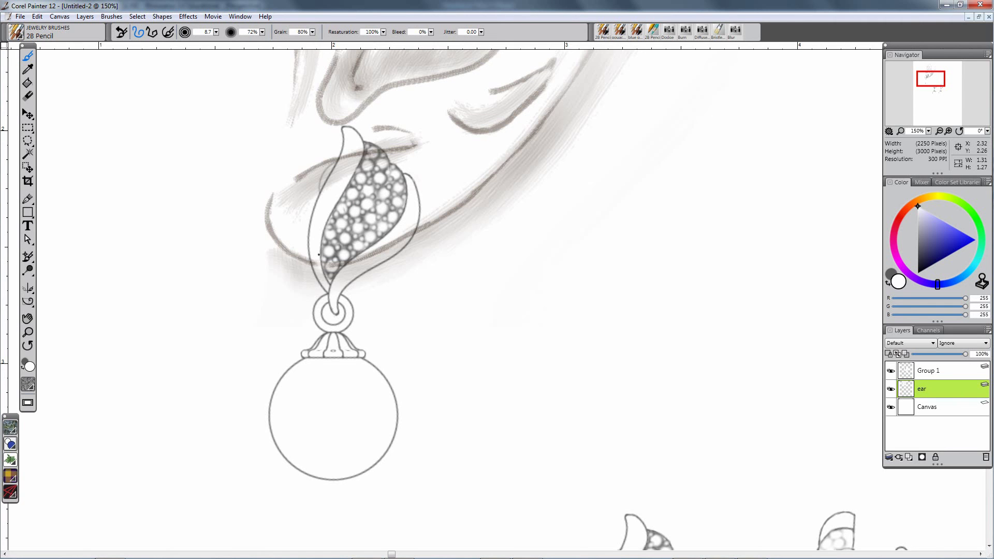
Paint white over the ear lines under the pavé leaf, then reselect Group 1 and shrink the brush to 3.5.
mouse_move(332, 258)
left_mouse_down()
mouse_move(357, 264)
mouse_move(400, 243)
left_mouse_up()
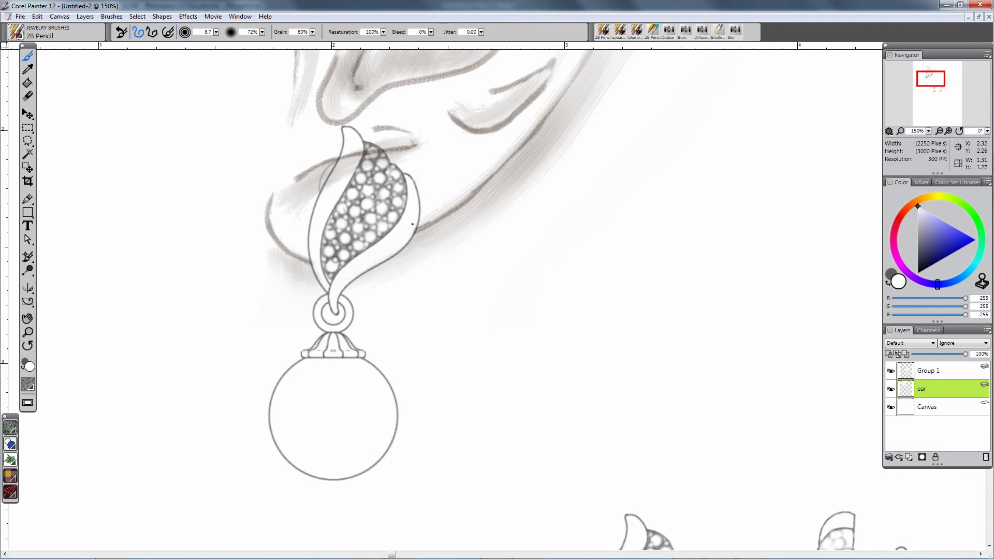
left_click_drag(362, 186, 347, 164)
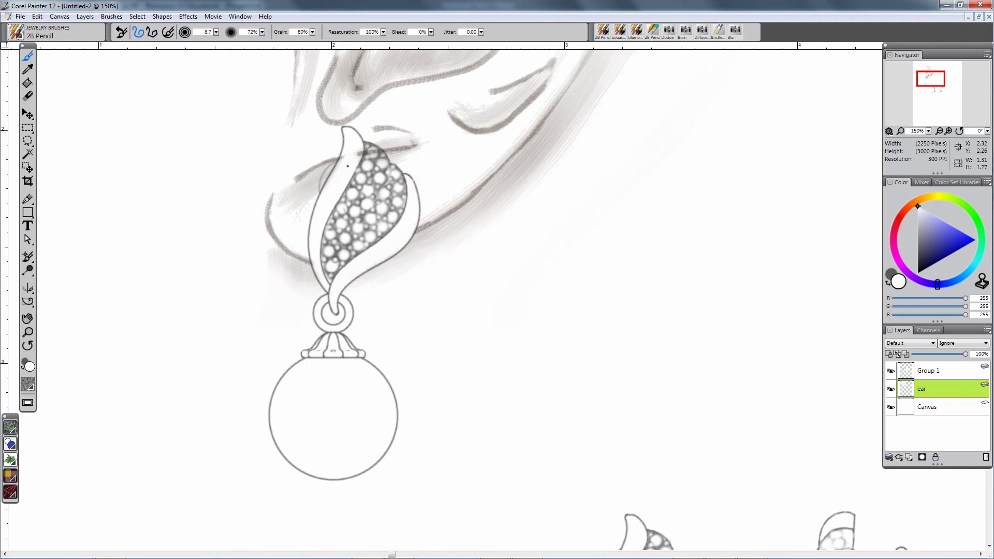
left_click_drag(355, 158, 373, 159)
left_click(934, 369)
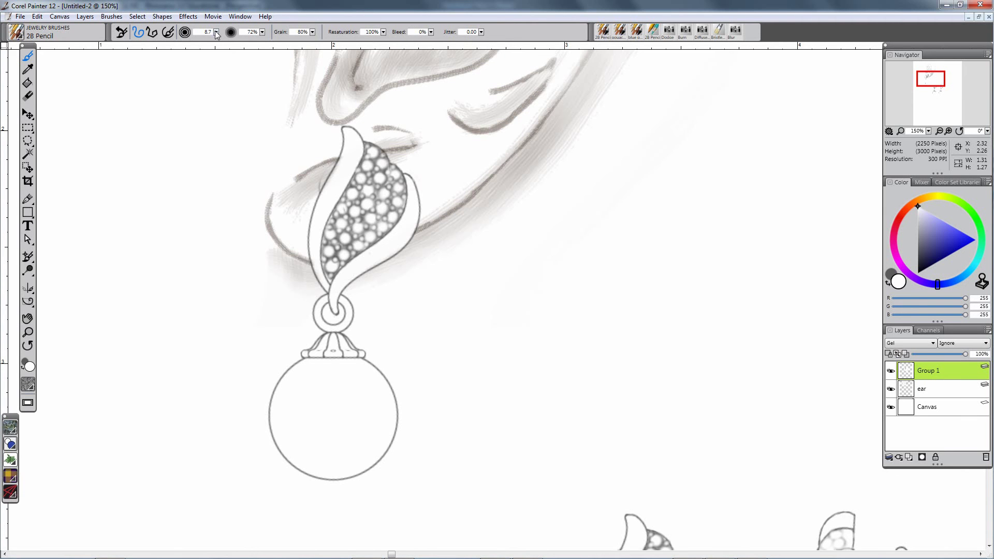
left_click_drag(217, 34, 206, 38)
Rename the Group 1 layer to 'design'.
left_click(450, 337, "ctrl+alt")
left_click(452, 342, "ctrl+alt")
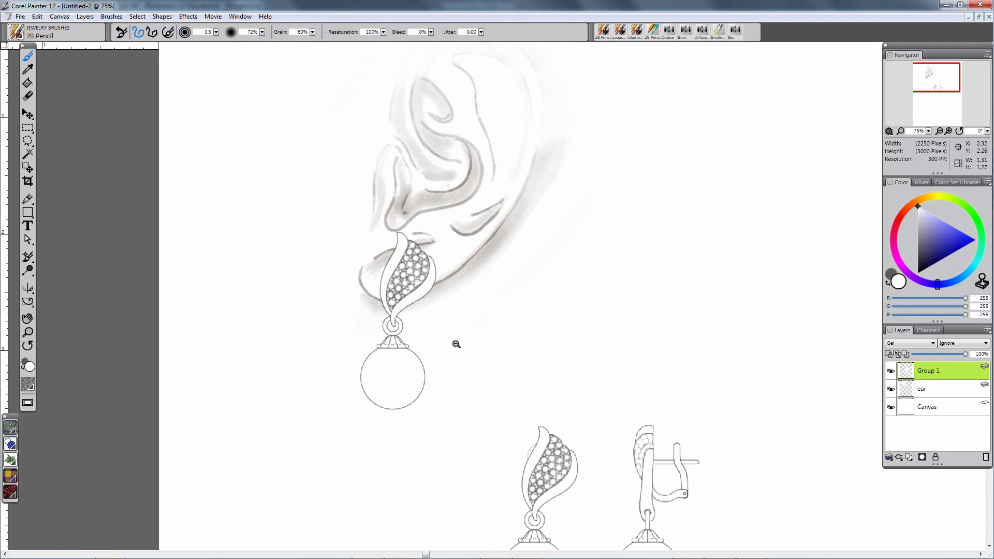
left_click(455, 344, "ctrl+alt")
left_click(473, 358, "ctrl+alt")
left_click(499, 371, "ctrl+alt")
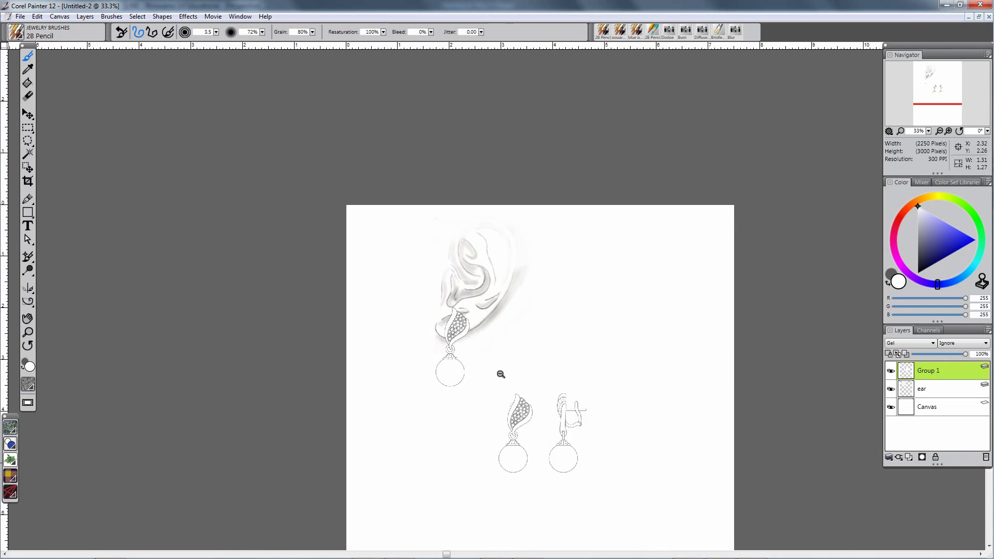
left_click_drag(536, 357, 528, 286)
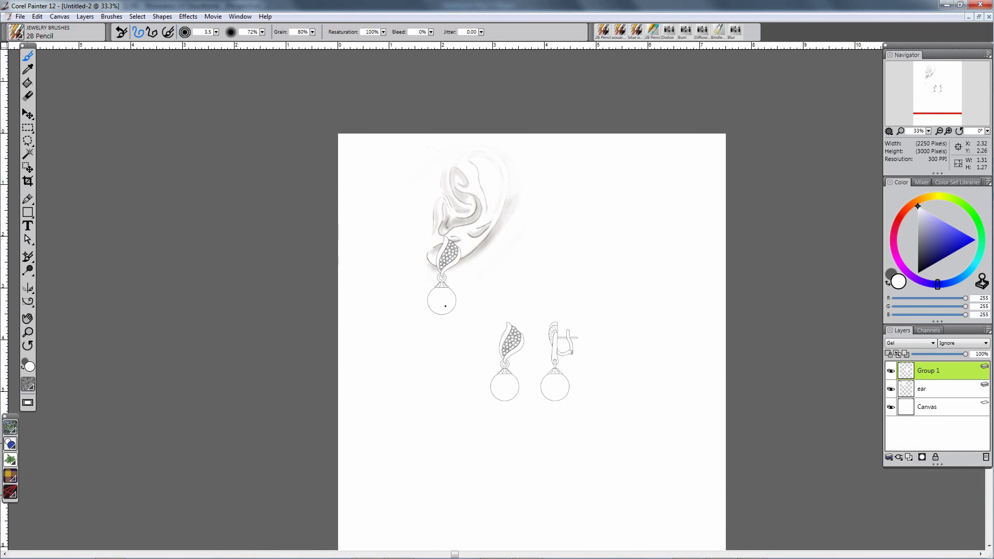
double_click(929, 372)
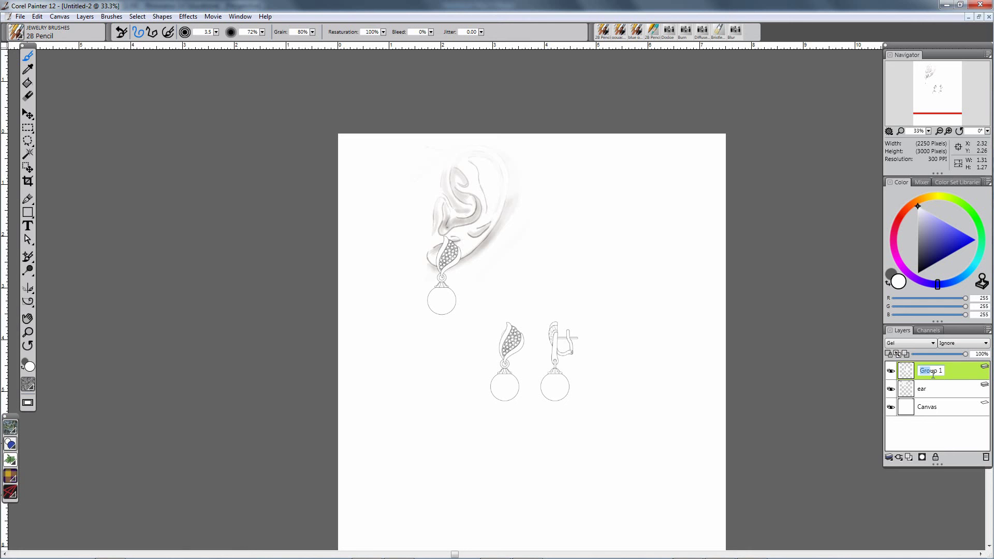
key("ctrl+a")
type("design")
key("Return")
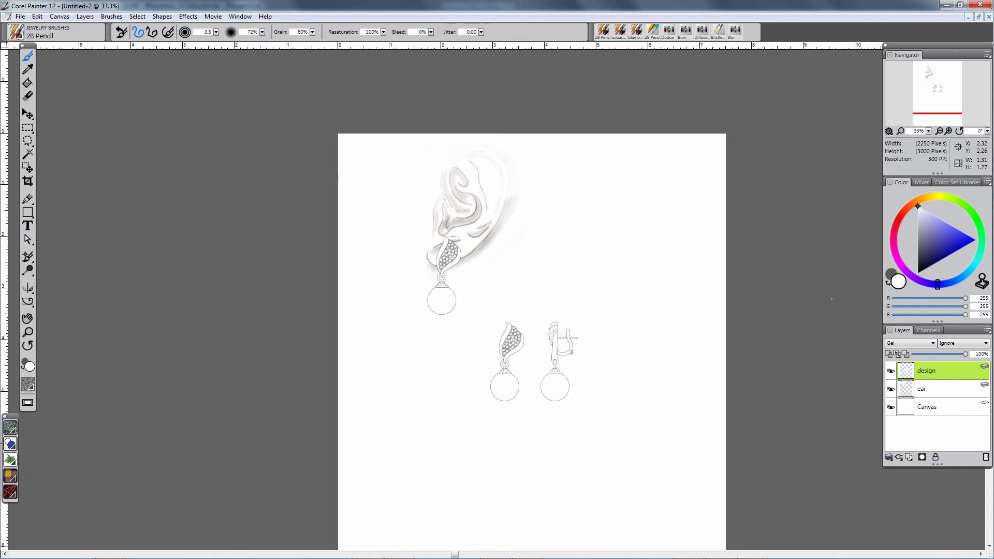
Move the design and ear layers together down and right, then select the Canvas layer.
left_click(945, 397, "shift")
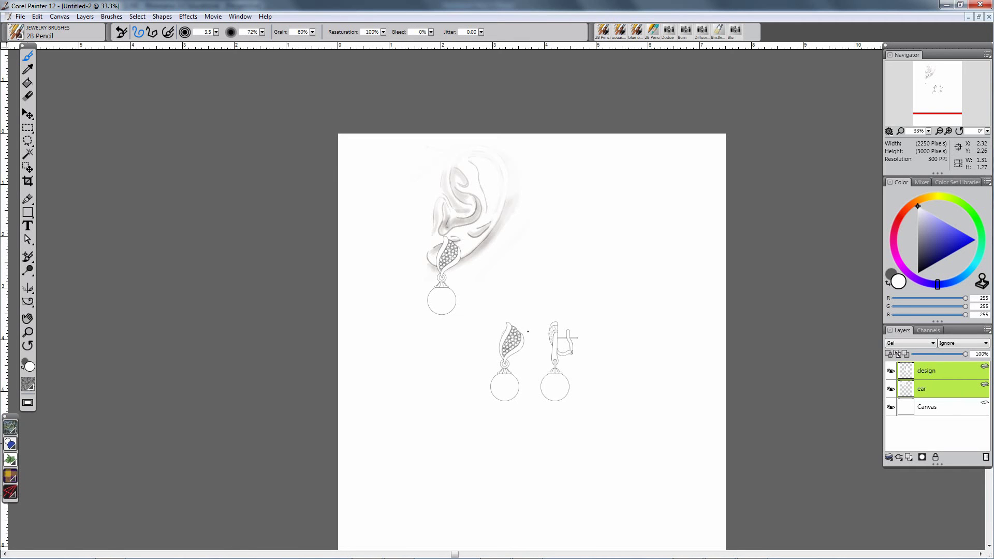
key("f")
left_click_drag(506, 329, 513, 386)
scroll(512, 398, "down", 4)
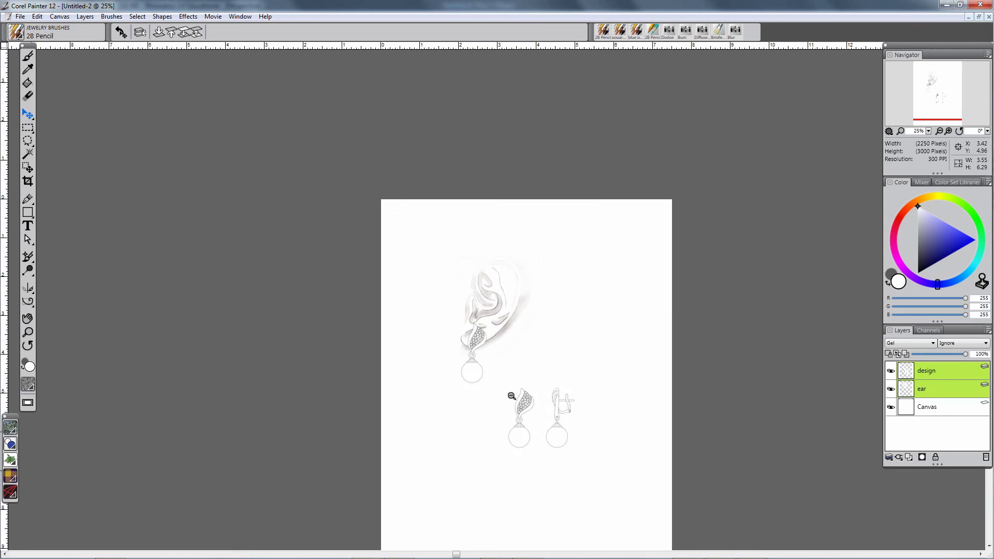
scroll(517, 389, "up", 4)
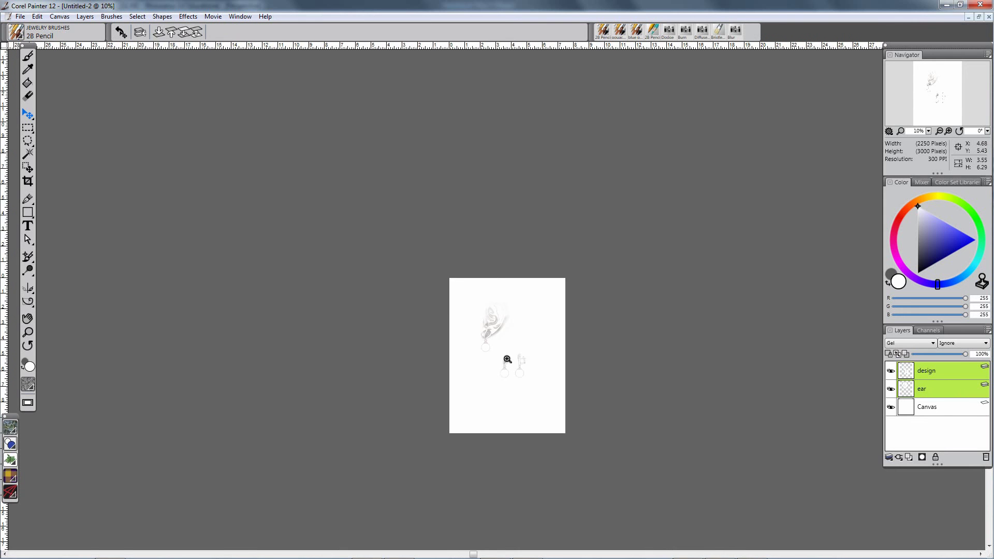
scroll(508, 363, "up", 1)
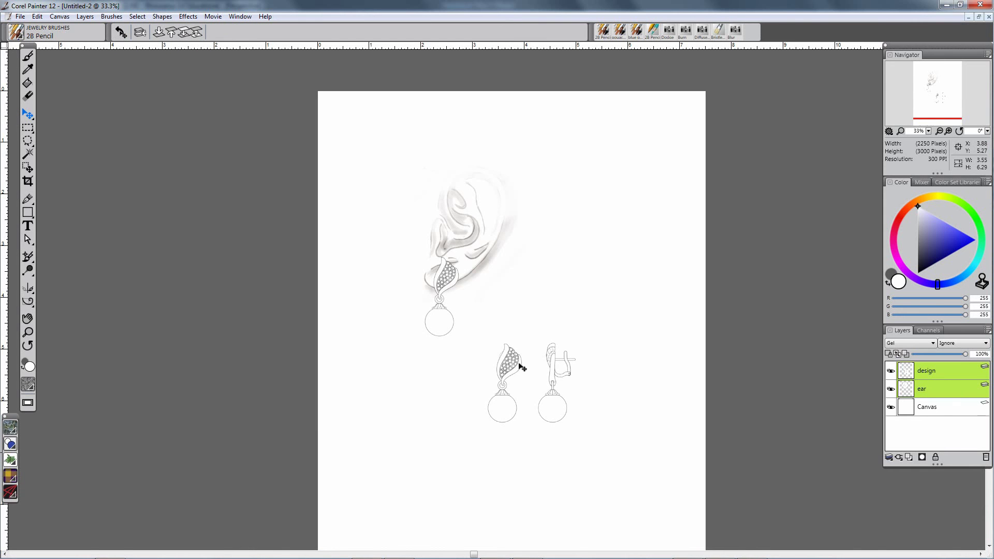
left_click_drag(521, 367, 528, 372)
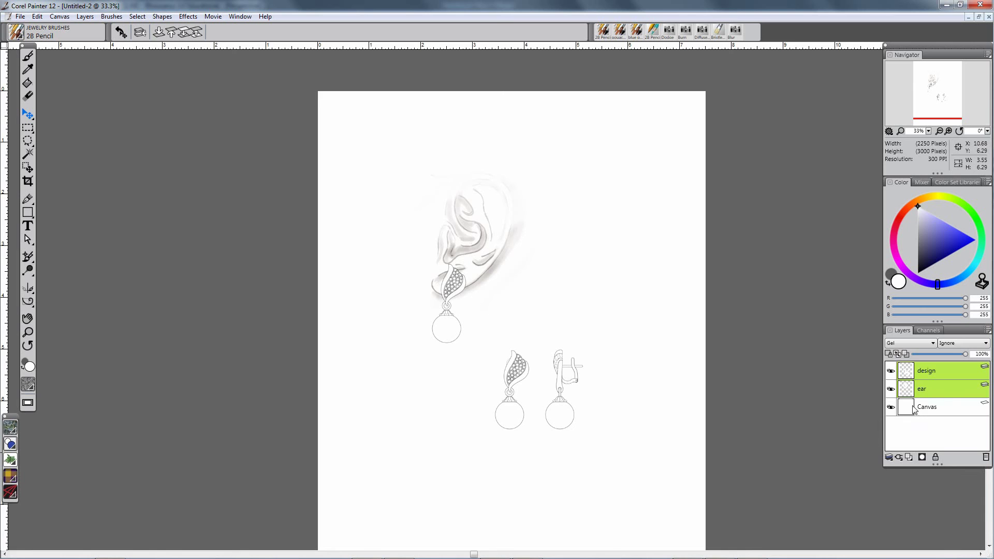
left_click(943, 409)
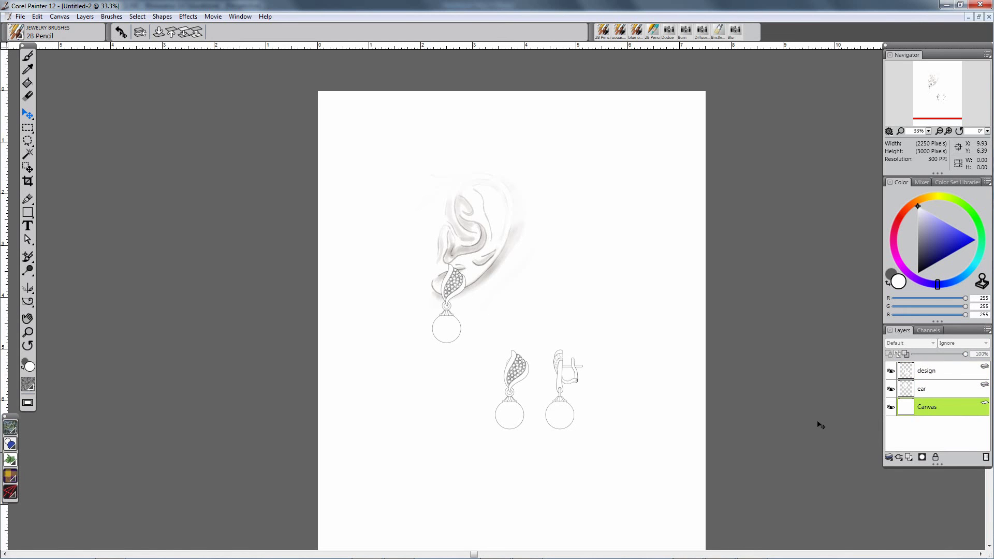